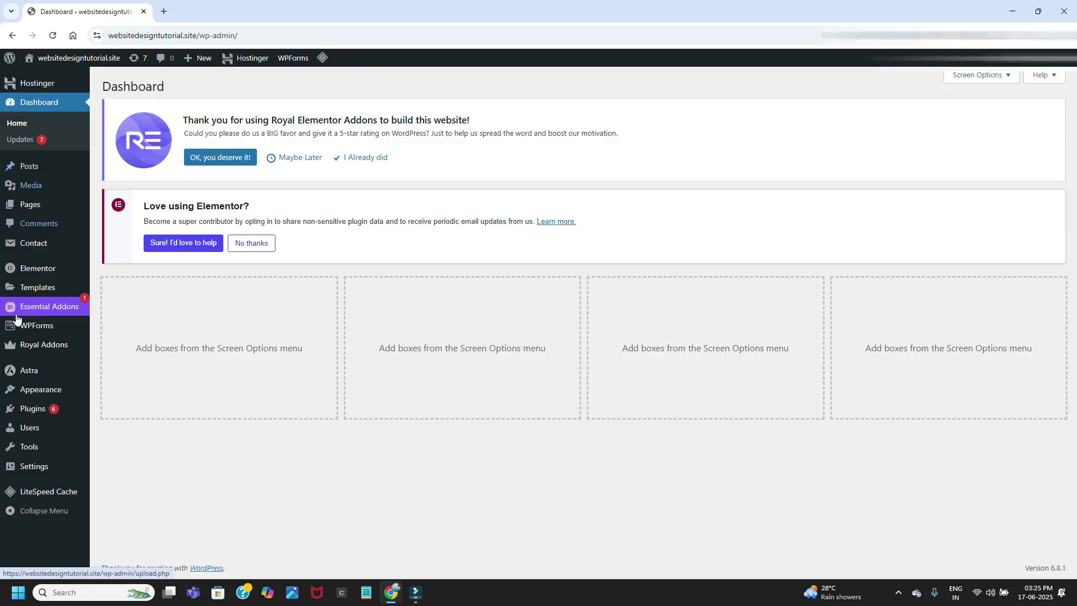
- Search the plugin directory for "elementor" and look through the listed plugins
mouse_move(15, 375)
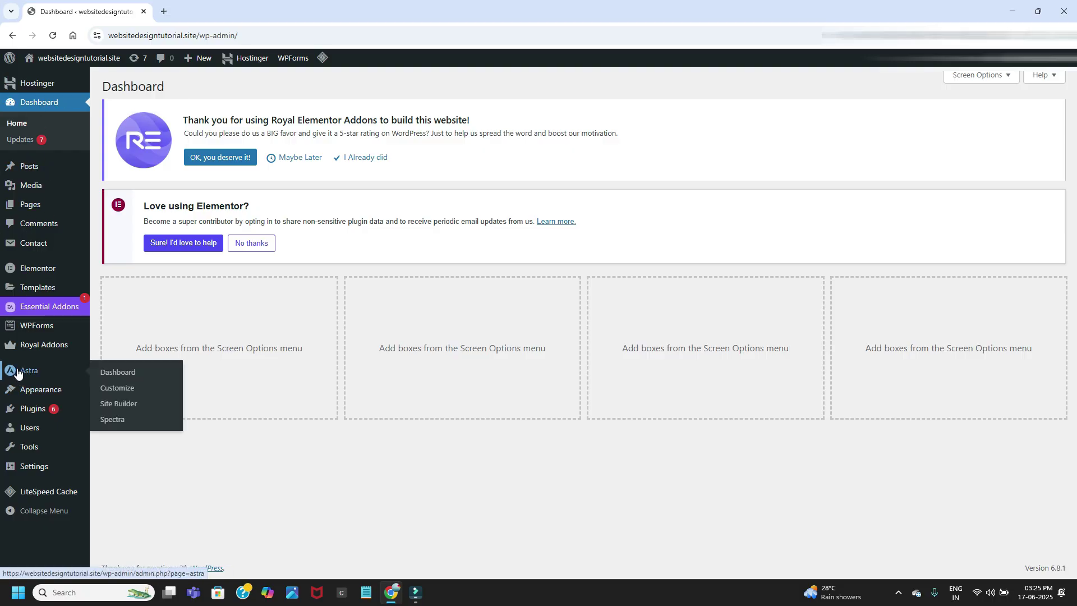
mouse_move(29, 411)
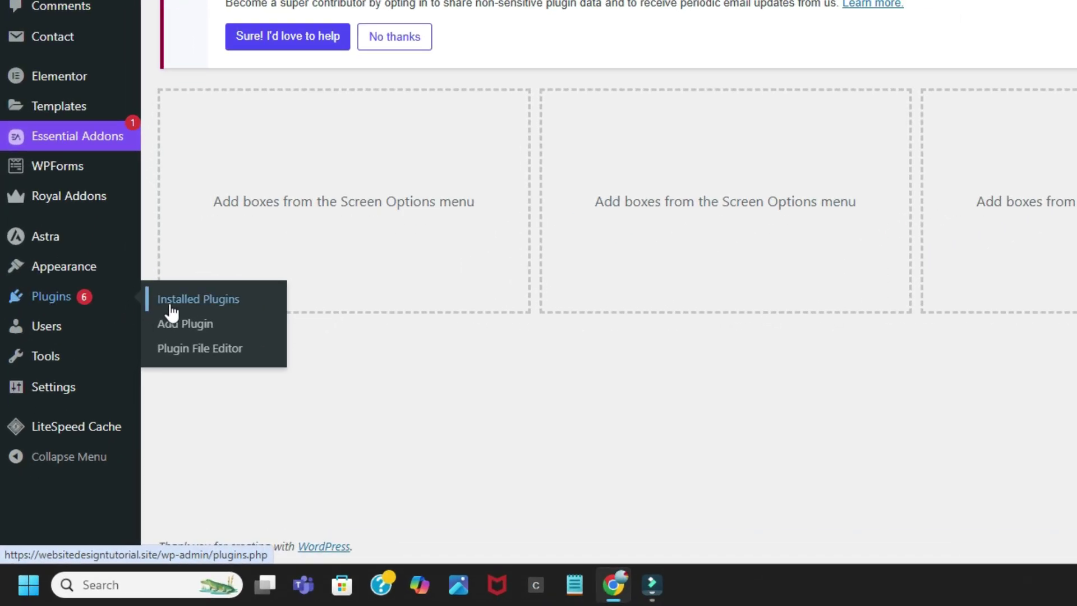
left_click(194, 316)
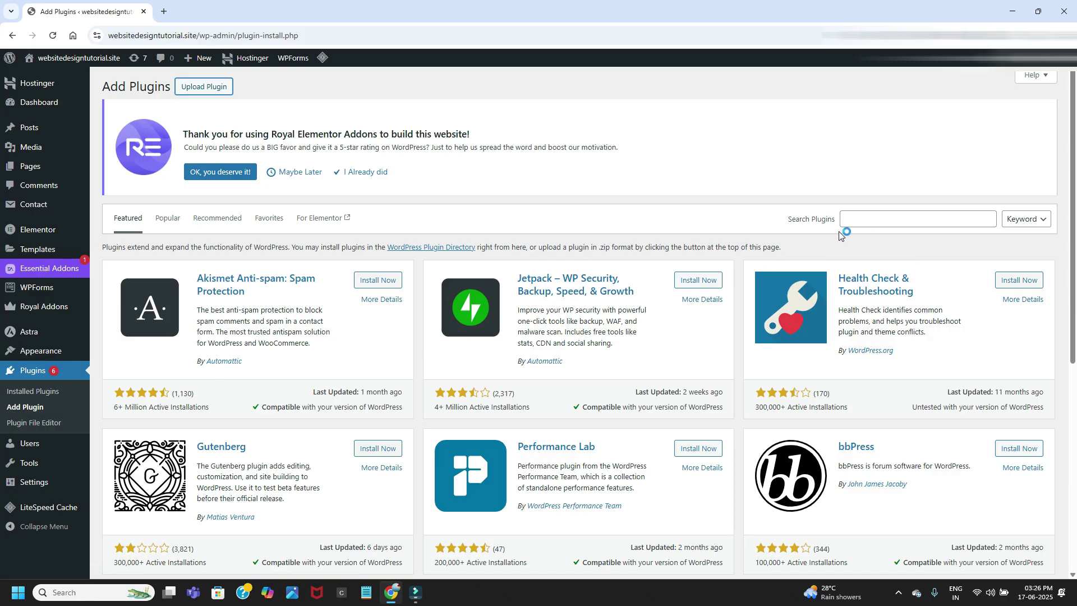
left_click(867, 220)
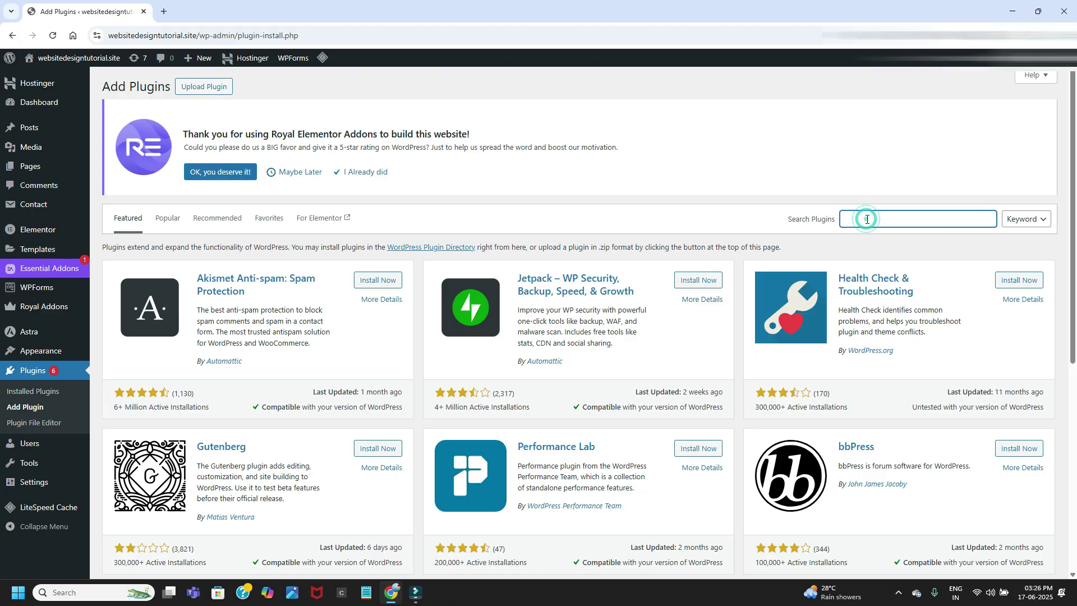
type("elem")
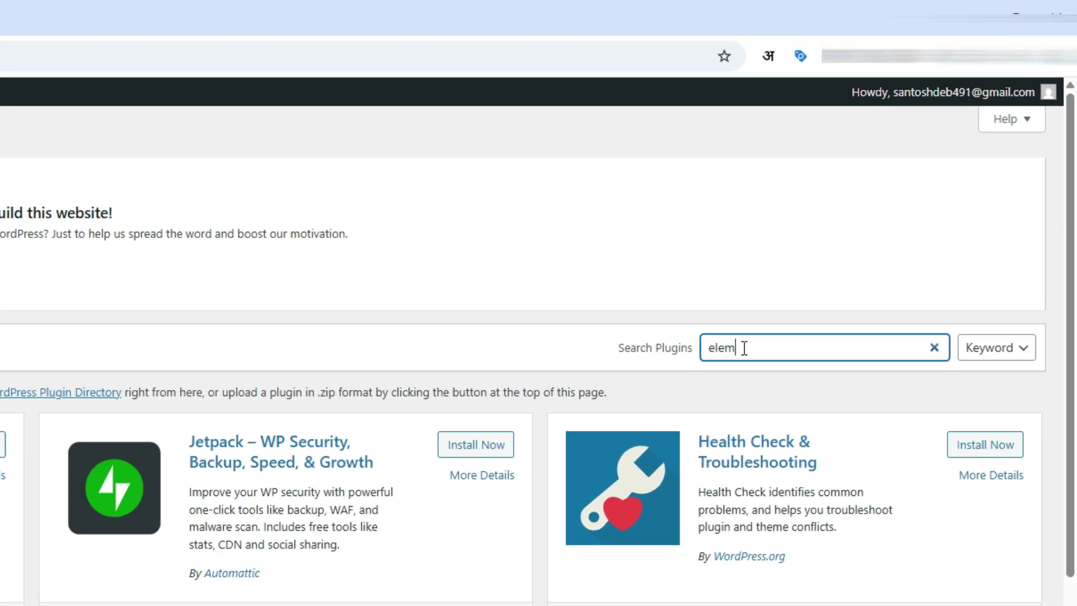
type("entor")
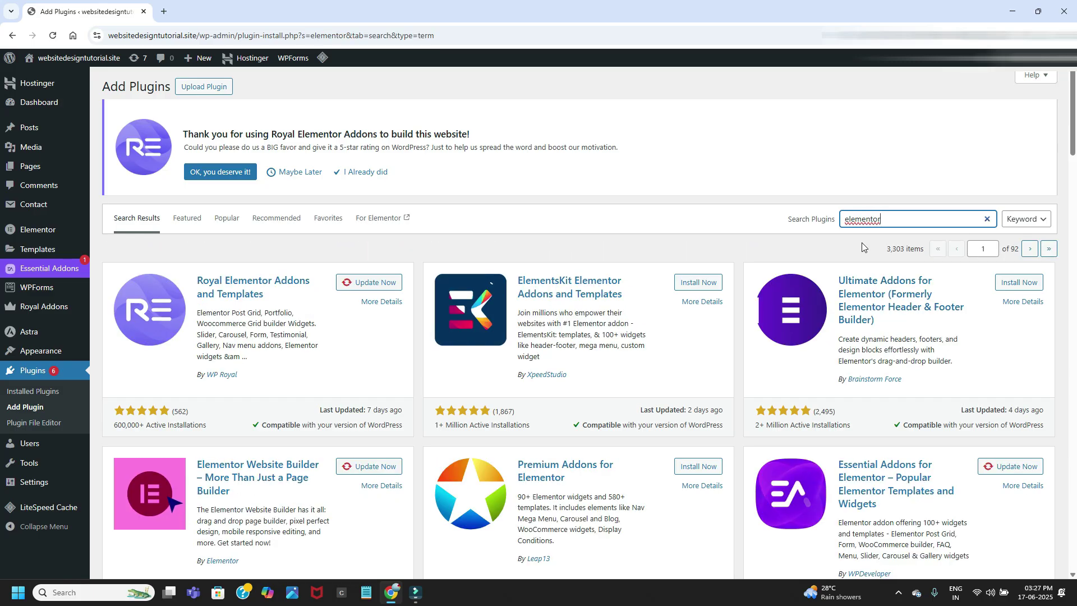
scroll(280, 382, "down", 3)
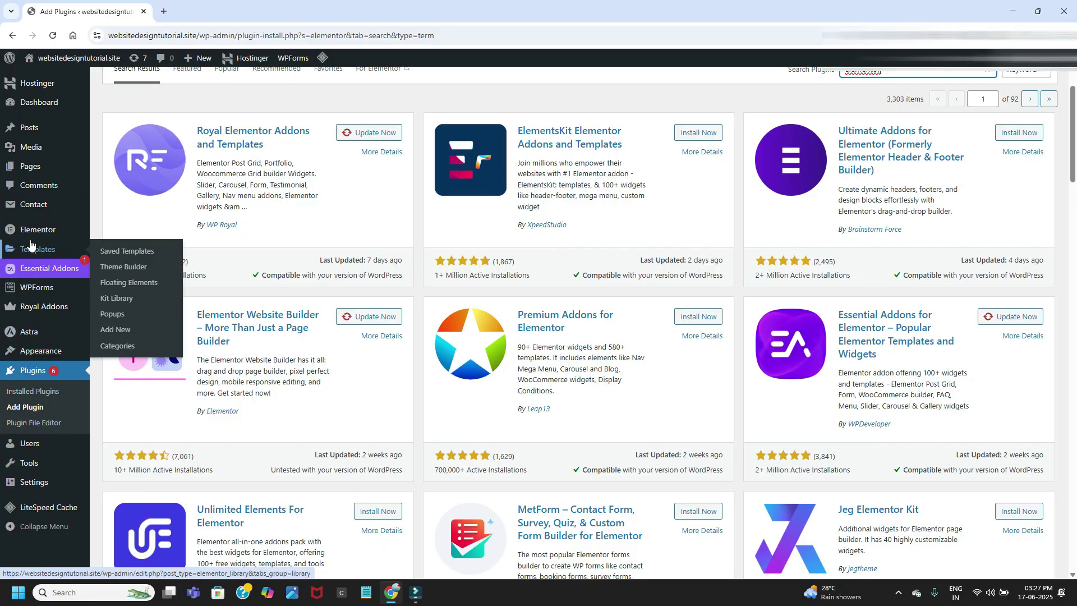
- Set the Container feature to Active in Elementor's feature settings and save the changes
mouse_move(34, 234)
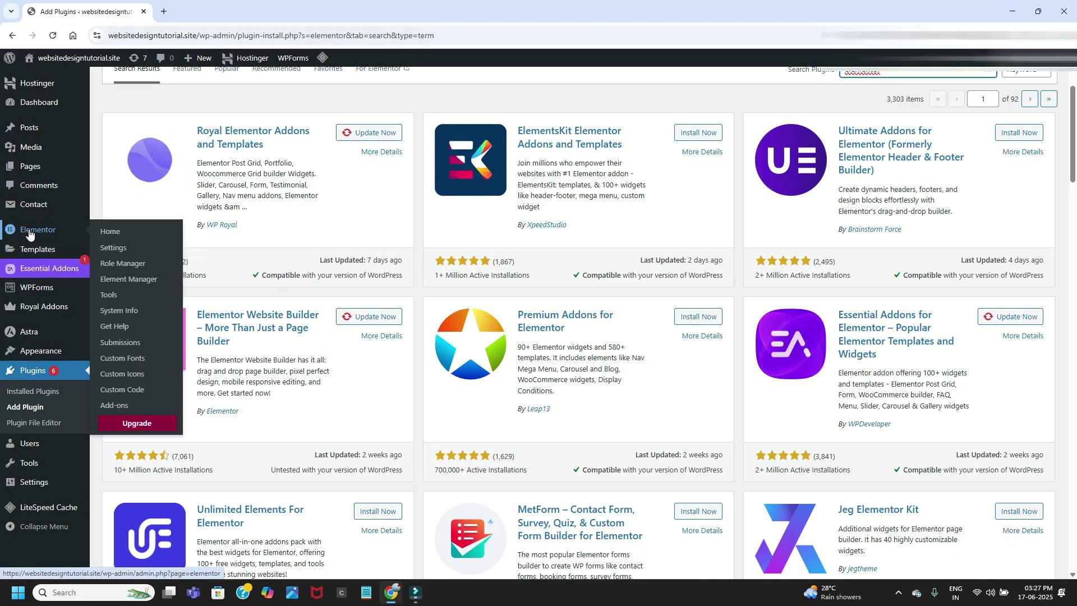
left_click(29, 233)
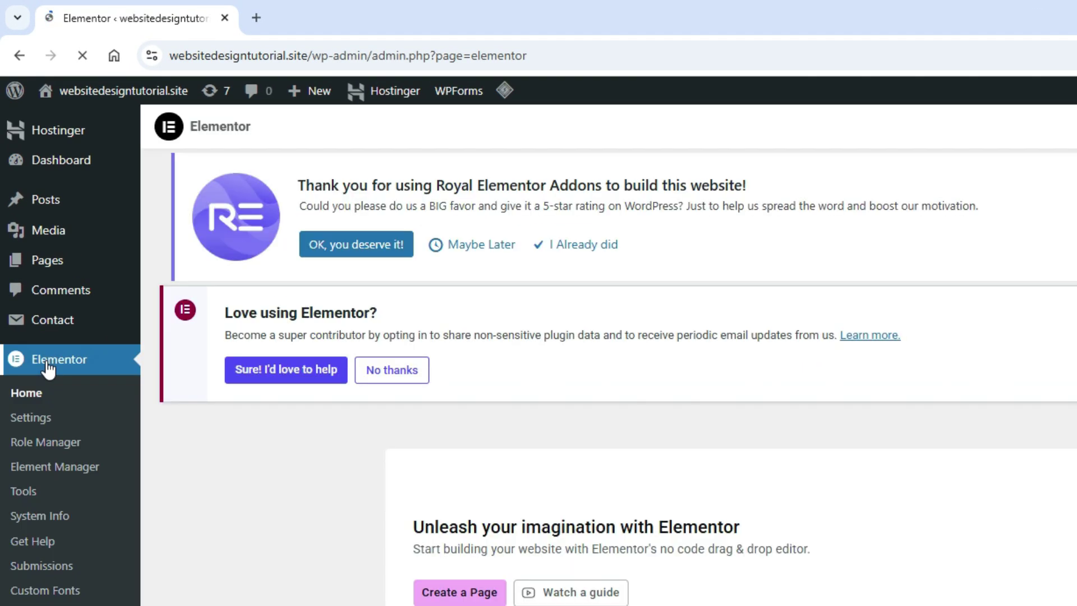
left_click(44, 426)
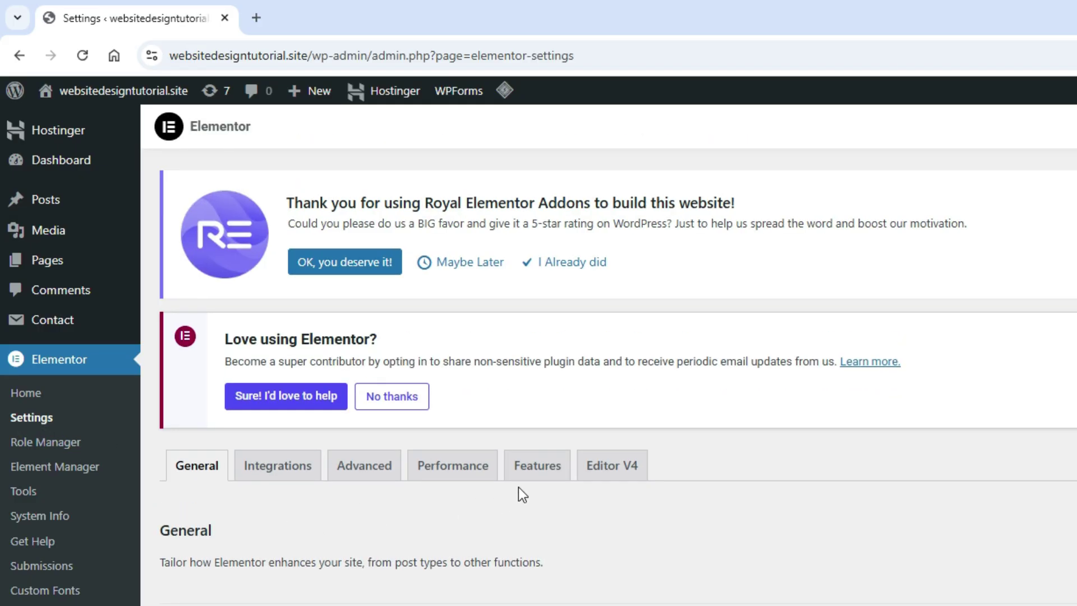
left_click(547, 471)
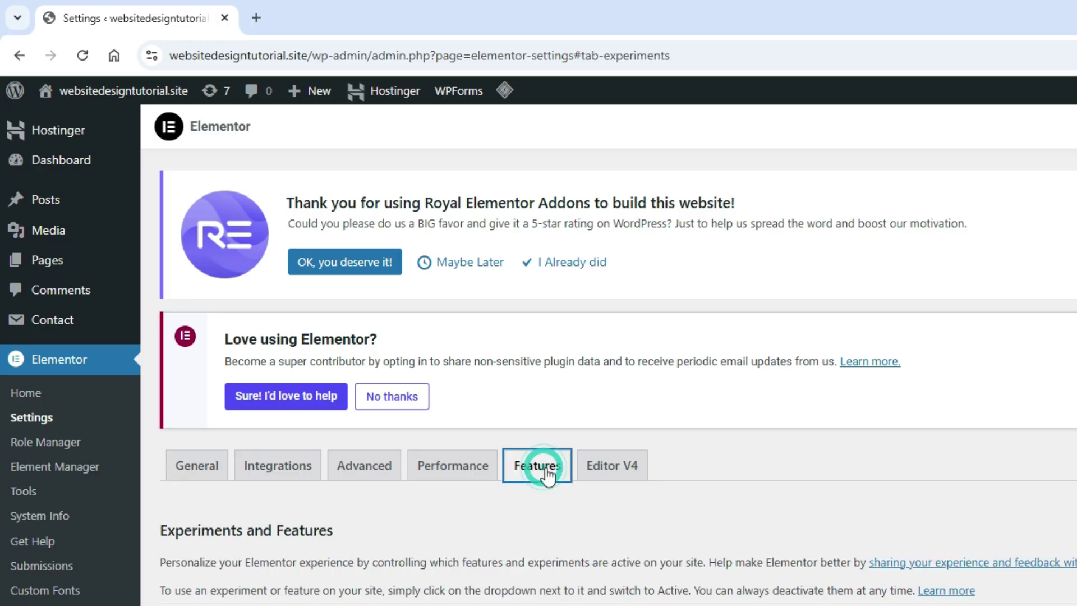
scroll(607, 575, "down", 10)
scroll(229, 463, "down", 1)
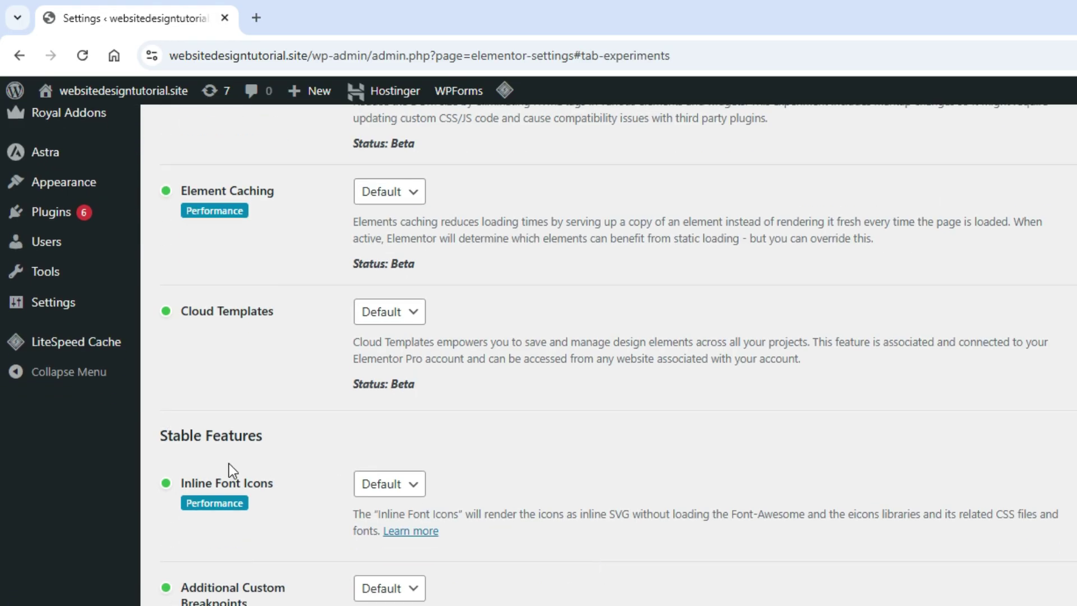
scroll(208, 583, "down", 2)
left_click(391, 577)
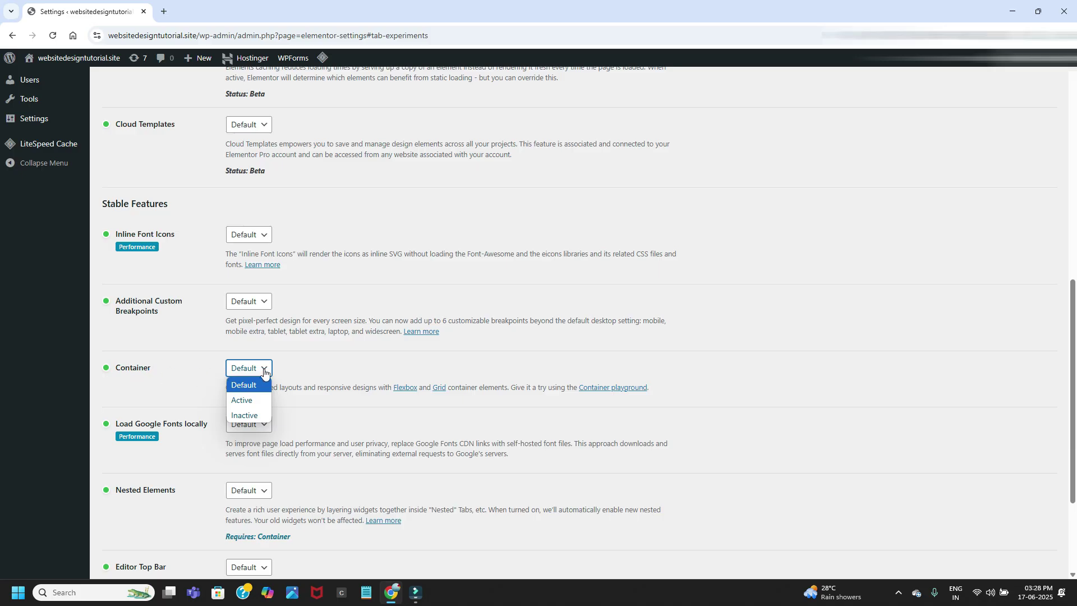
left_click(246, 400)
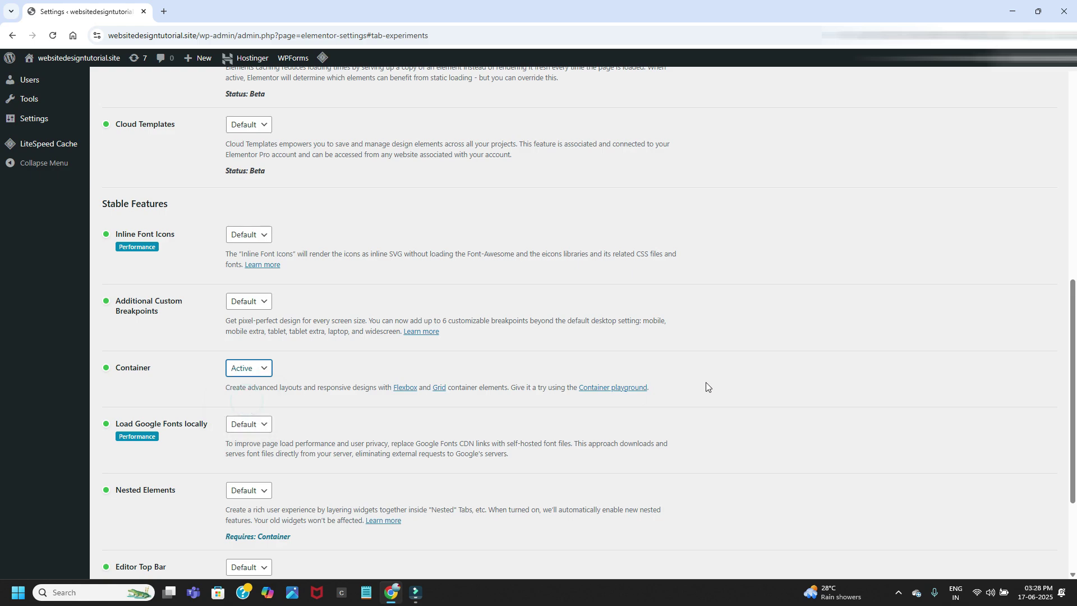
scroll(233, 473, "down", 3)
left_click(136, 525)
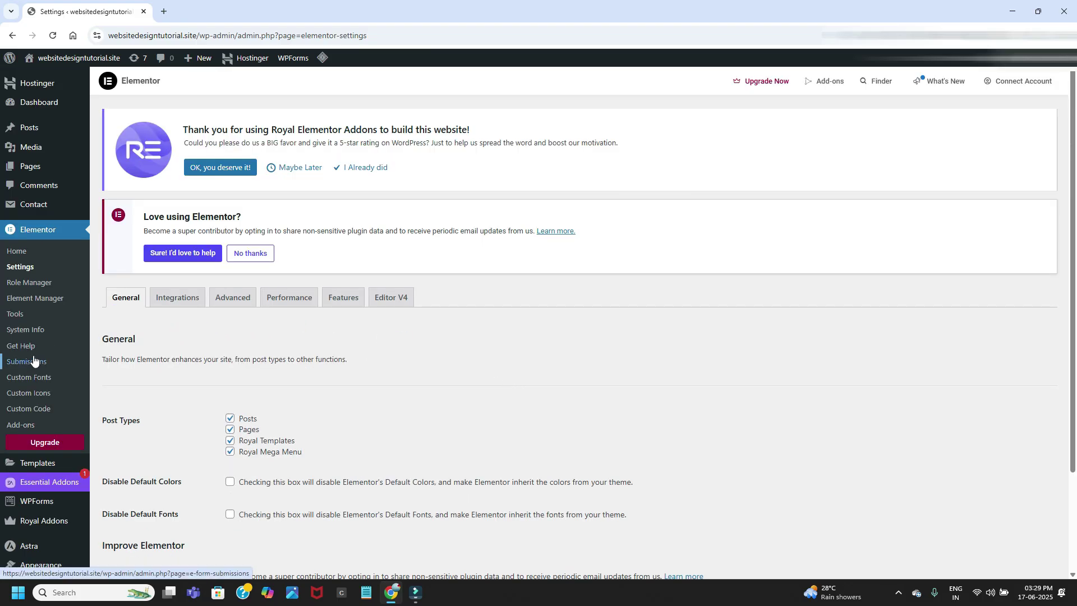
- Add a new page titled "Elementor container practice" and publish it
mouse_move(34, 172)
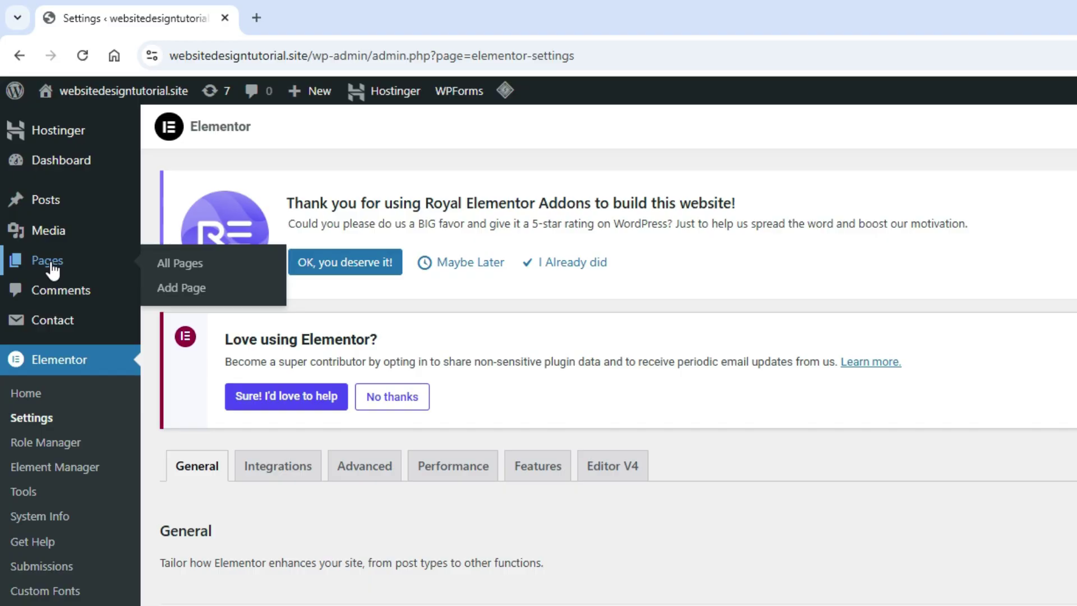
left_click(195, 289)
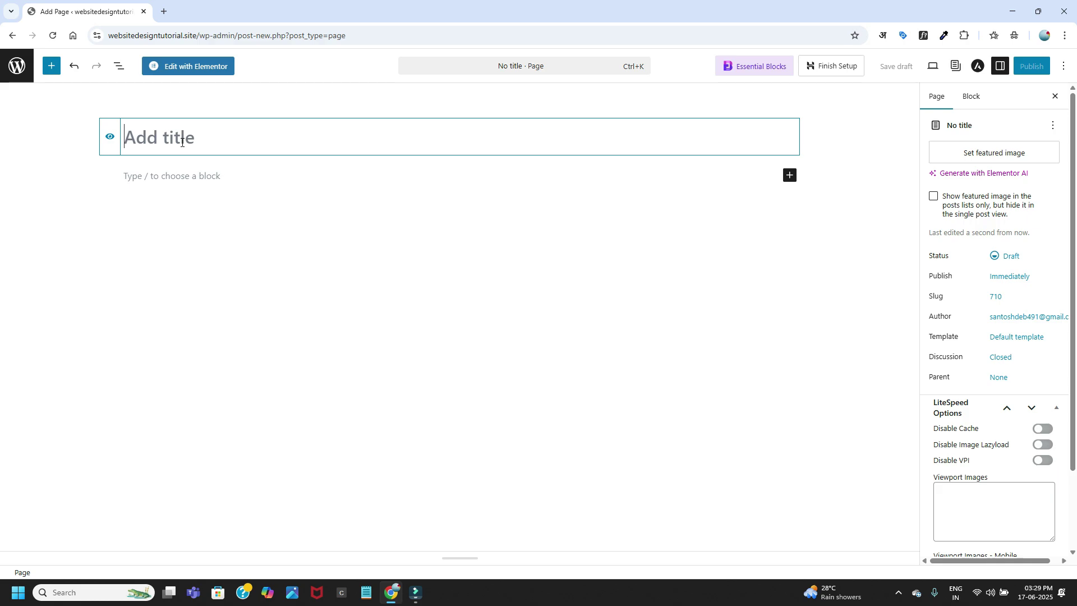
type("El")
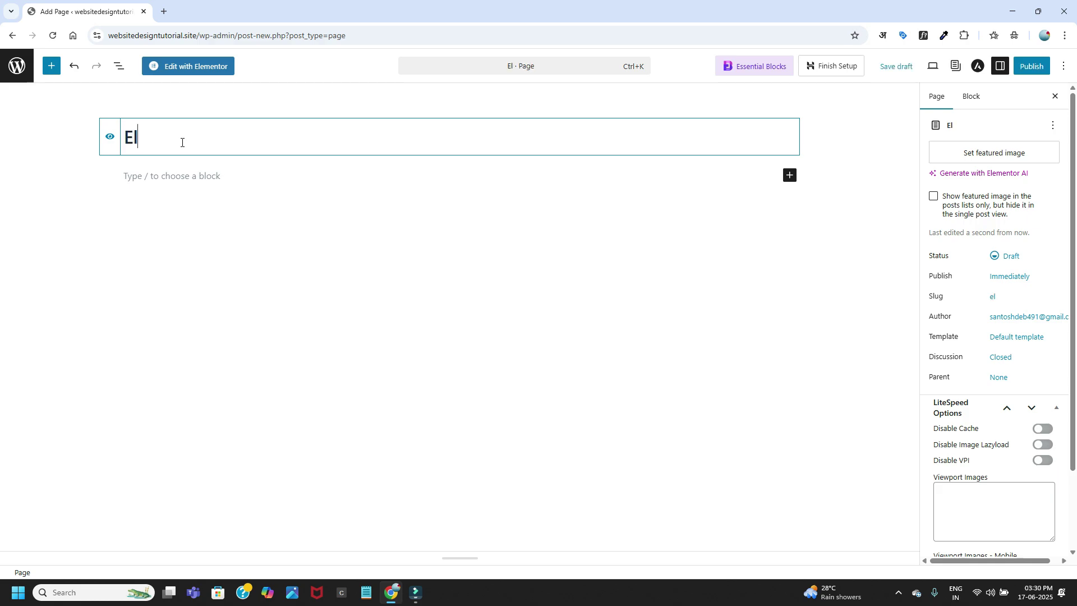
type("ementor container practice")
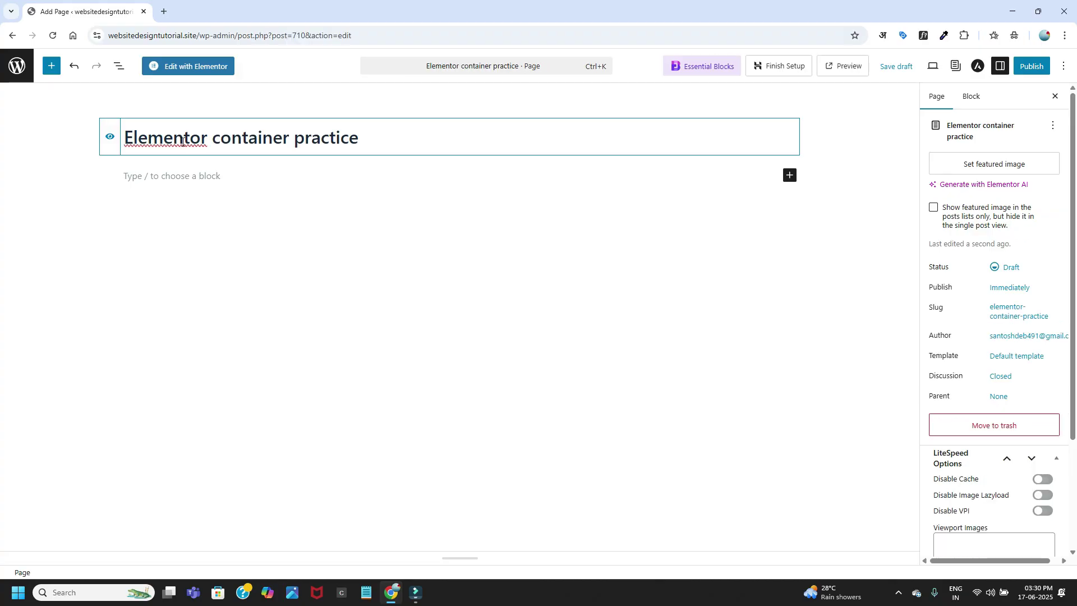
left_click(1031, 66)
left_click(1034, 66)
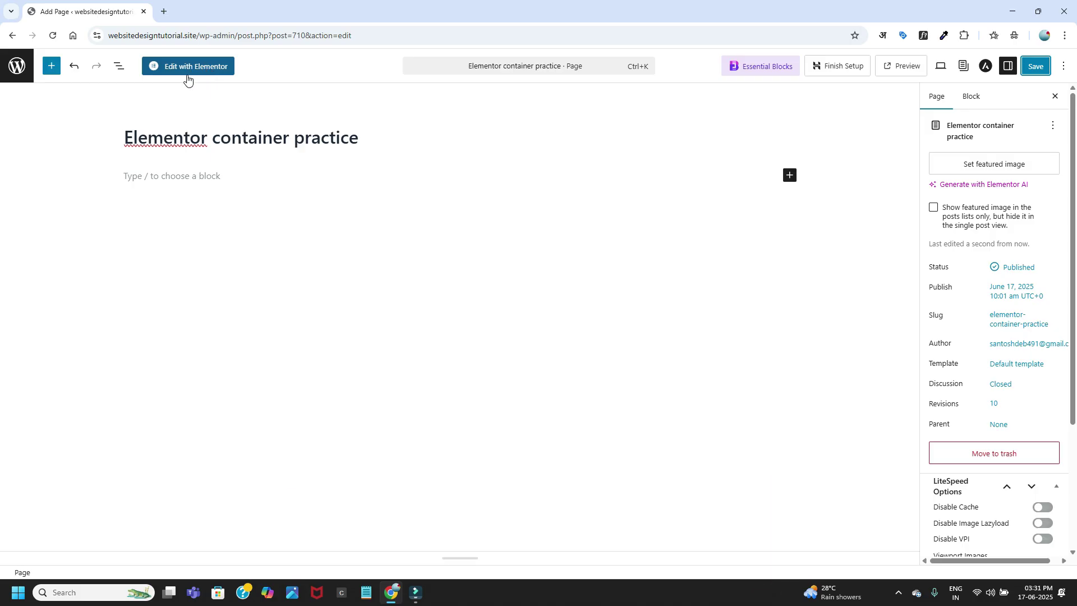
- Find "Elementor container practice" in the list of all pages and open it for editing with Elementor
left_click(13, 66)
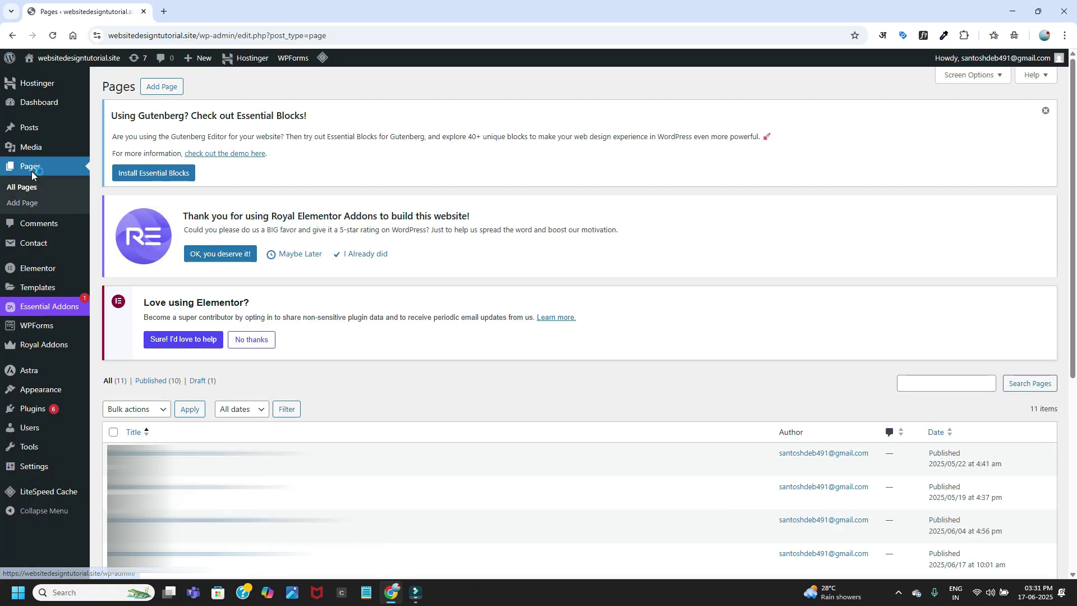
scroll(48, 176, "down", 4)
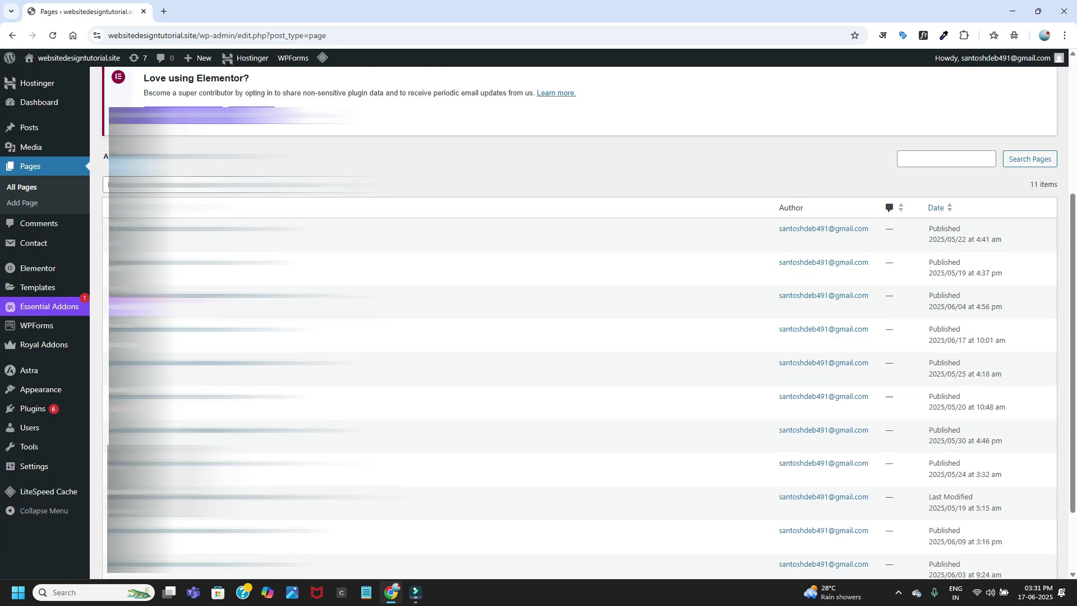
scroll(578, 322, "down", 2)
scroll(587, 319, "down", 1)
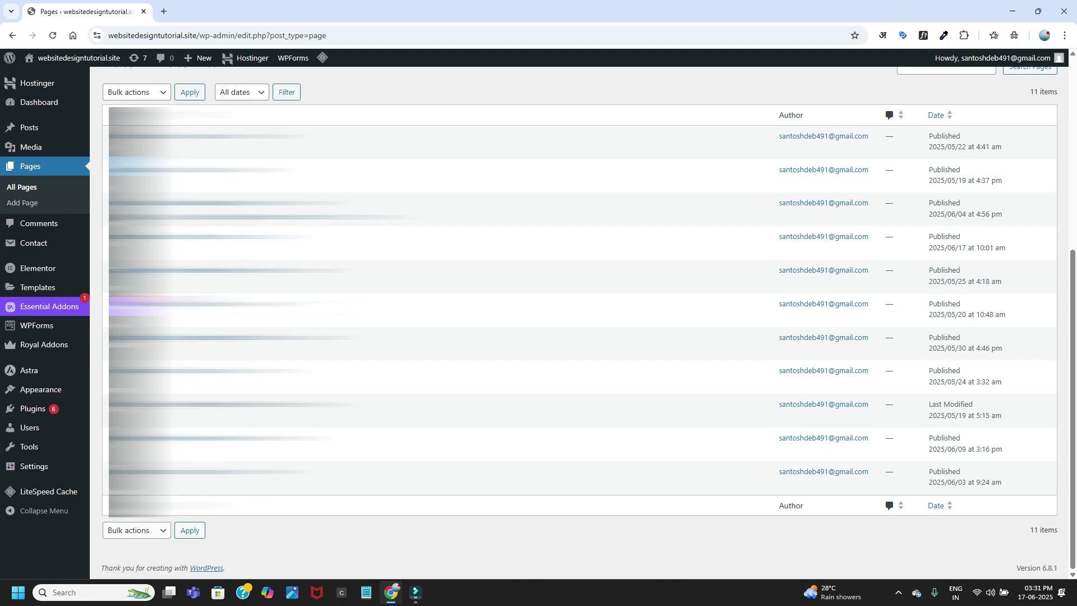
mouse_move(174, 222)
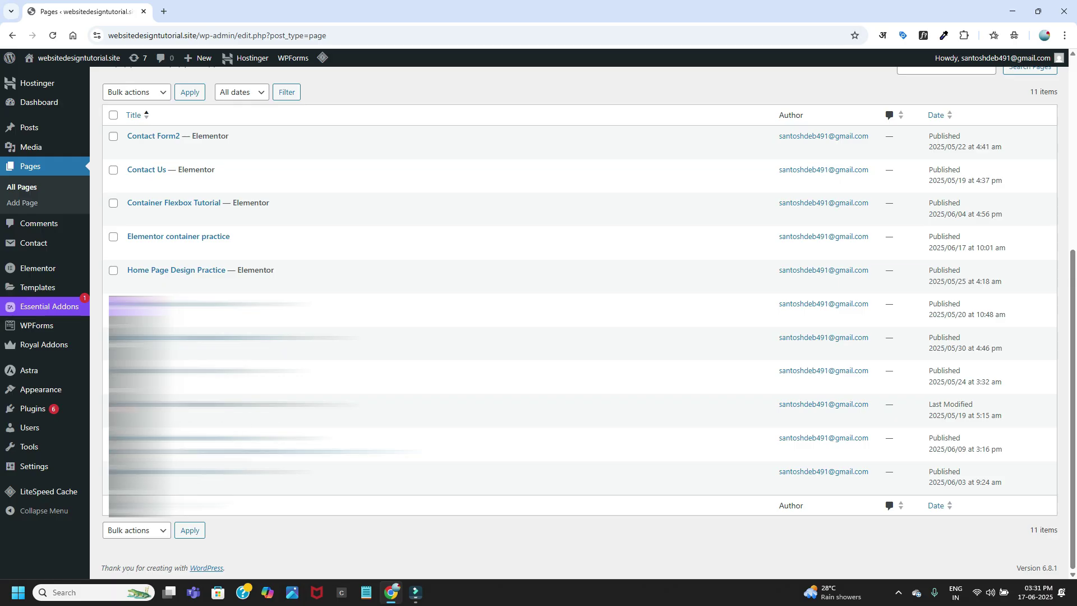
scroll(169, 403, "up", 3)
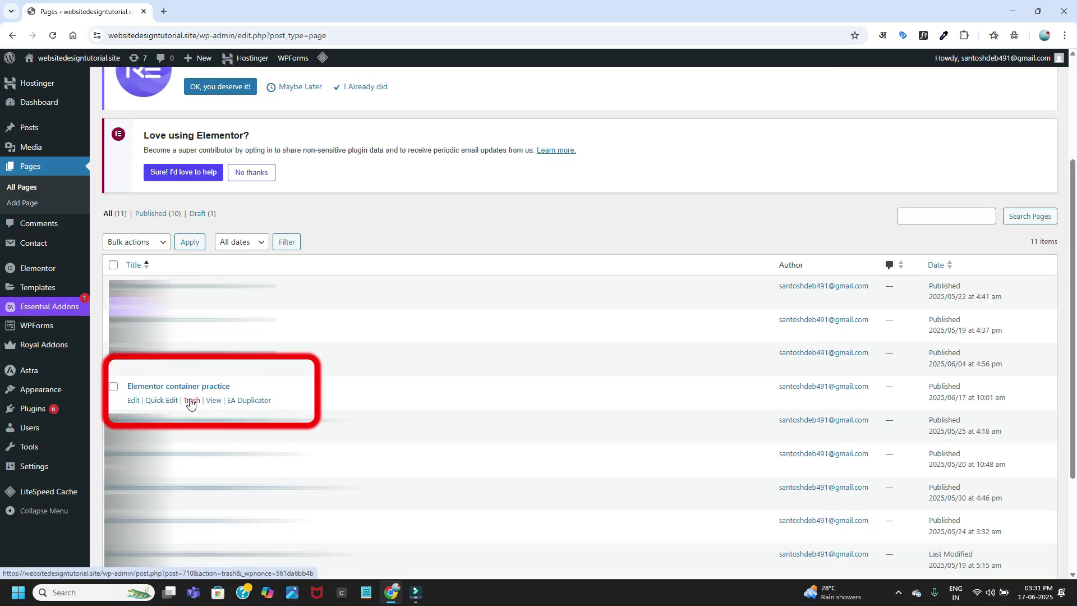
left_click(133, 400)
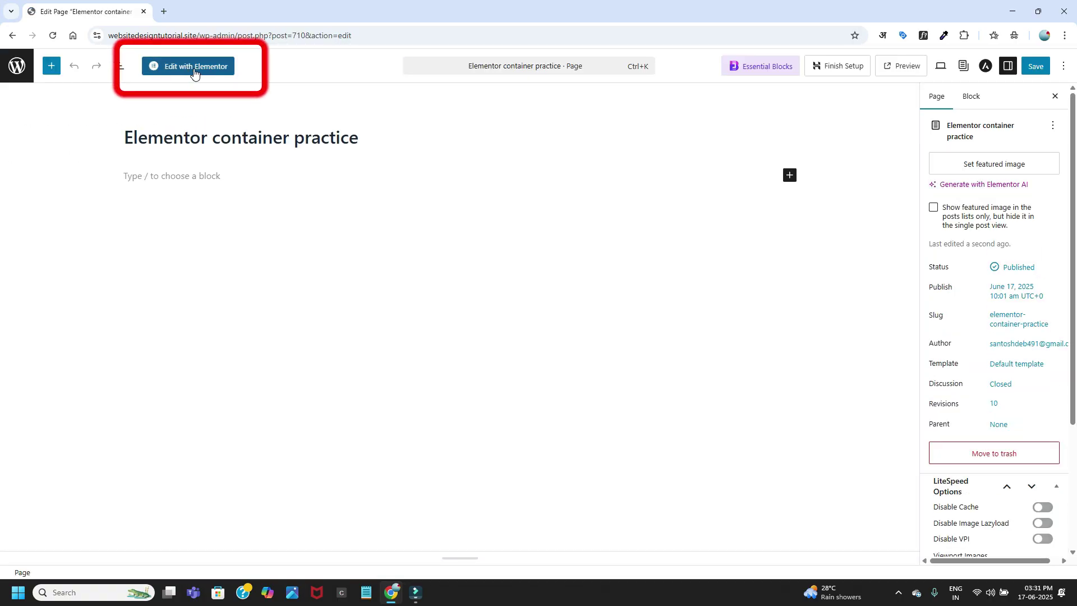
left_click(194, 71)
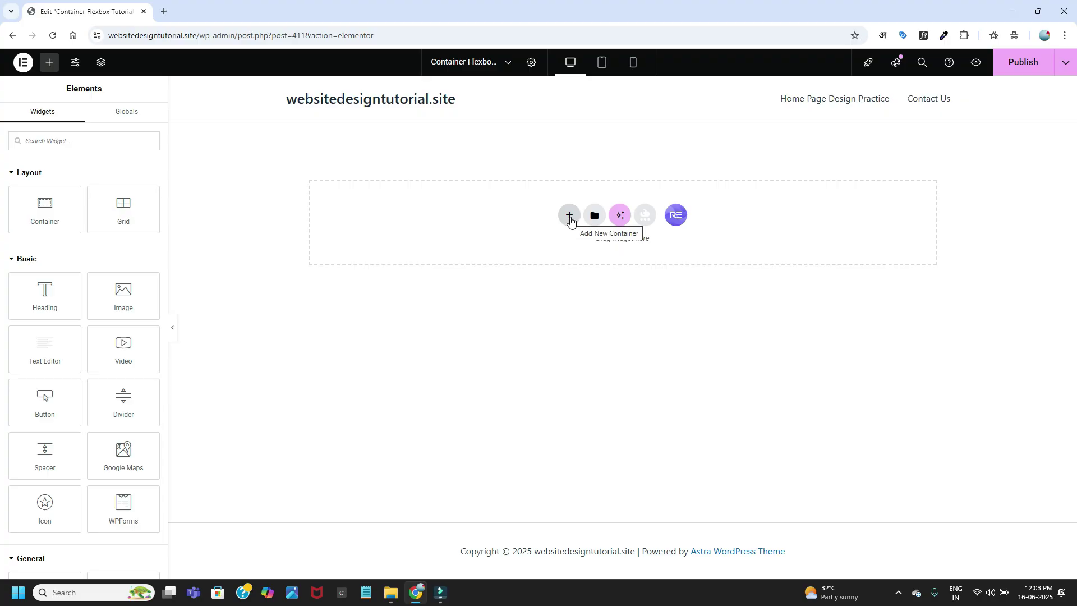
- Add a new Flexbox container with the single-column, downward-direction structure to the empty page
left_click(569, 218)
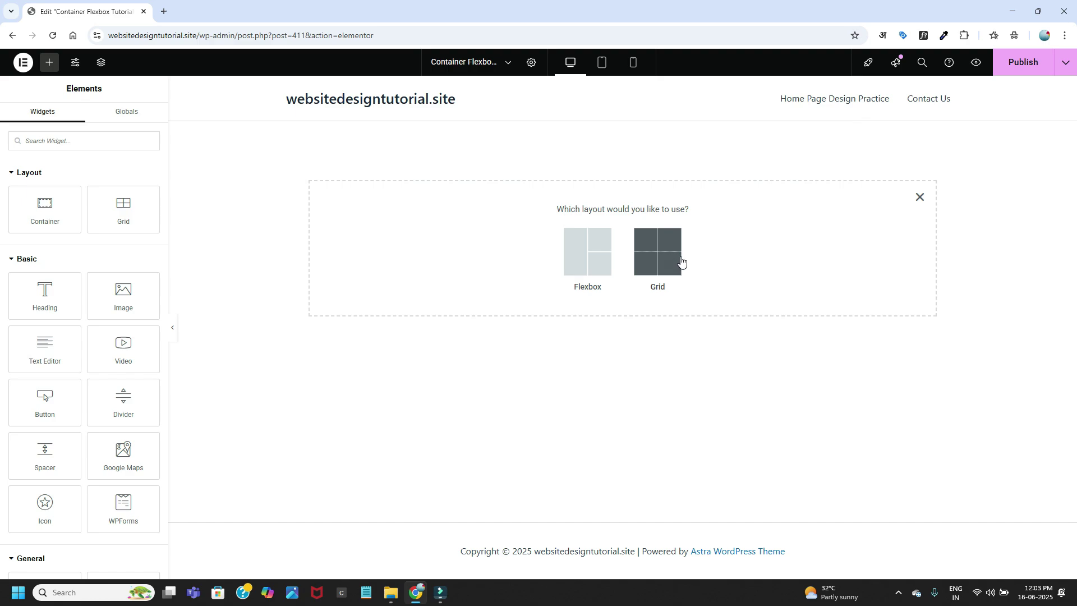
left_click(583, 259)
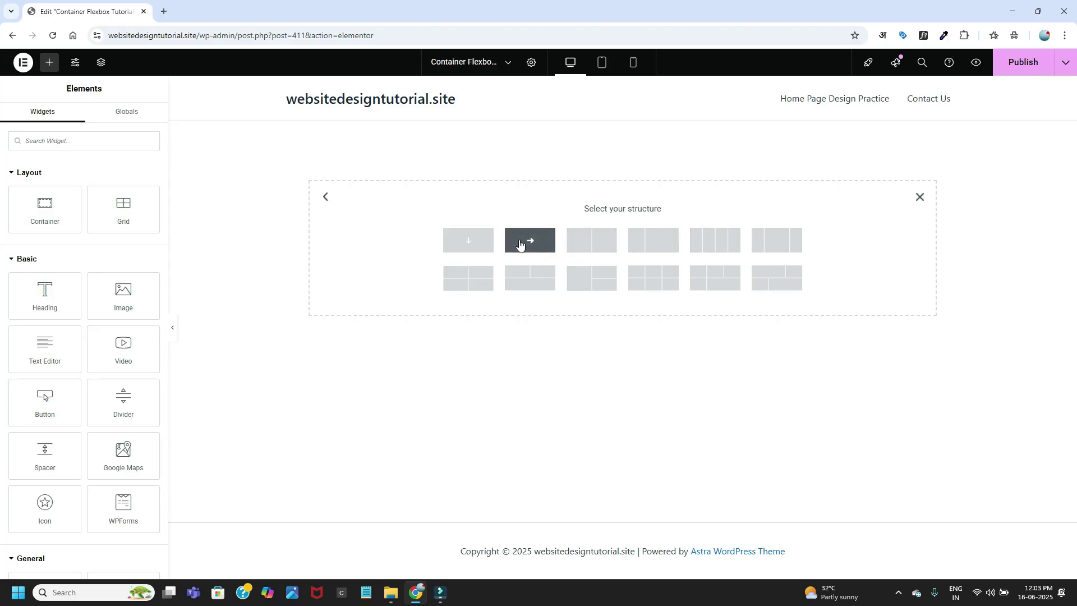
left_click(469, 241)
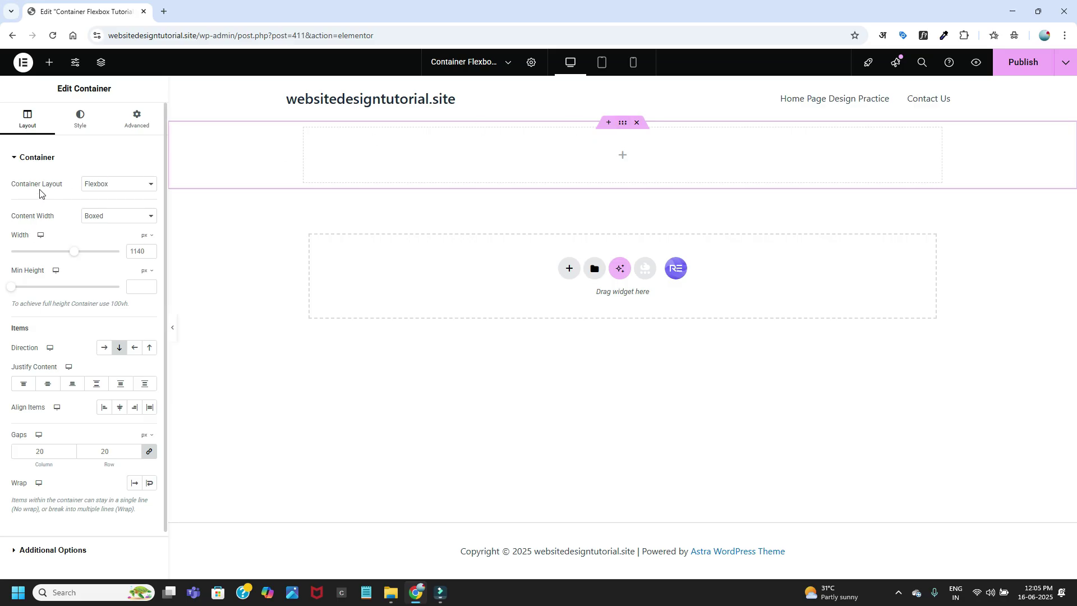
- Try the Grid layout on the container, then return it to Flexbox
left_click(117, 183)
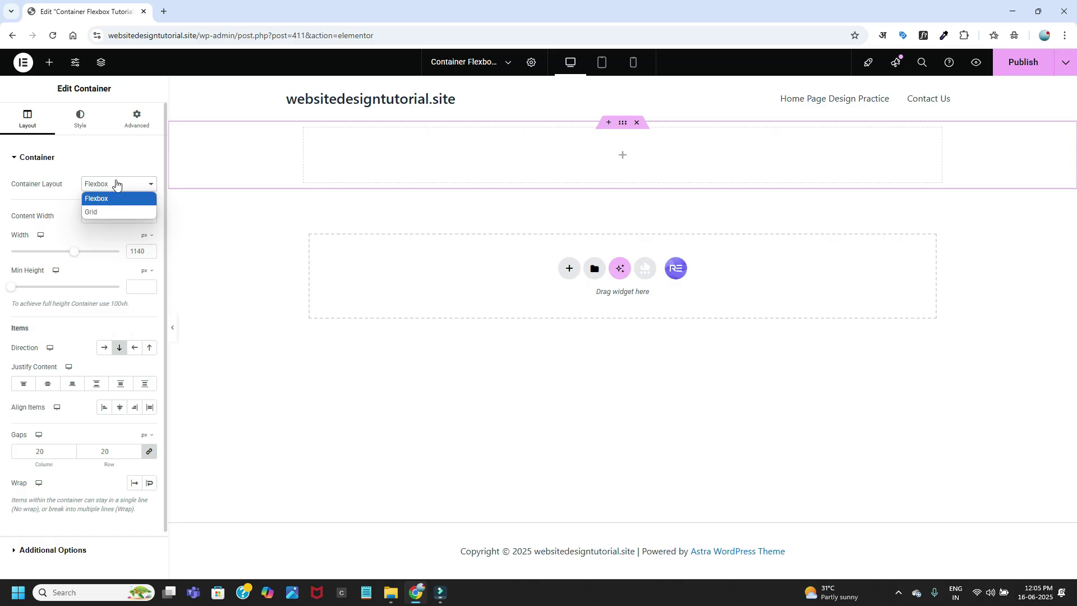
left_click(109, 214)
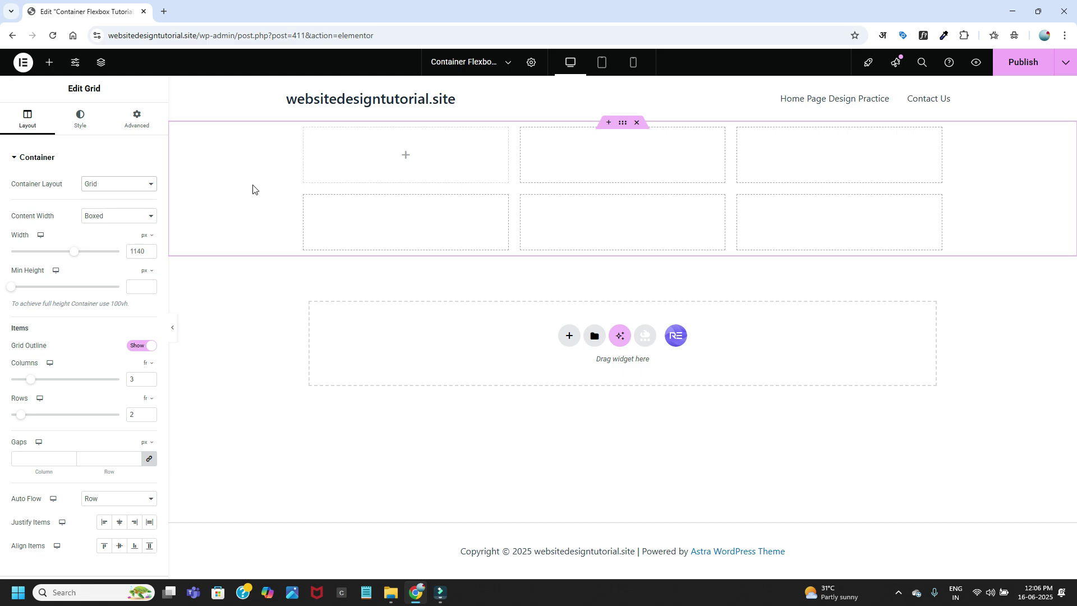
left_click(133, 182)
left_click(113, 200)
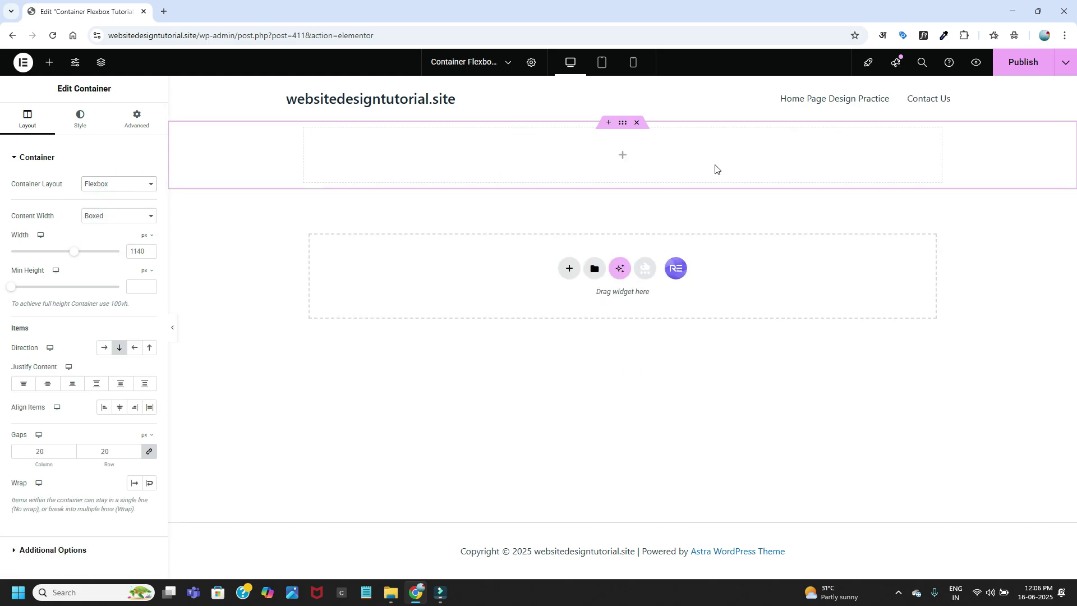
- Set the container's content width to Full Width
left_click(125, 217)
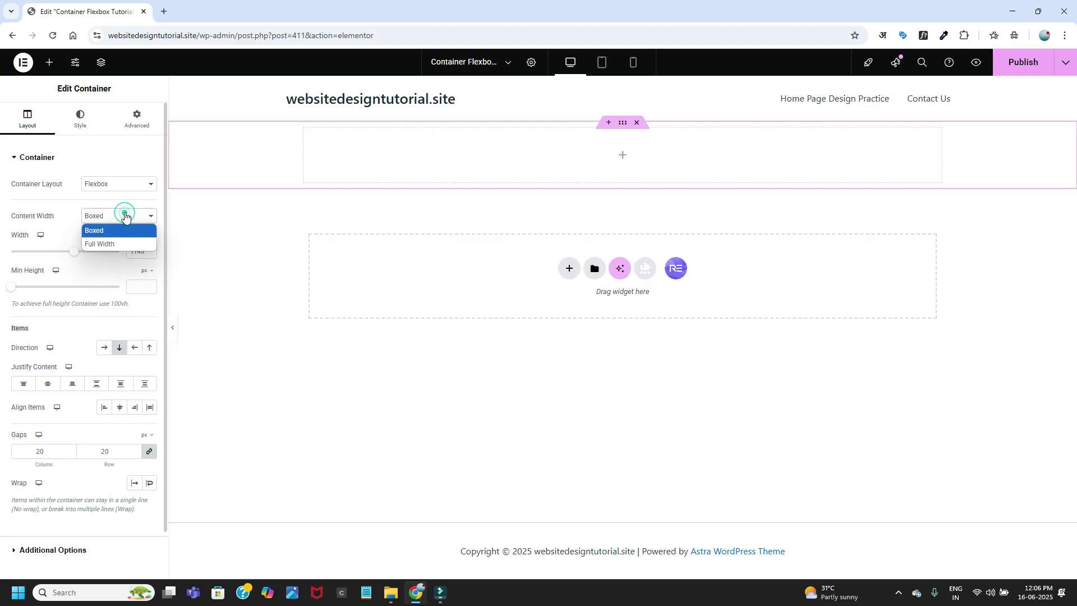
left_click(111, 245)
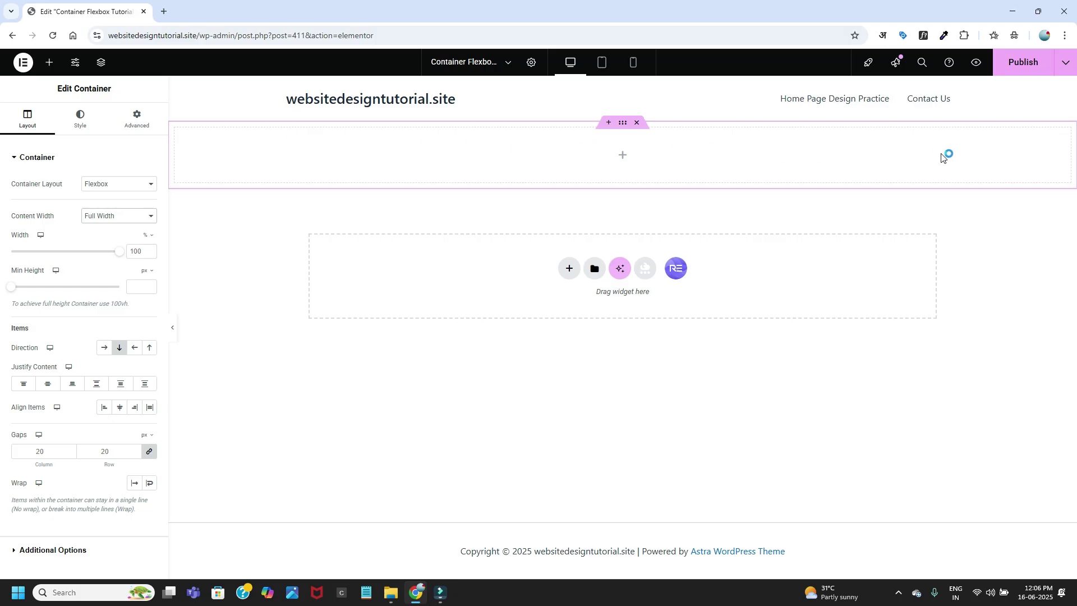
- Set the container's content width to Boxed and open the widget library for adding content inside it
left_click(123, 216)
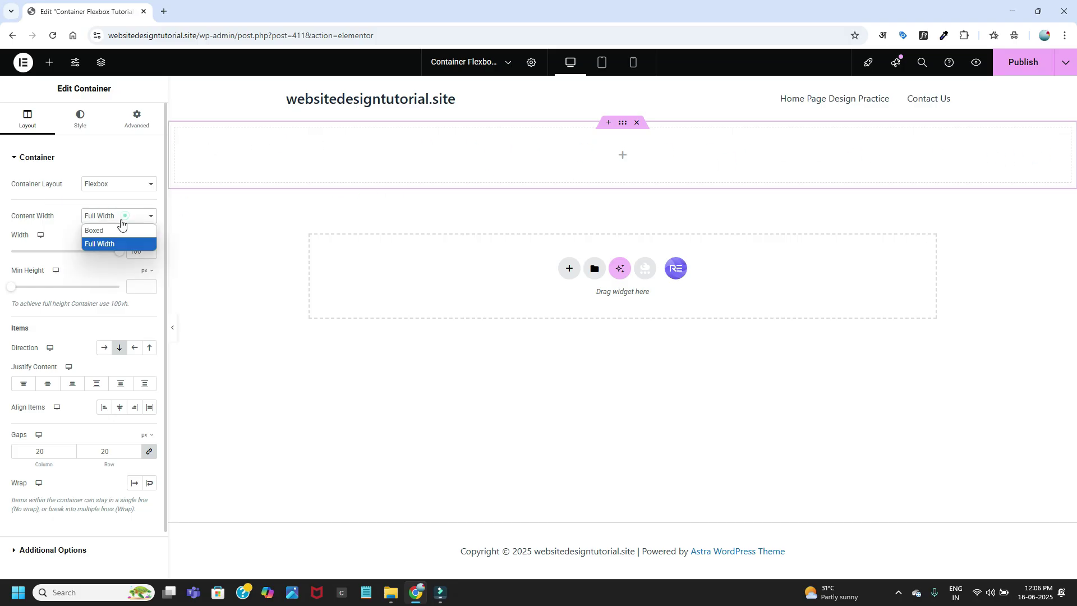
left_click(109, 230)
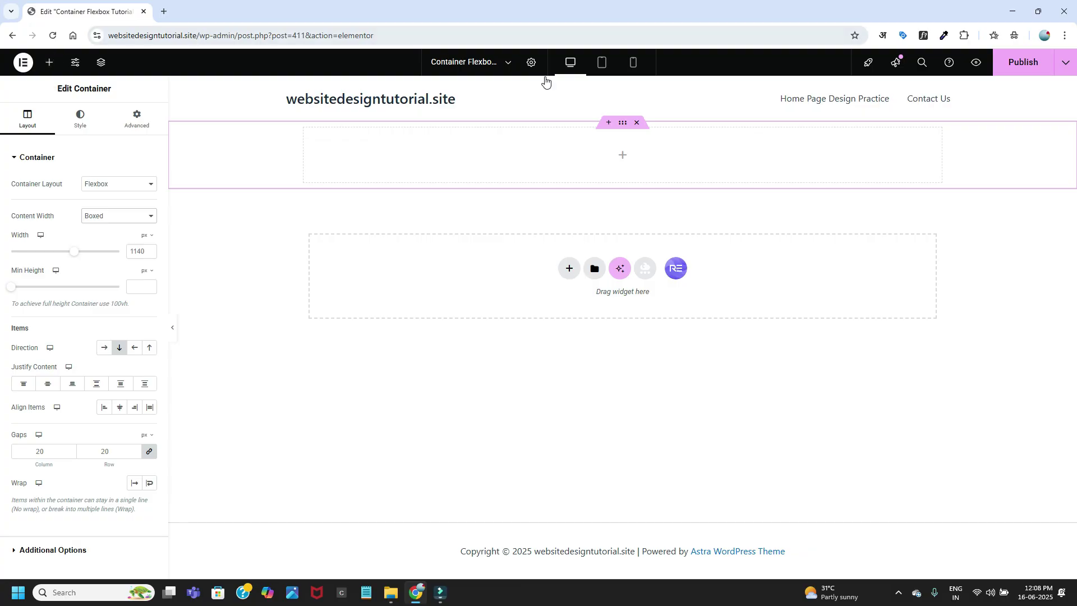
left_click(622, 155)
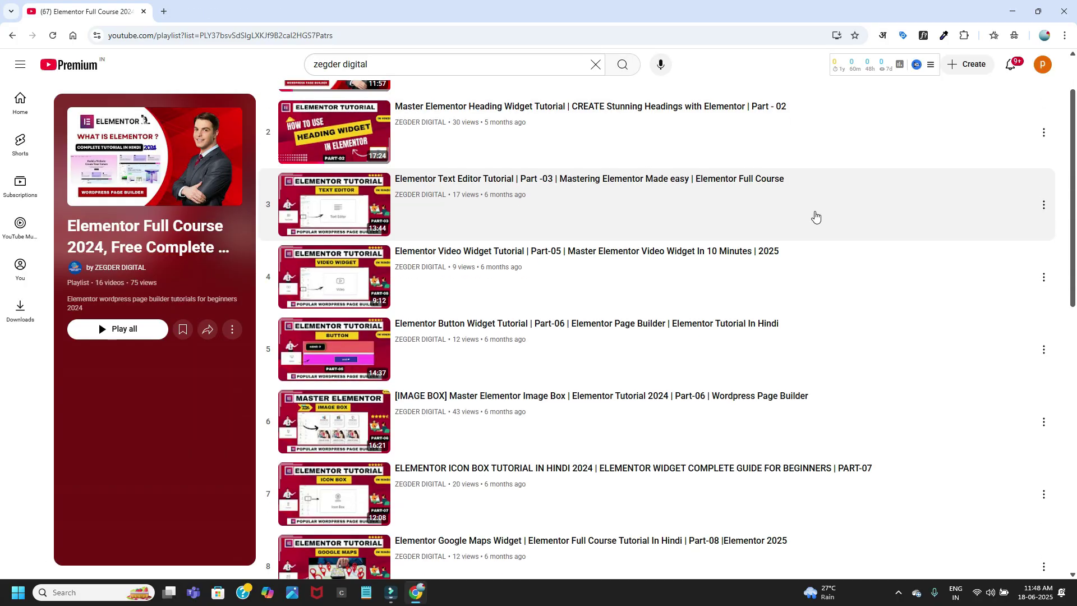
scroll(816, 217, "down", 4)
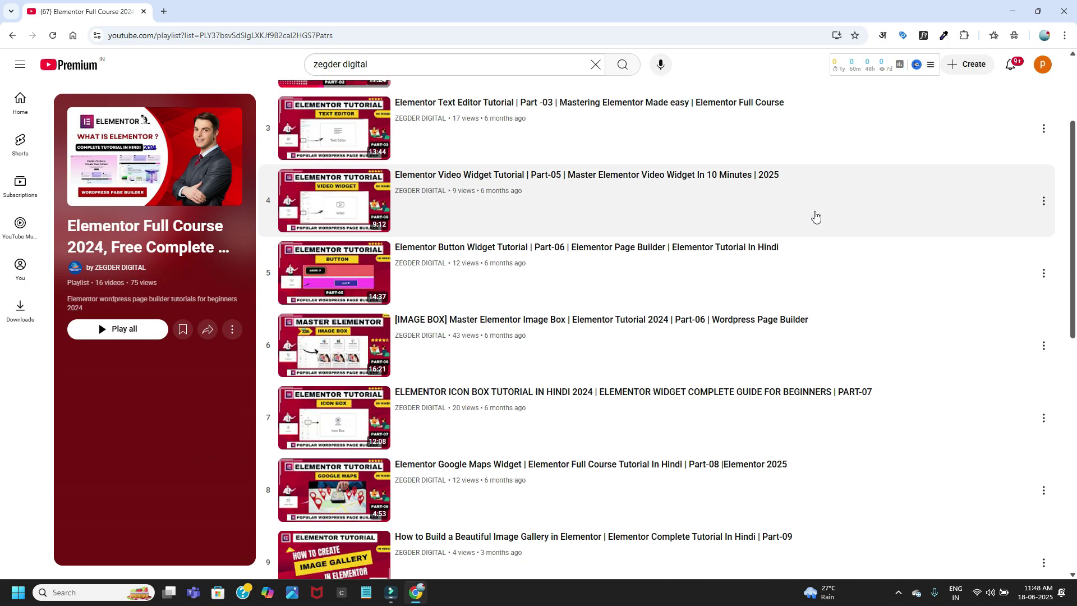
scroll(816, 216, "down", 2)
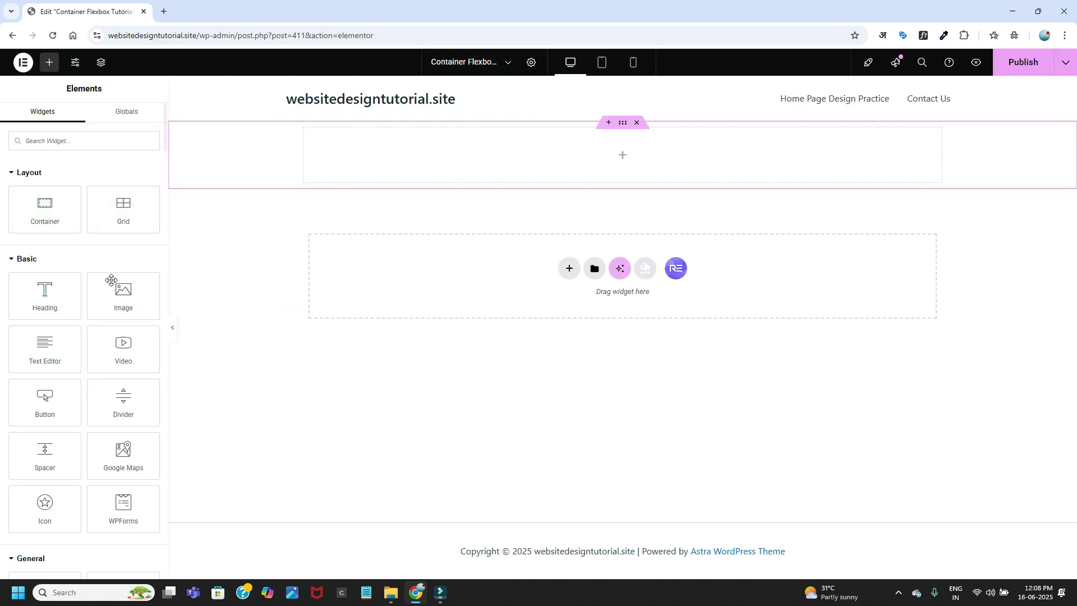
- Add a Heading widget to the container and place an Image widget below it
left_click_drag(51, 292, 559, 159)
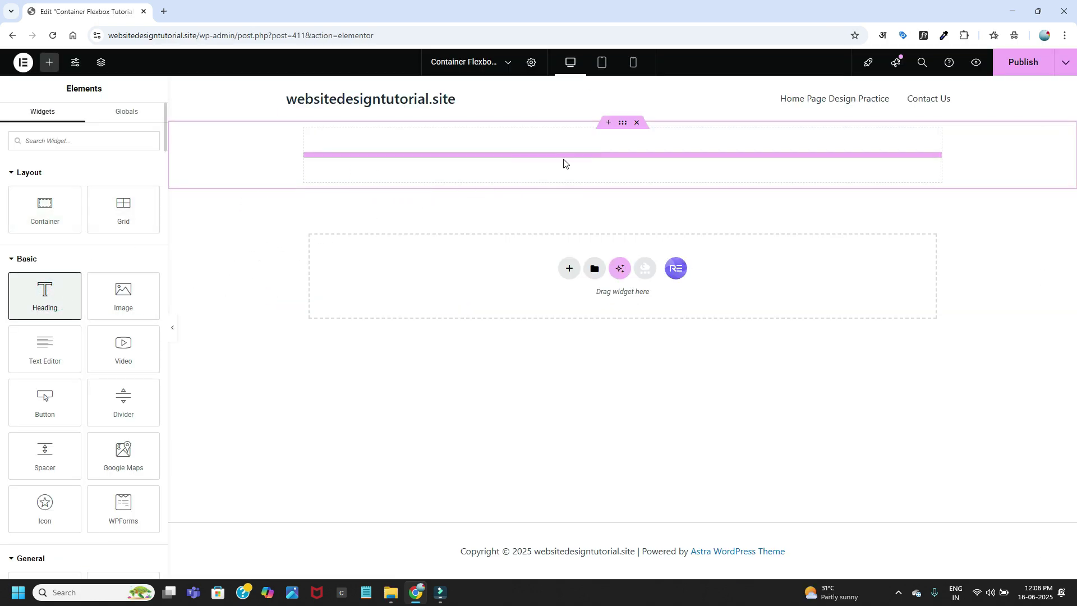
left_click(50, 63)
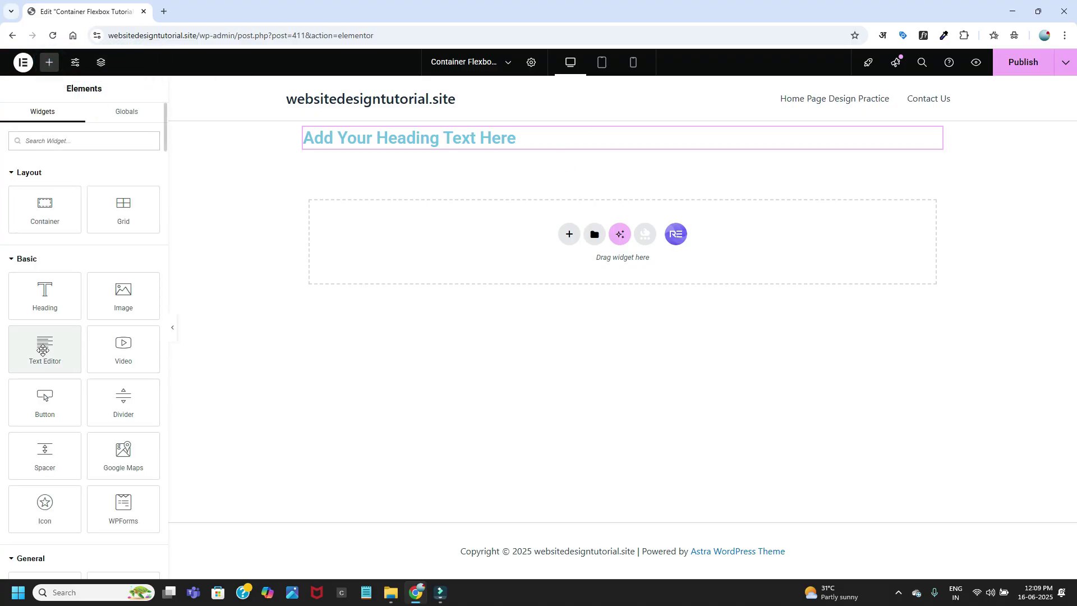
left_click_drag(120, 298, 484, 141)
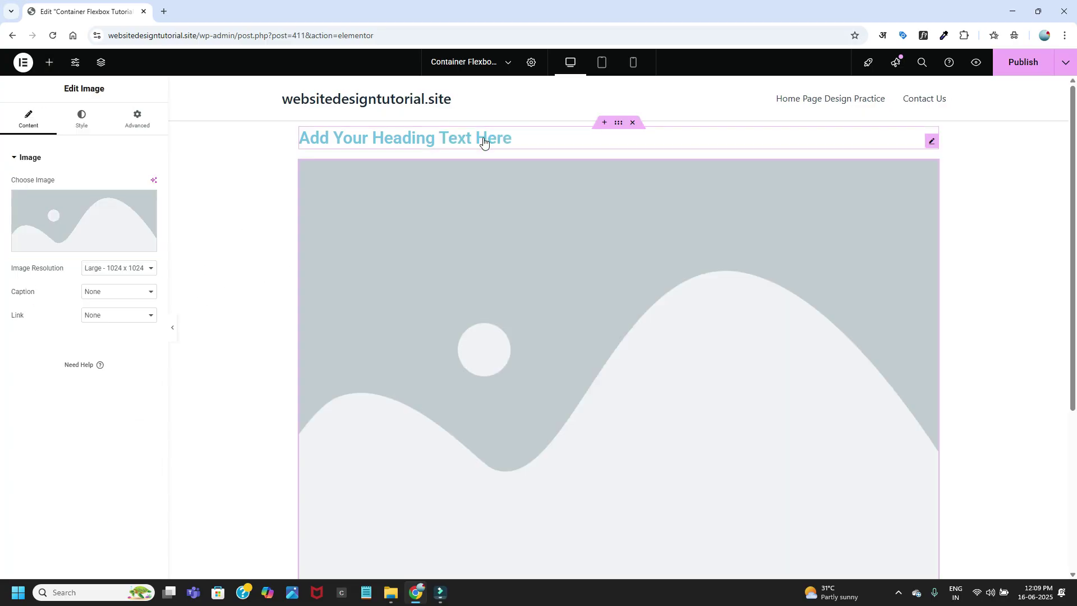
- Choose the circular portrait photo for the Image widget and align it left
left_click(85, 211)
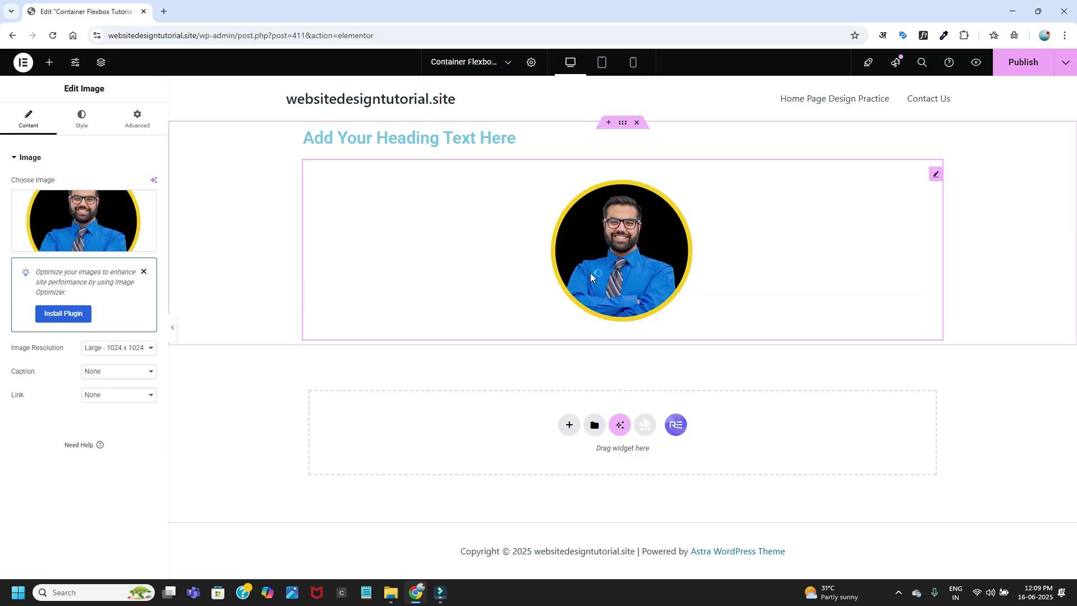
left_click(80, 124)
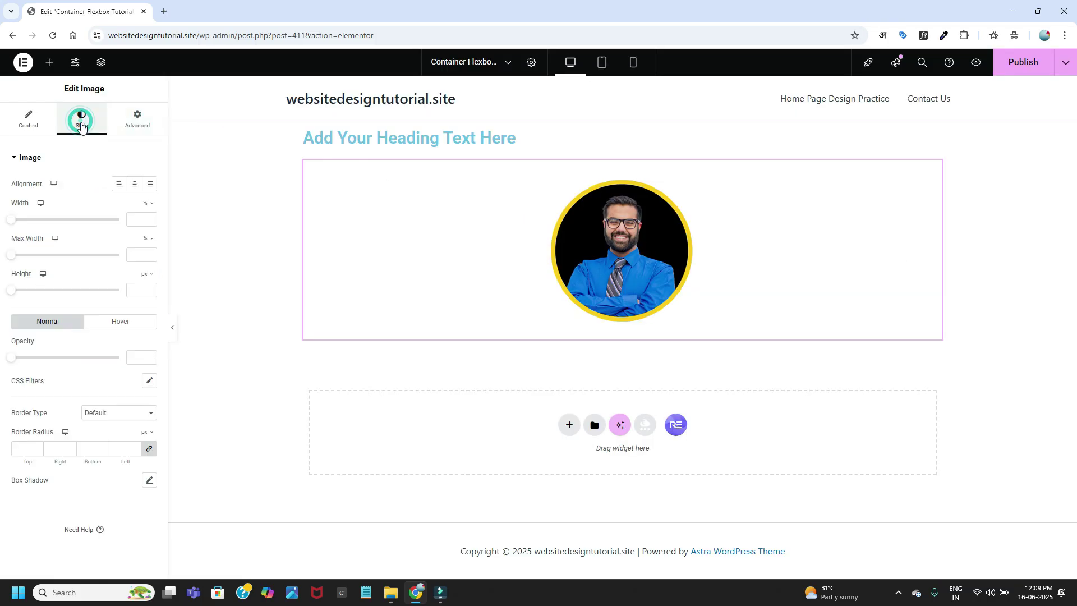
left_click(120, 184)
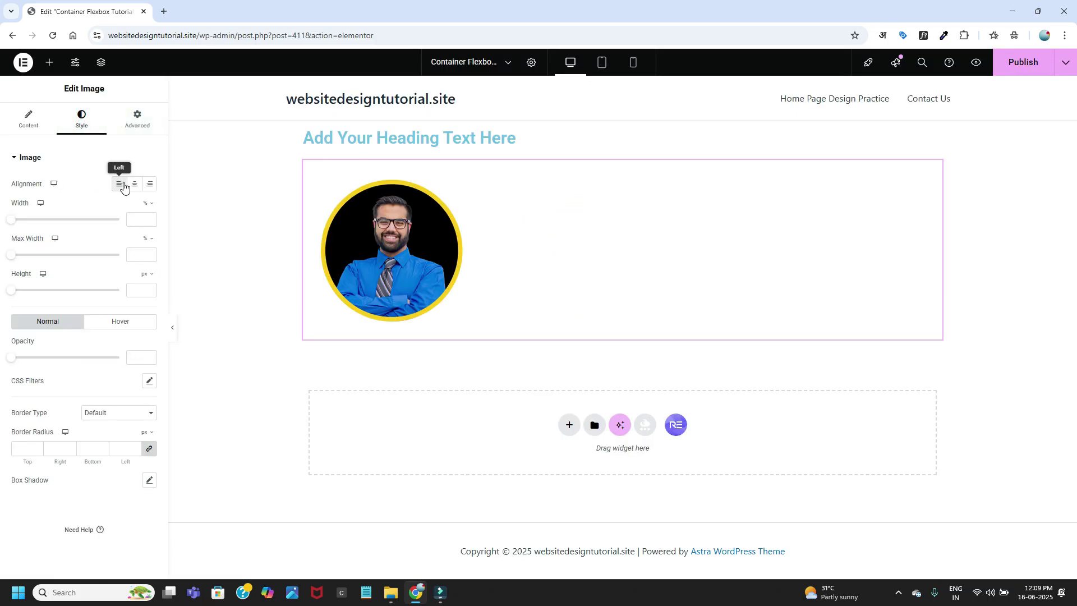
- Add a Button widget below the image and a nested container beneath the button
left_click(50, 65)
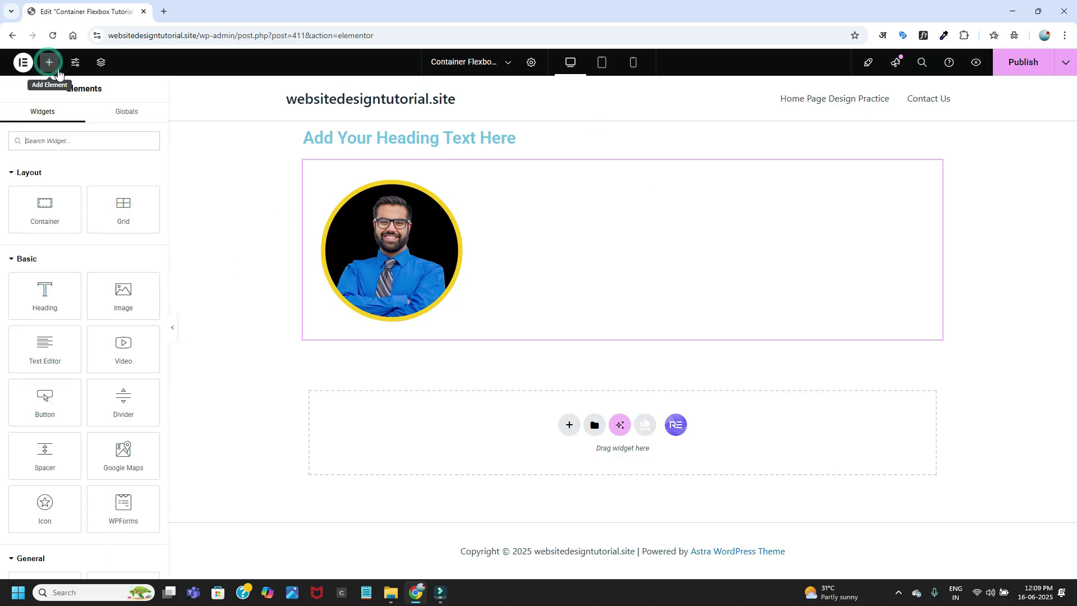
left_click_drag(42, 402, 412, 324)
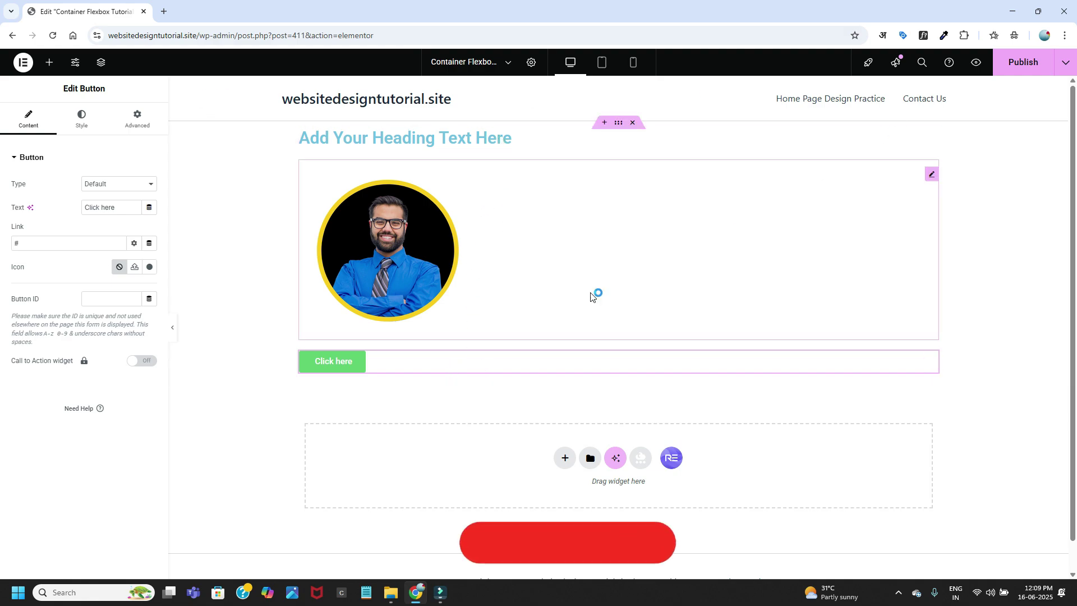
left_click(50, 66)
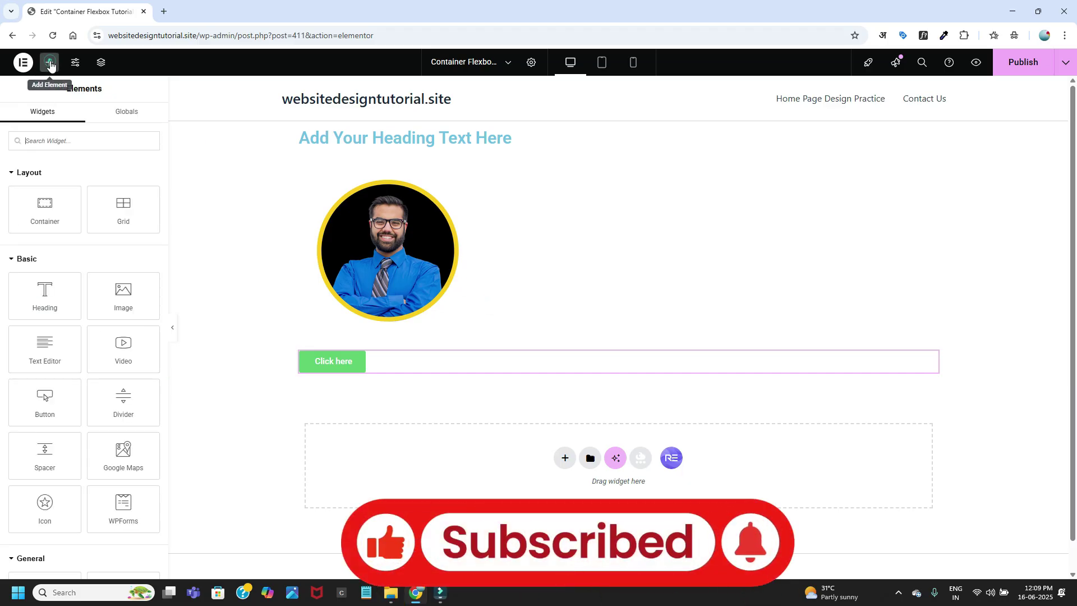
left_click_drag(51, 210, 440, 365)
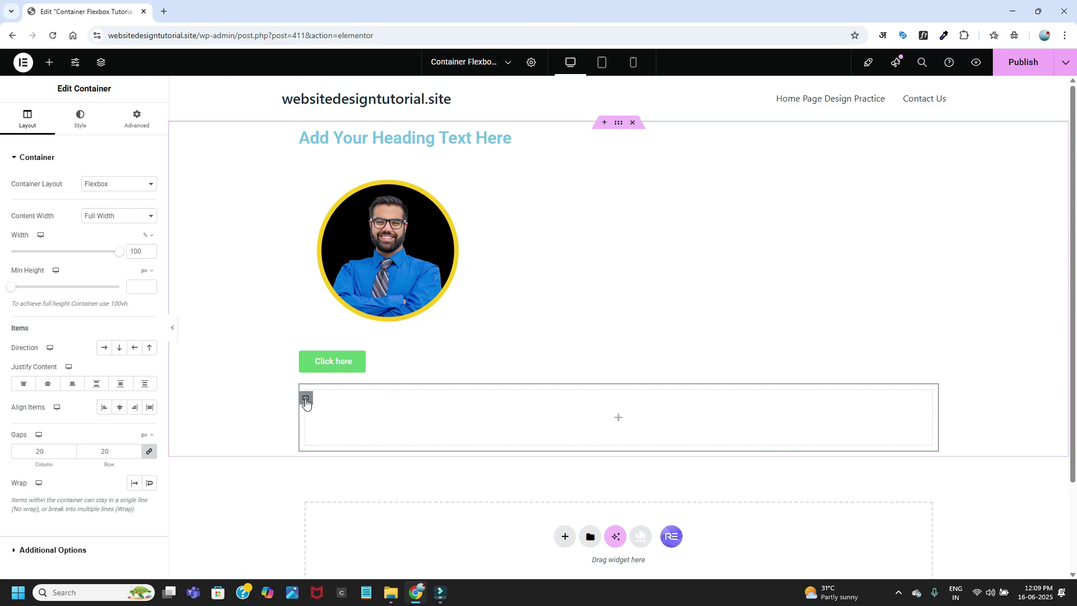
- Give the nested container a classic background in a bright green colour
left_click(81, 118)
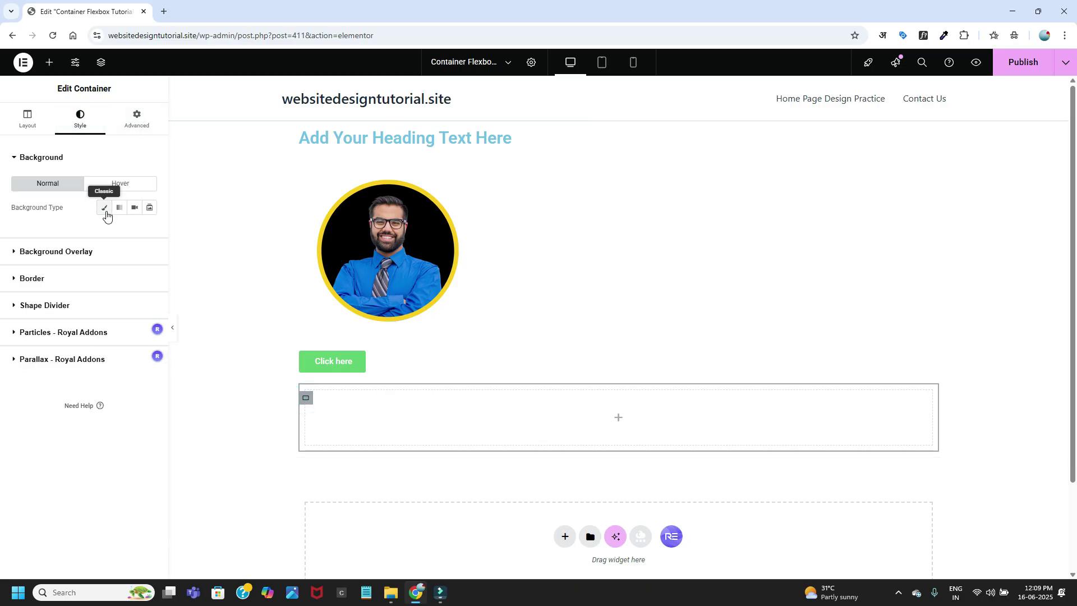
left_click(105, 209)
left_click(150, 231)
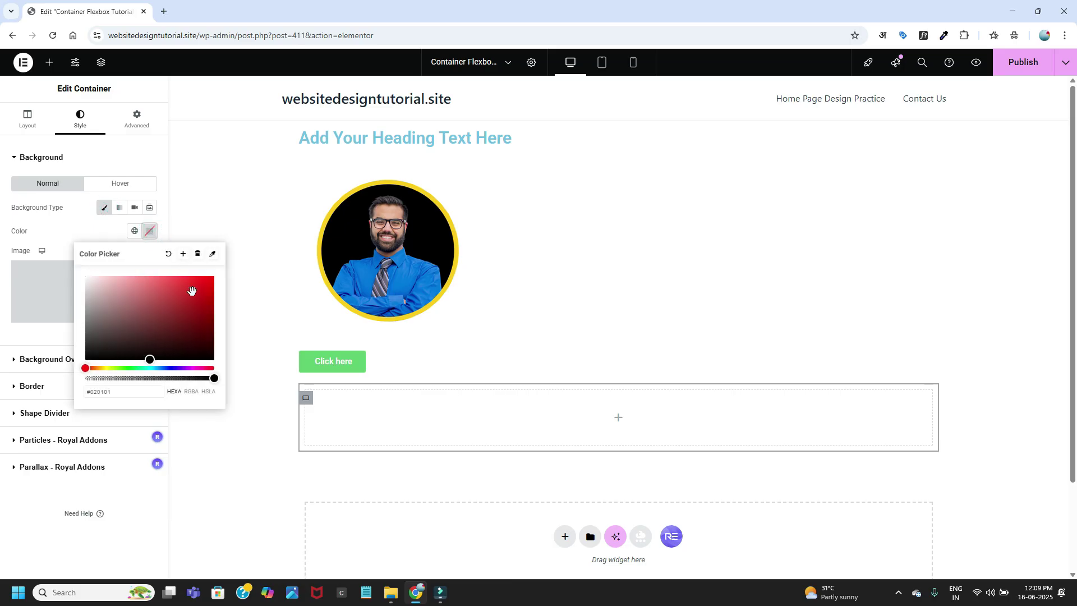
left_click(193, 293)
left_click_drag(192, 293, 195, 294)
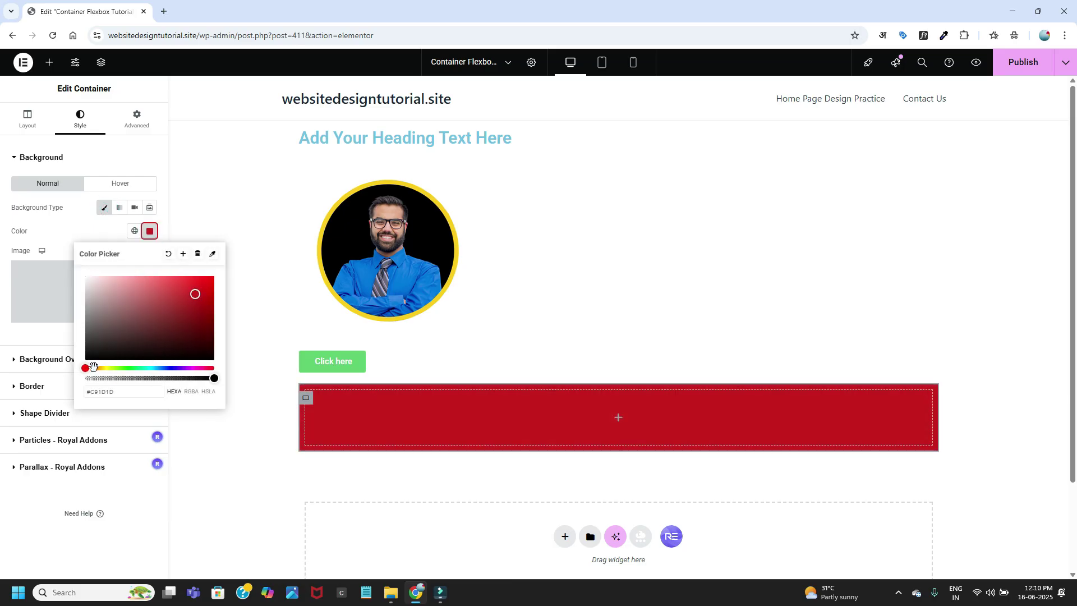
left_click_drag(128, 366, 139, 368)
left_click(176, 292)
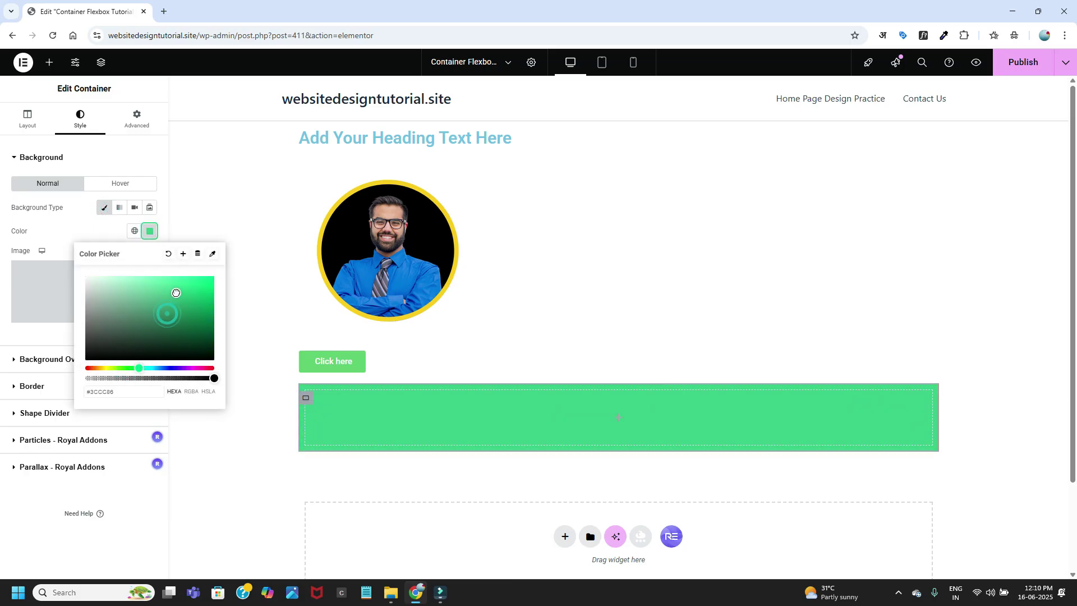
left_click(673, 272)
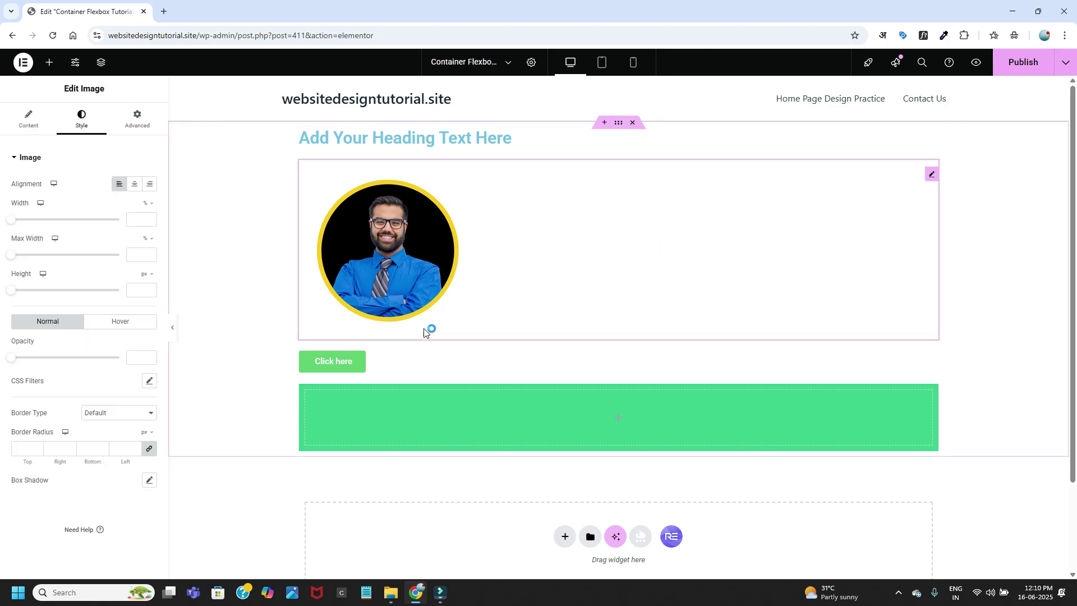
- Try the horizontal row direction on the parent container, switching back and forth with the vertical column direction and ending on column
left_click(620, 124)
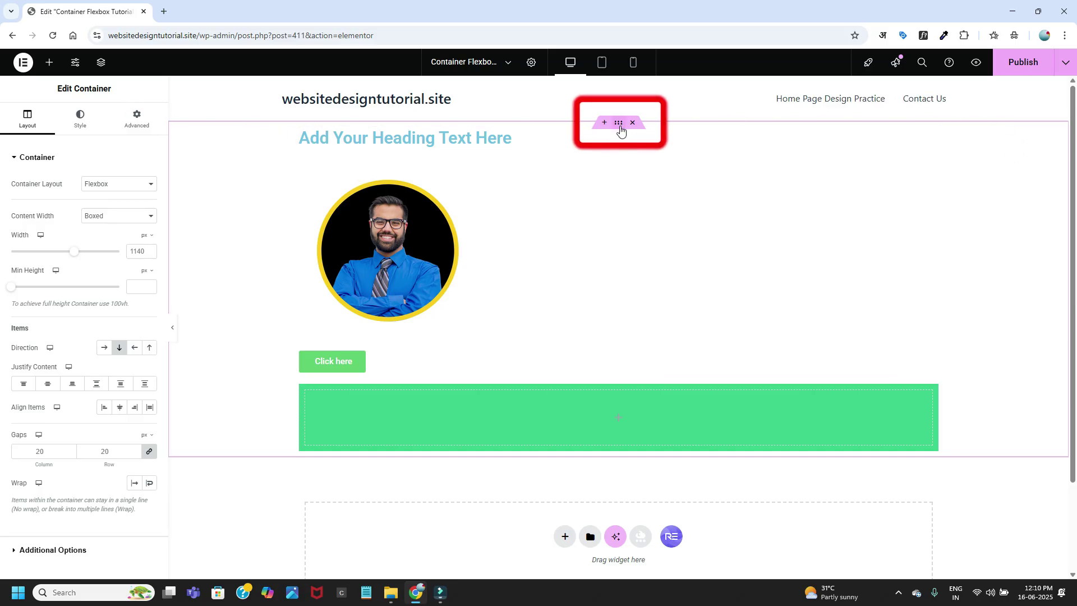
left_click(105, 350)
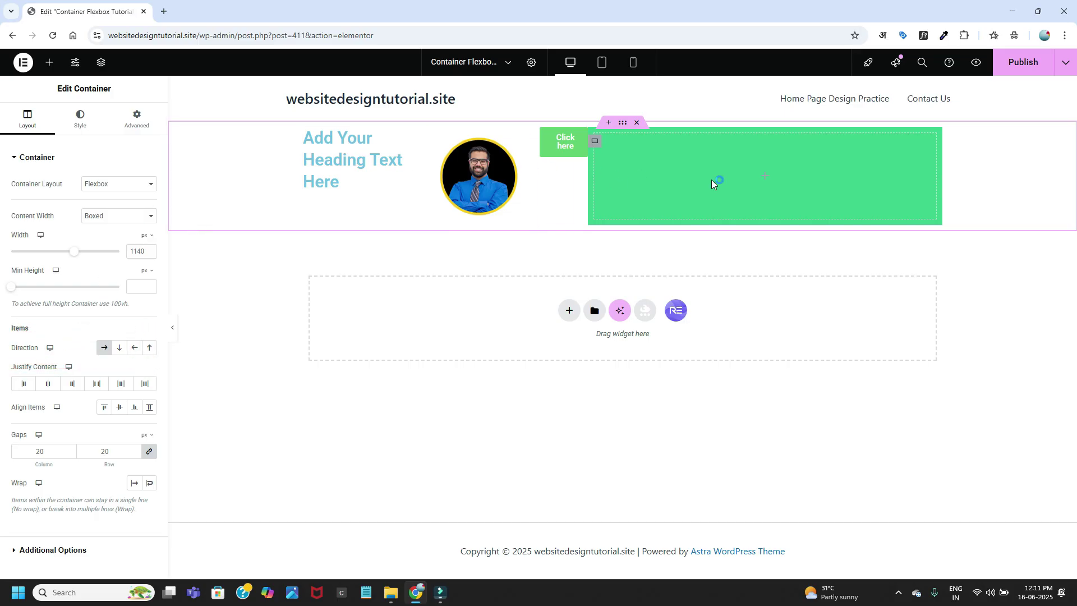
left_click(118, 349)
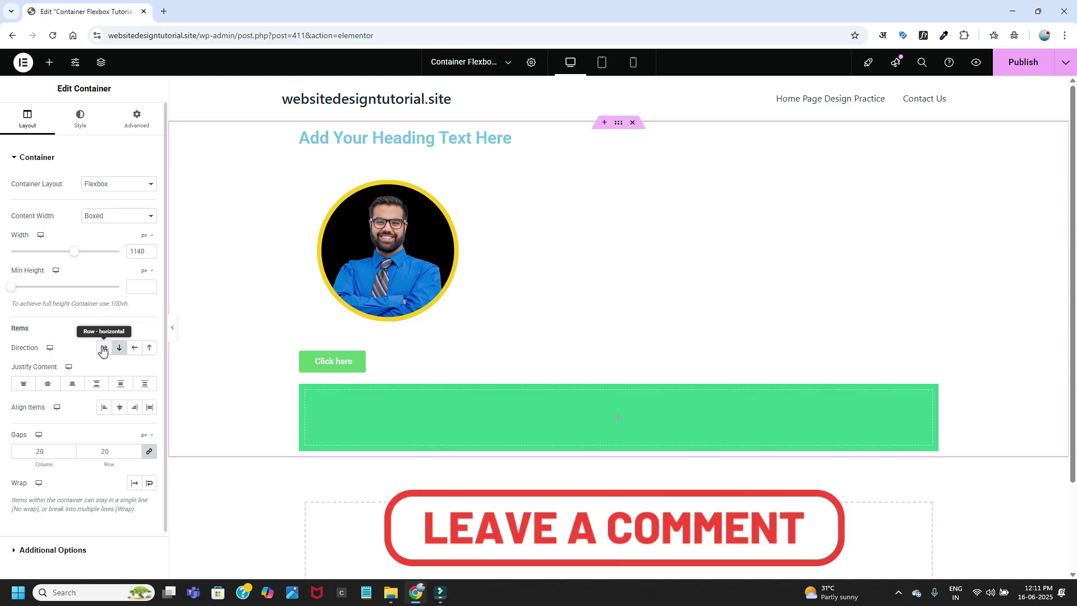
left_click(103, 348)
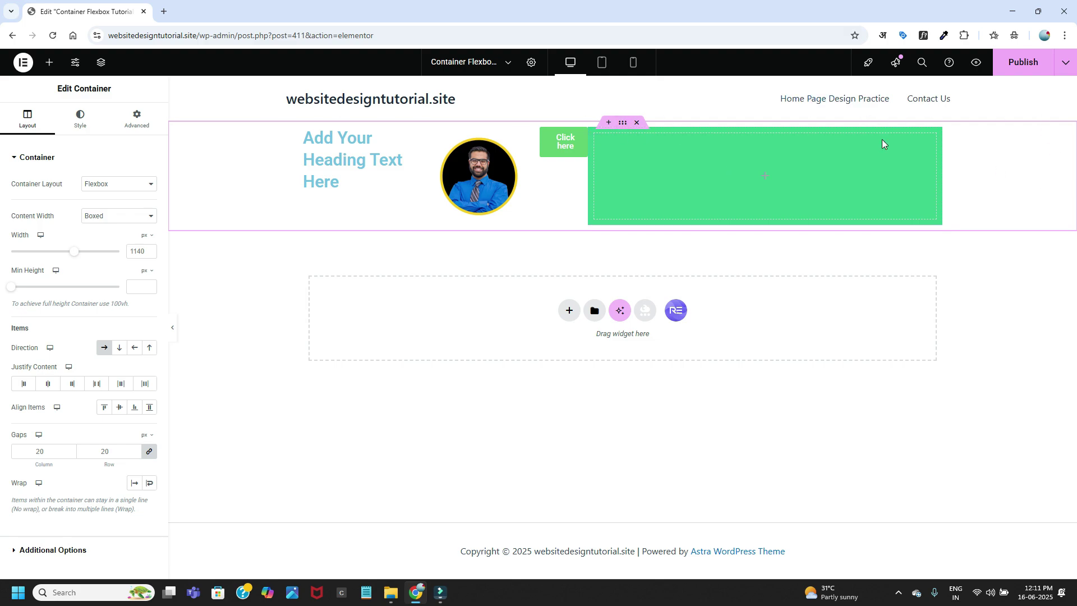
left_click(118, 349)
left_click(109, 349)
left_click(116, 348)
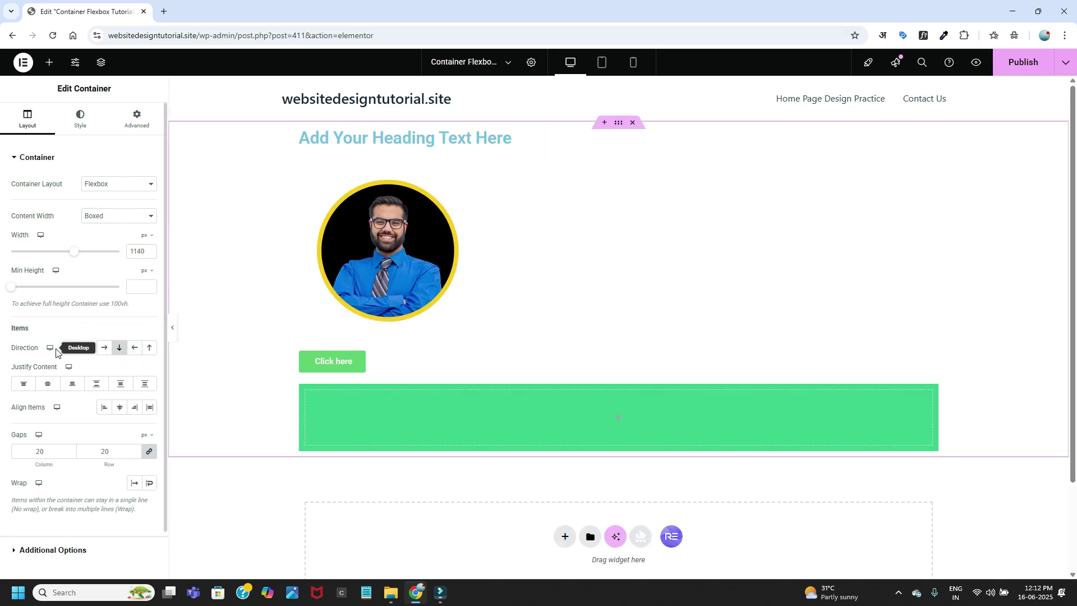
- Try the reversed row and reversed column directions on the parent container, and return it to the vertical column direction
left_click(138, 349)
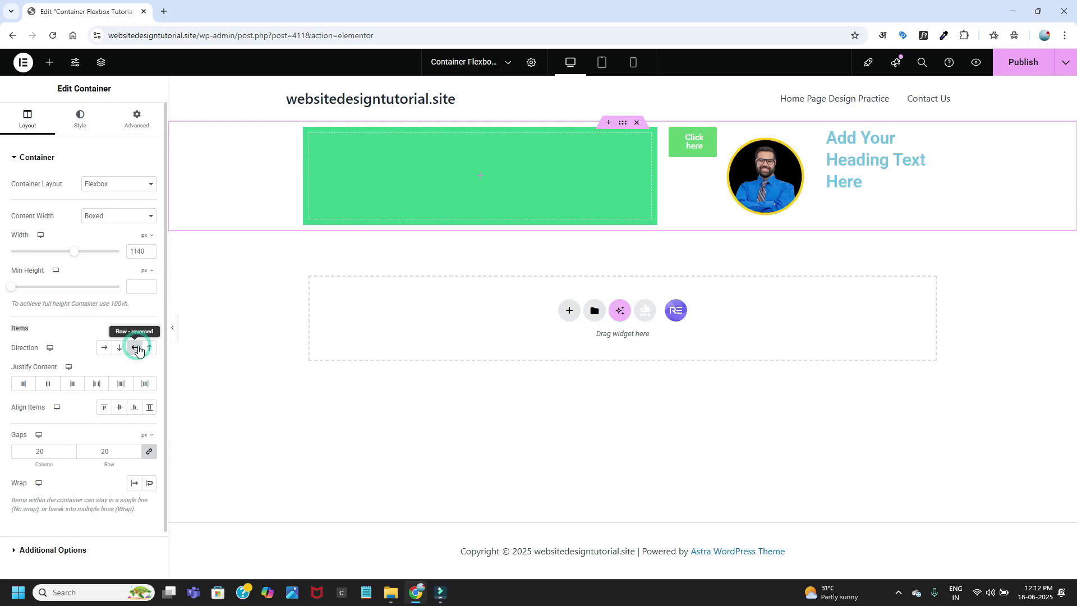
left_click(150, 349)
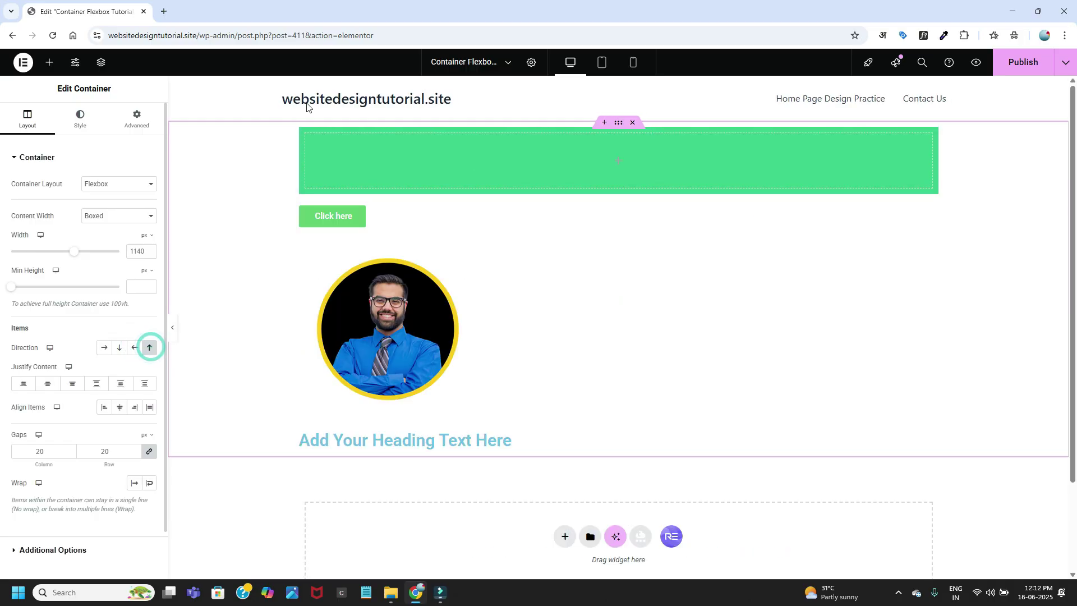
left_click(119, 347)
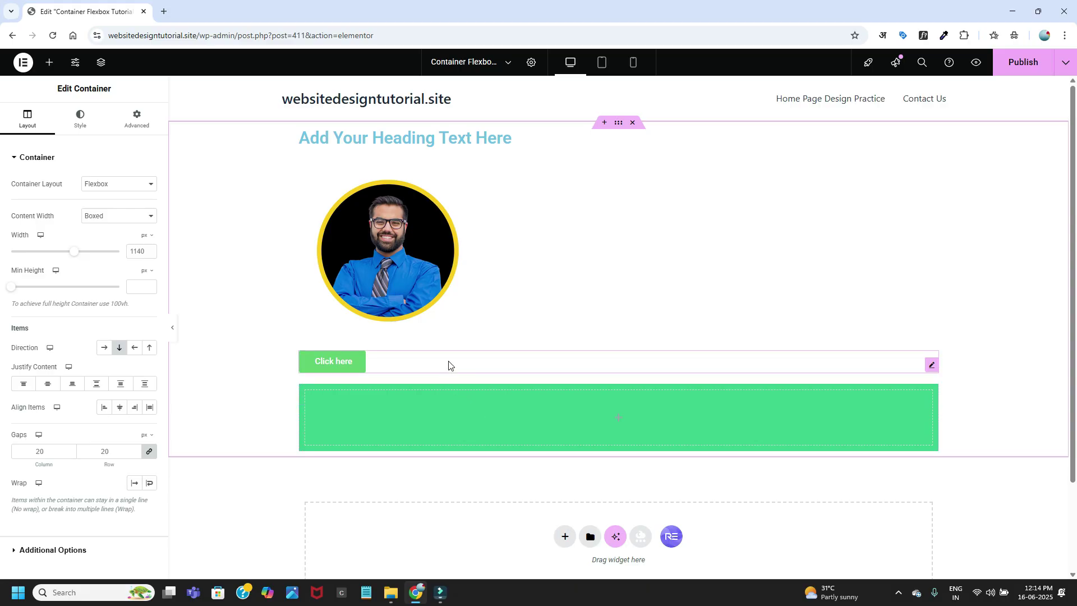
- Delete the green nested container and add a fresh container below the button in its place
right_click(321, 403)
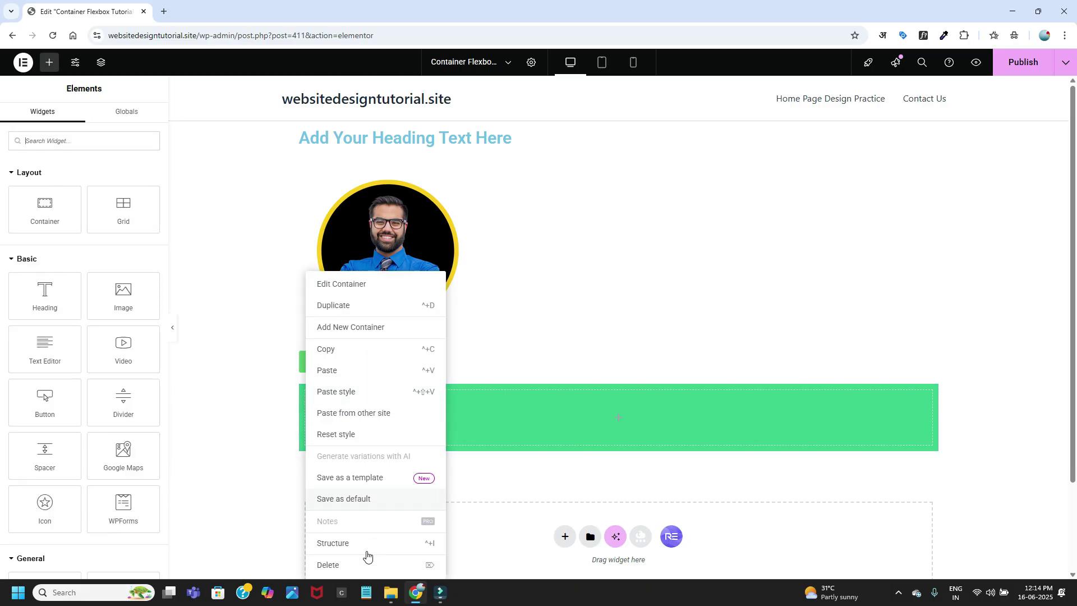
left_click(336, 565)
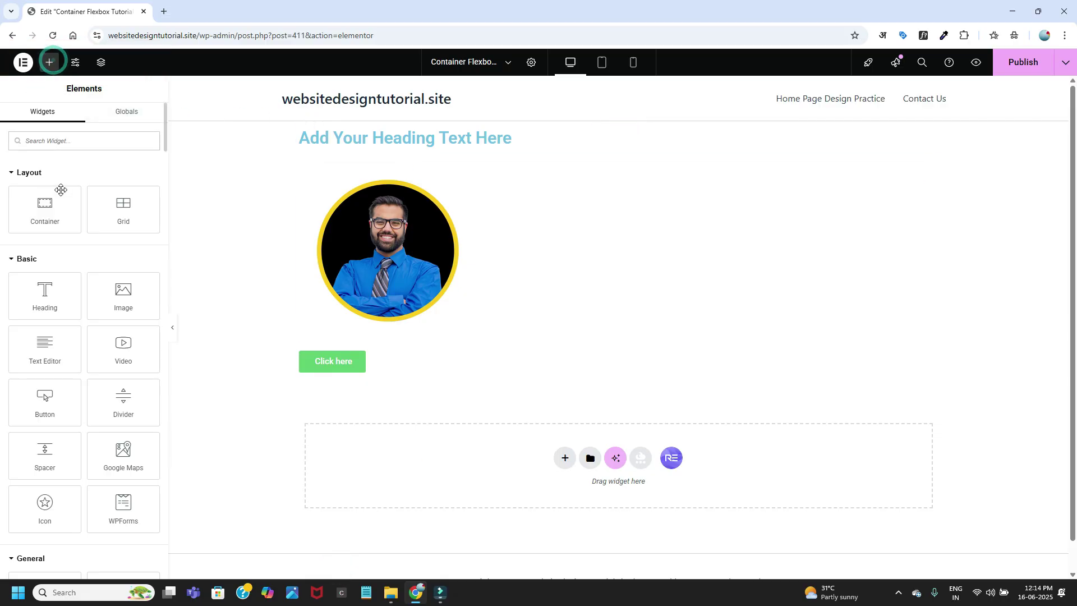
left_click_drag(51, 210, 654, 370)
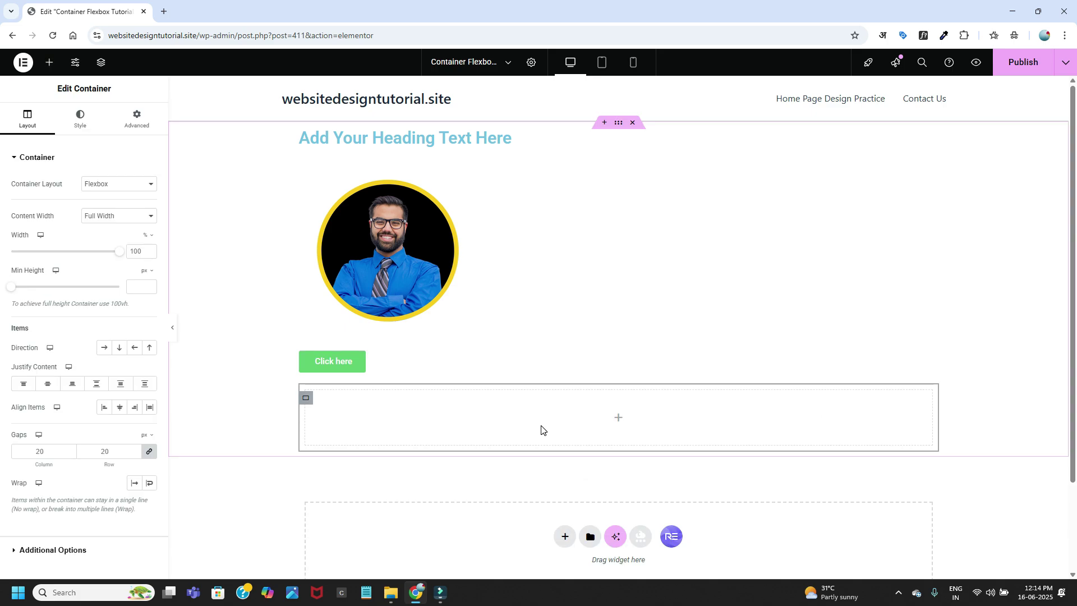
- Set the direction of the empty nested container below the button to horizontal row
left_click(313, 403)
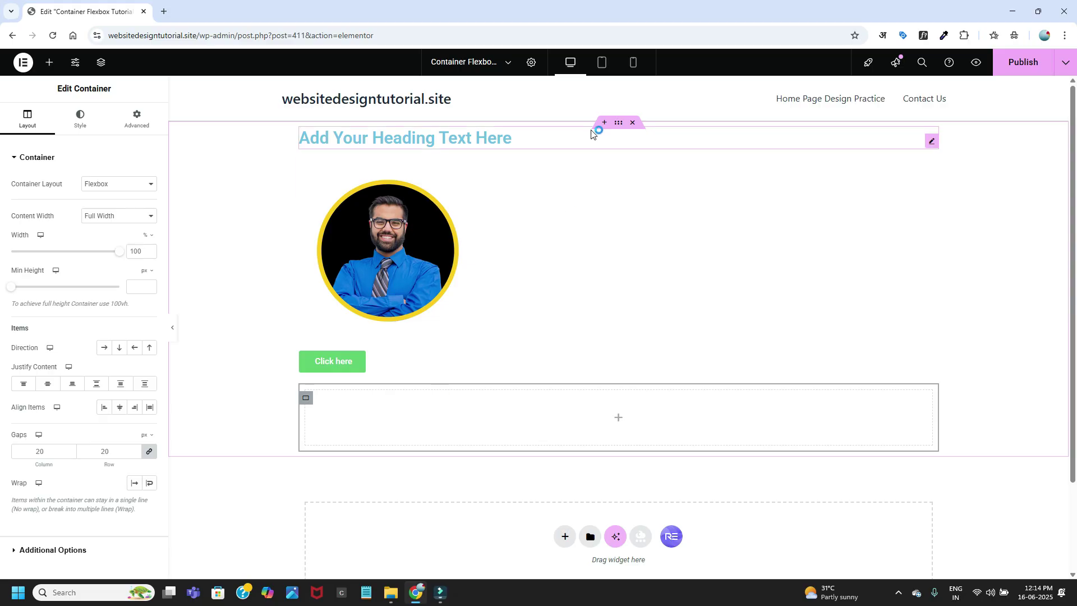
left_click(622, 128)
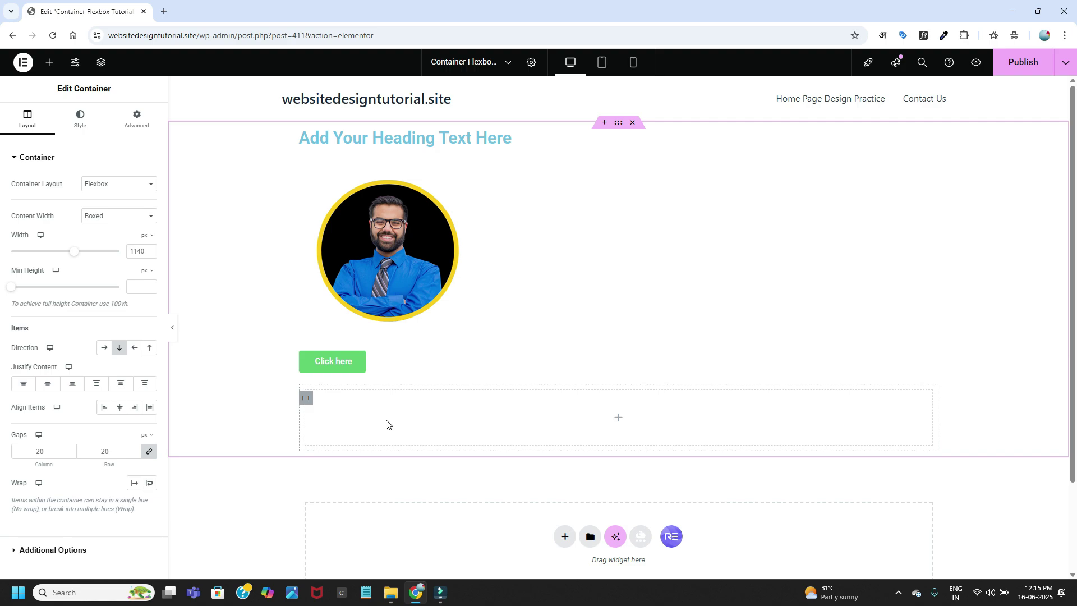
left_click(306, 398)
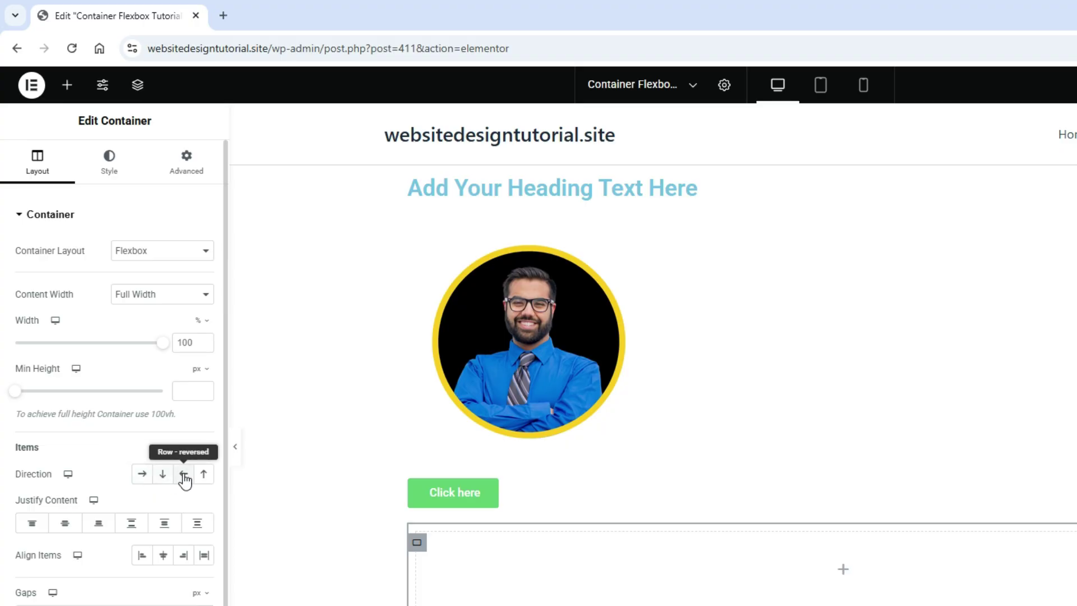
left_click(142, 475)
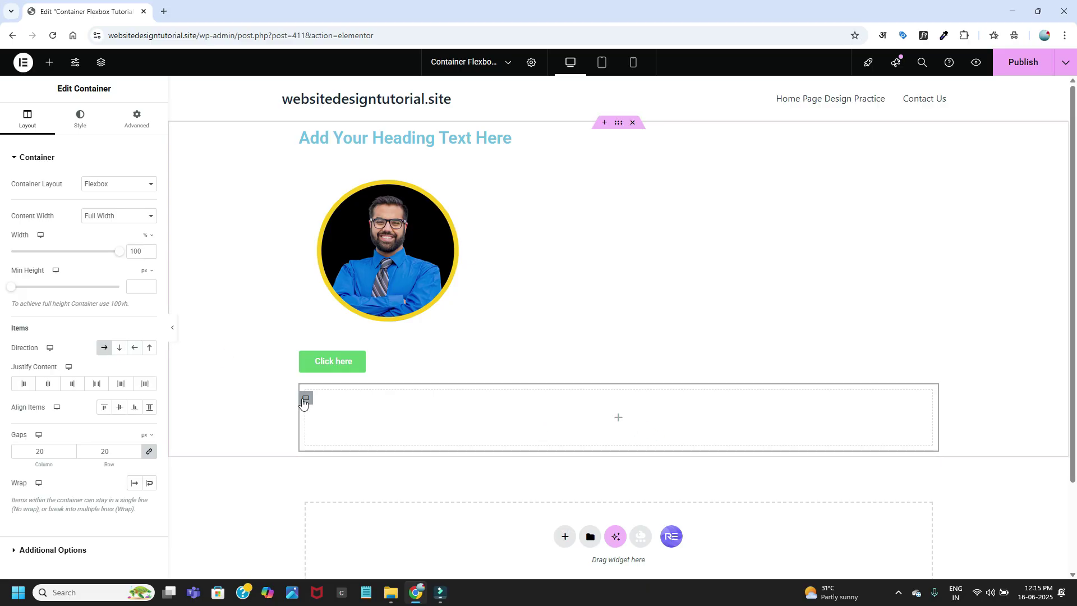
- Clear the direction of the empty nested container and compare its layout settings with those of the parent container
left_click(104, 348)
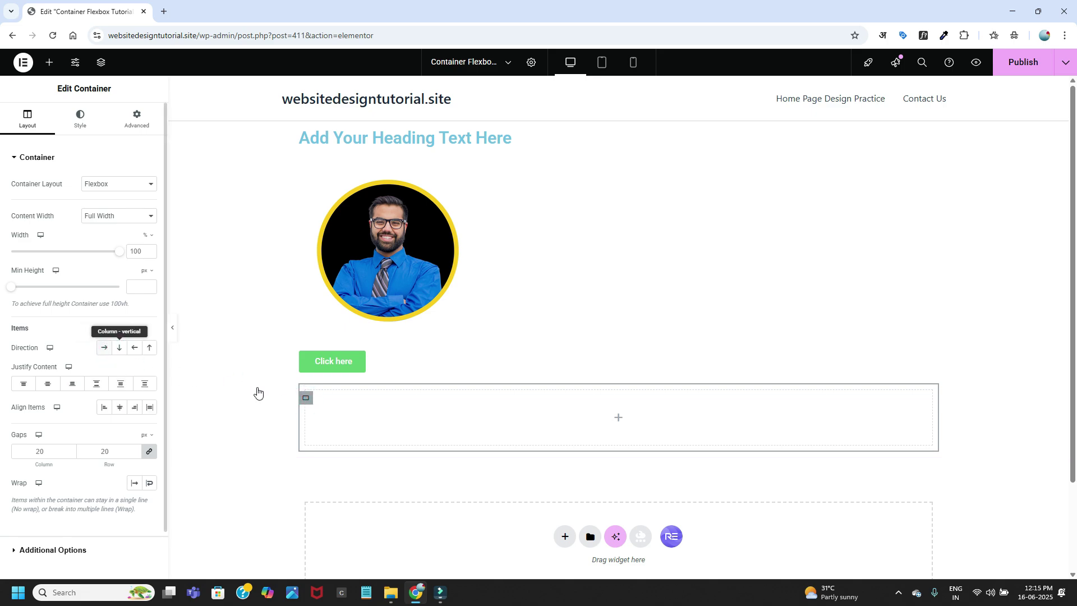
left_click(306, 400)
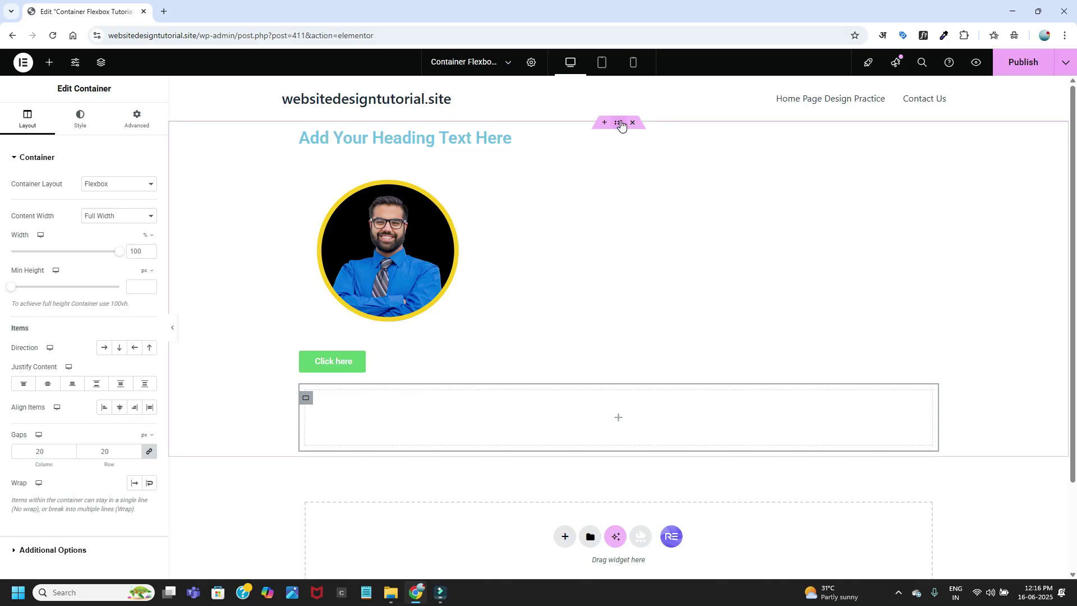
left_click(620, 123)
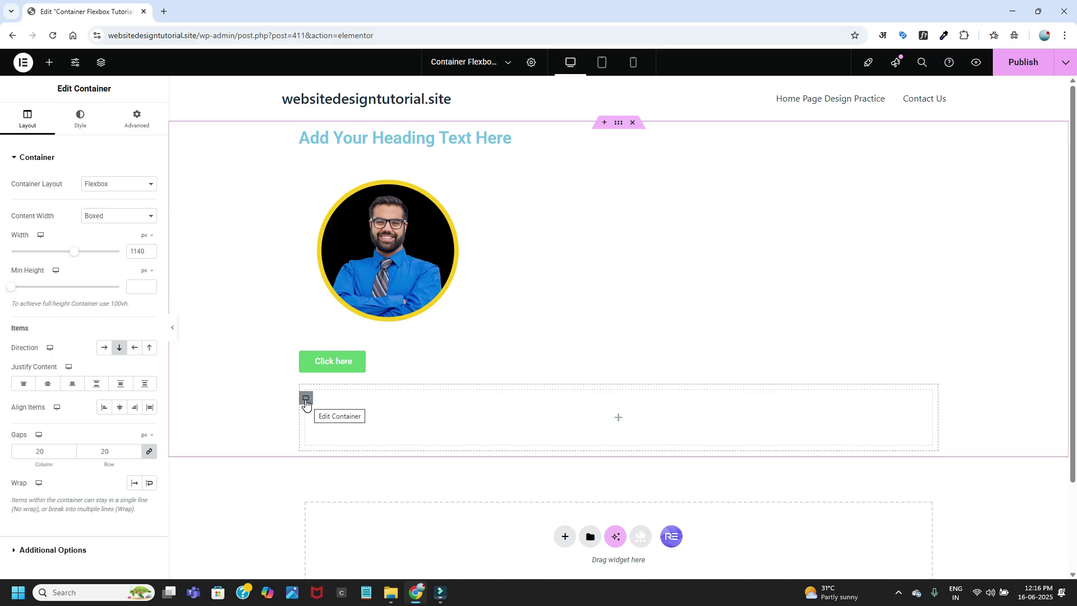
left_click(305, 400)
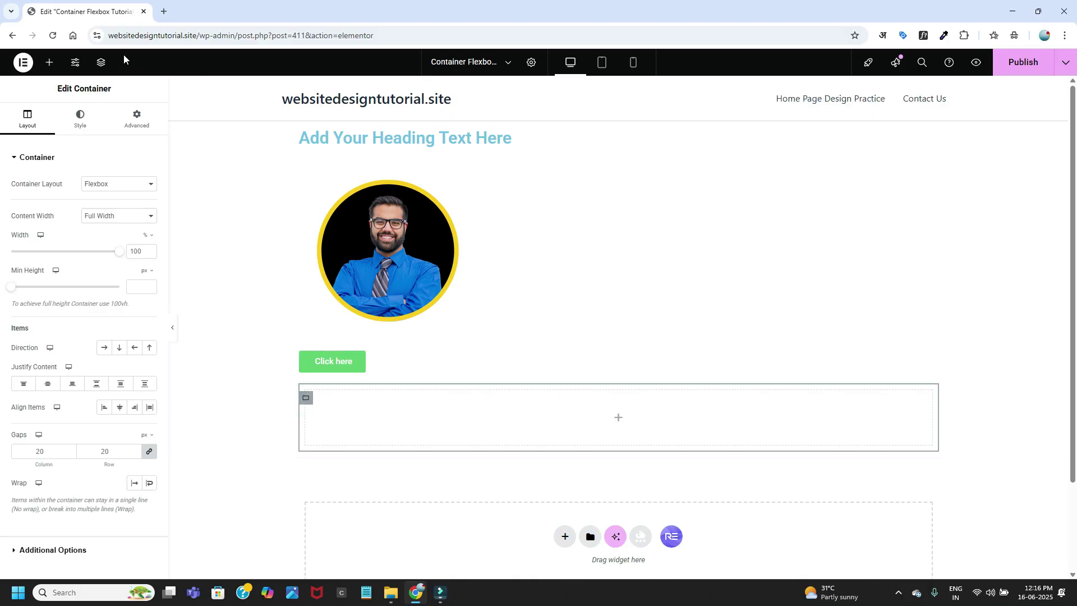
- Add a heading widget and an image widget beside it inside the empty nested container
left_click(49, 62)
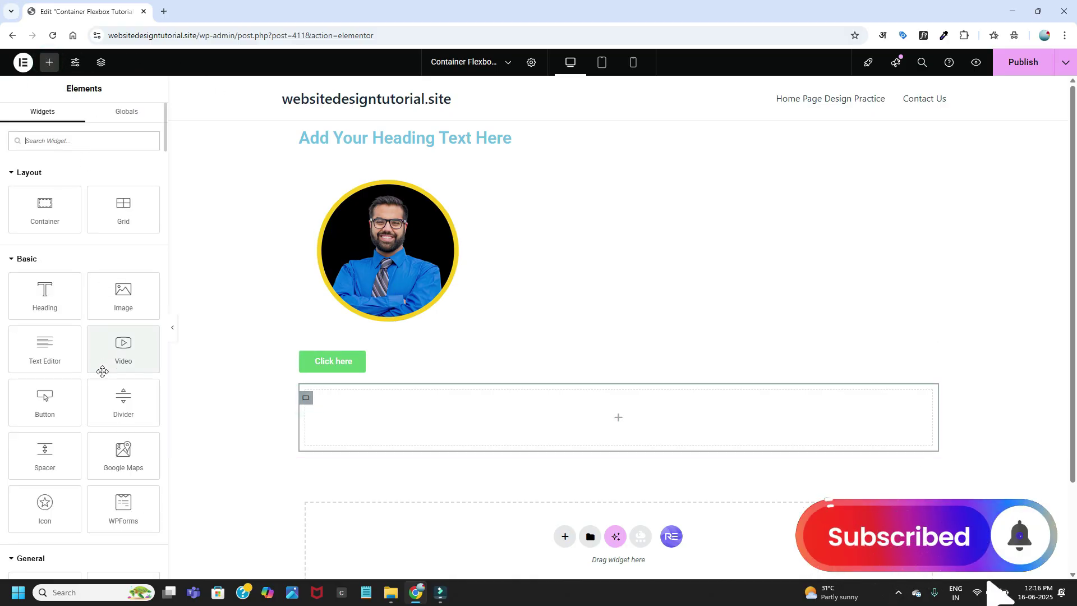
left_click_drag(47, 289, 393, 410)
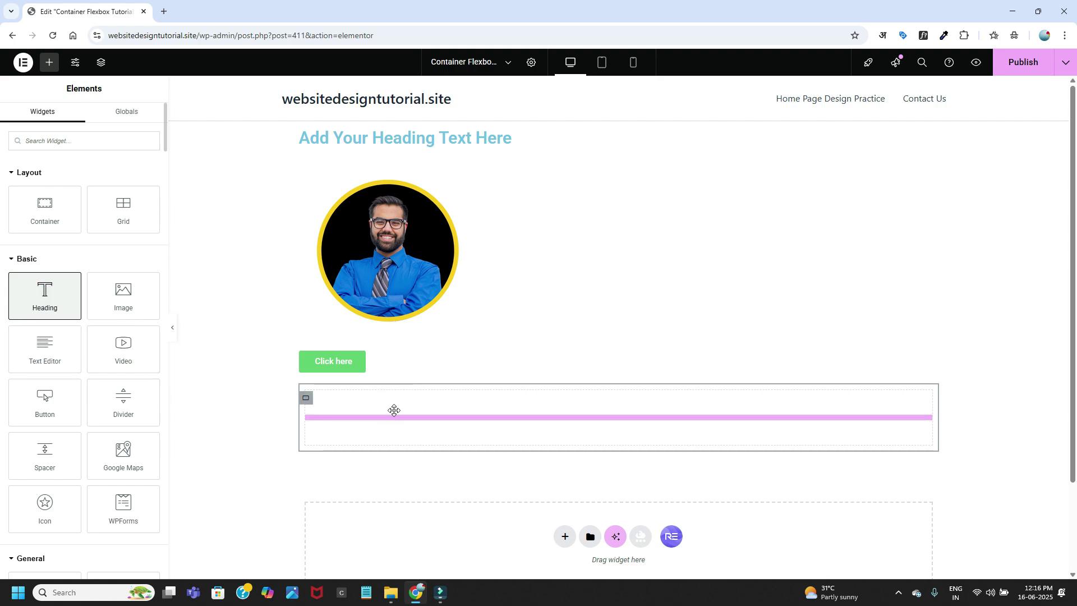
left_click(50, 63)
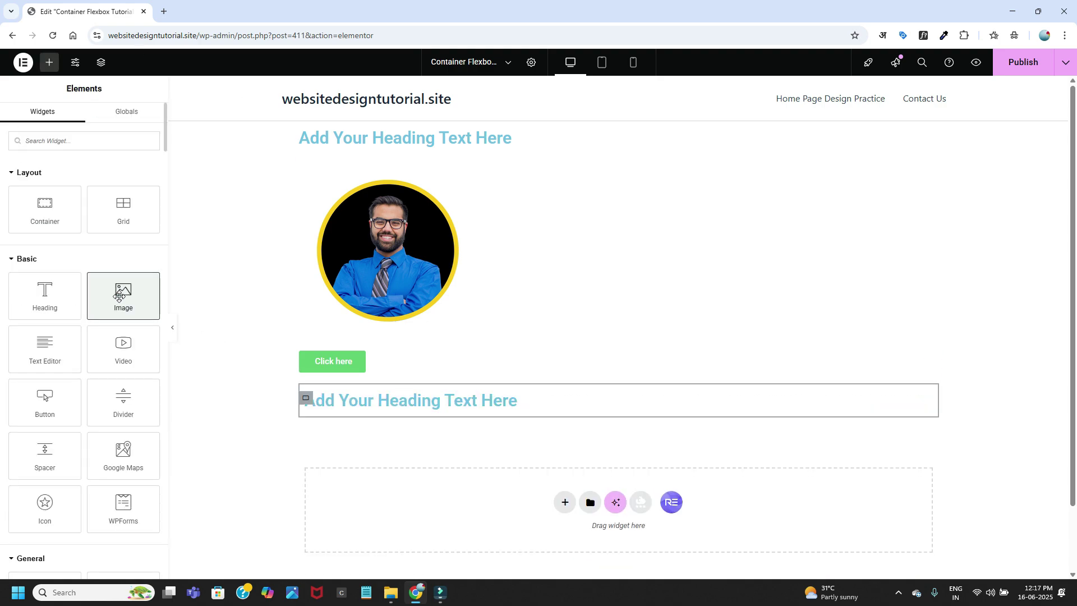
left_click_drag(116, 296, 515, 405)
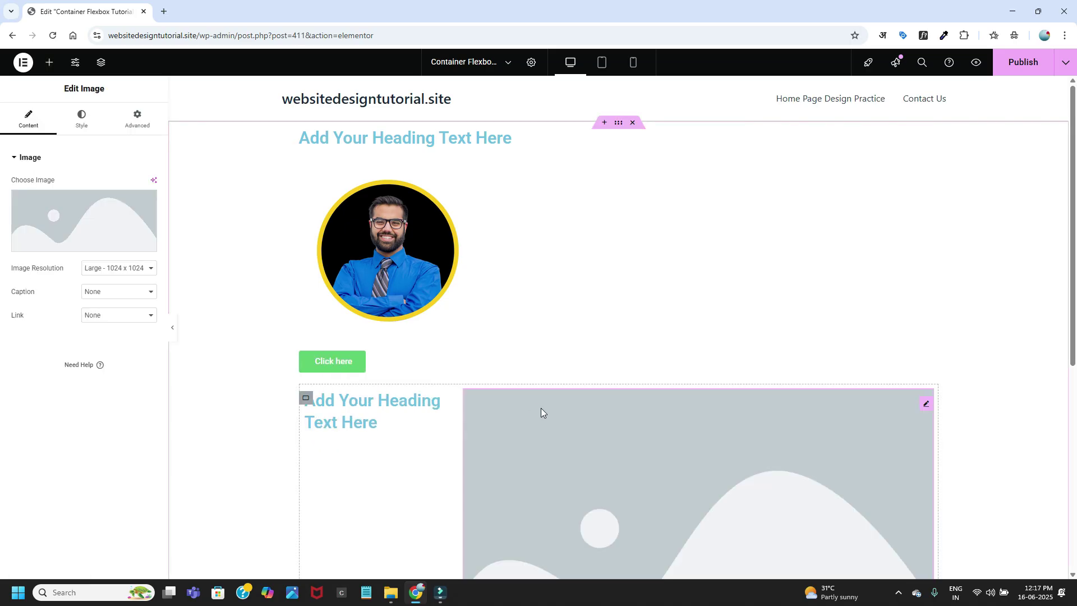
- Use the yellow-ringed portrait from the media library for the new image, and add a button after it in the nested container
left_click(98, 228)
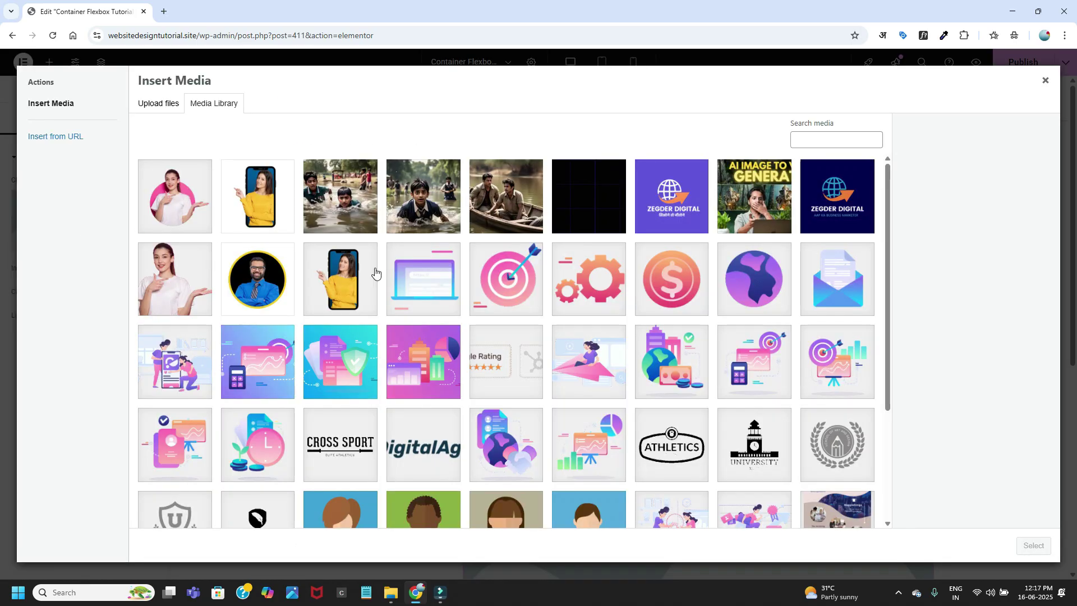
left_click(263, 278)
left_click(1033, 545)
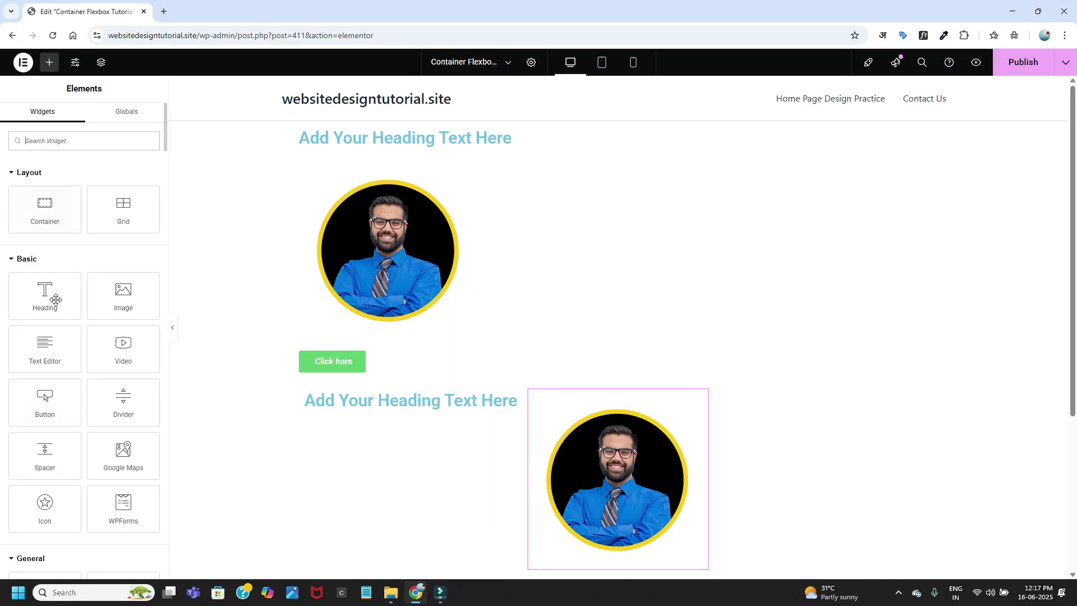
left_click_drag(42, 396, 676, 422)
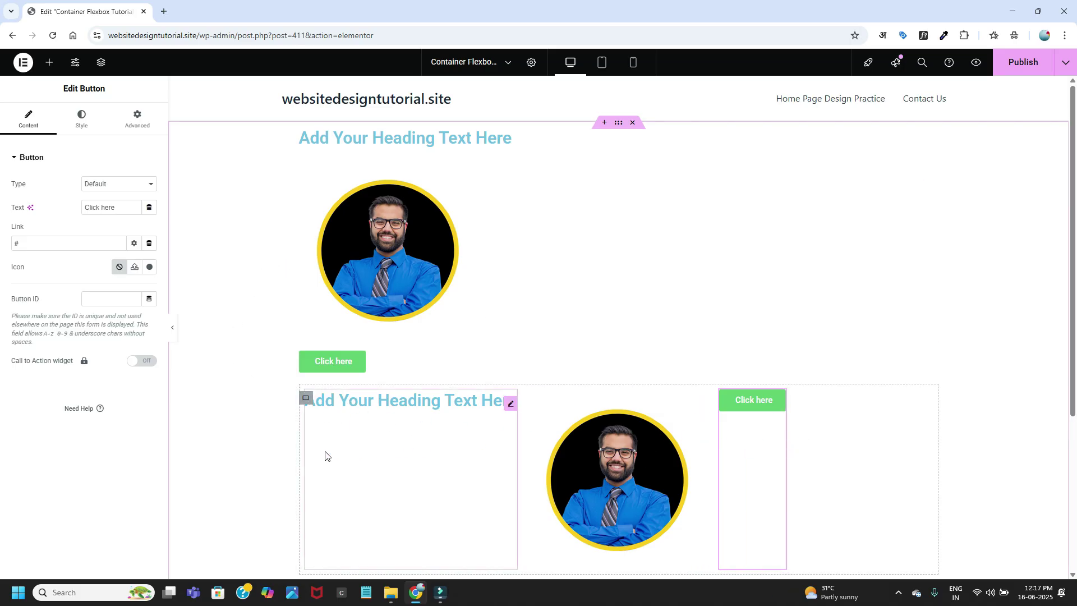
scroll(852, 418, "down", 1)
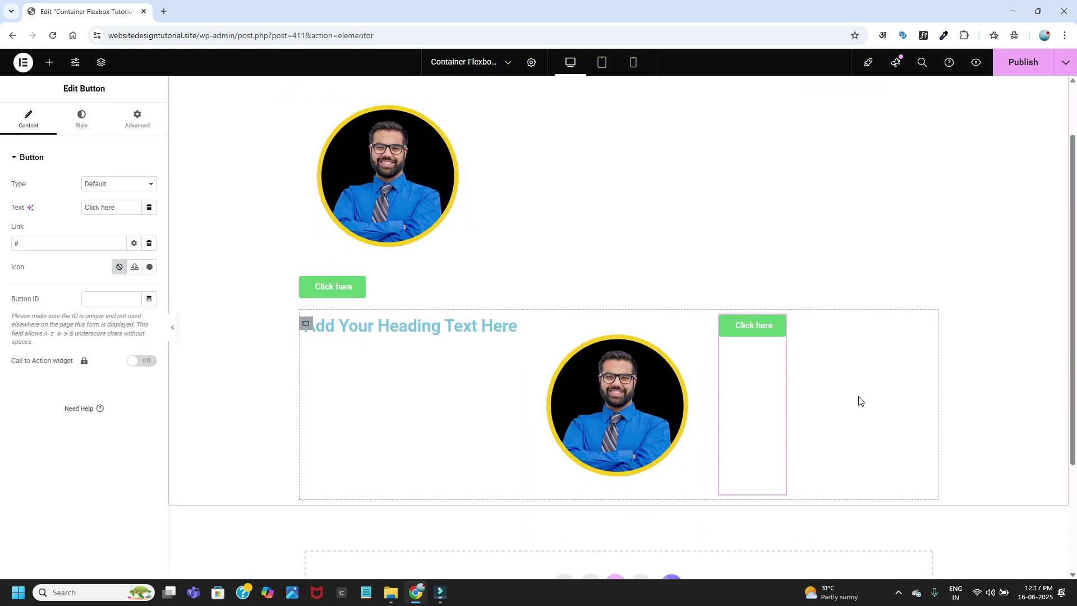
- Try the vertical column direction on the nested container, and return it to the horizontal row direction
left_click(305, 324)
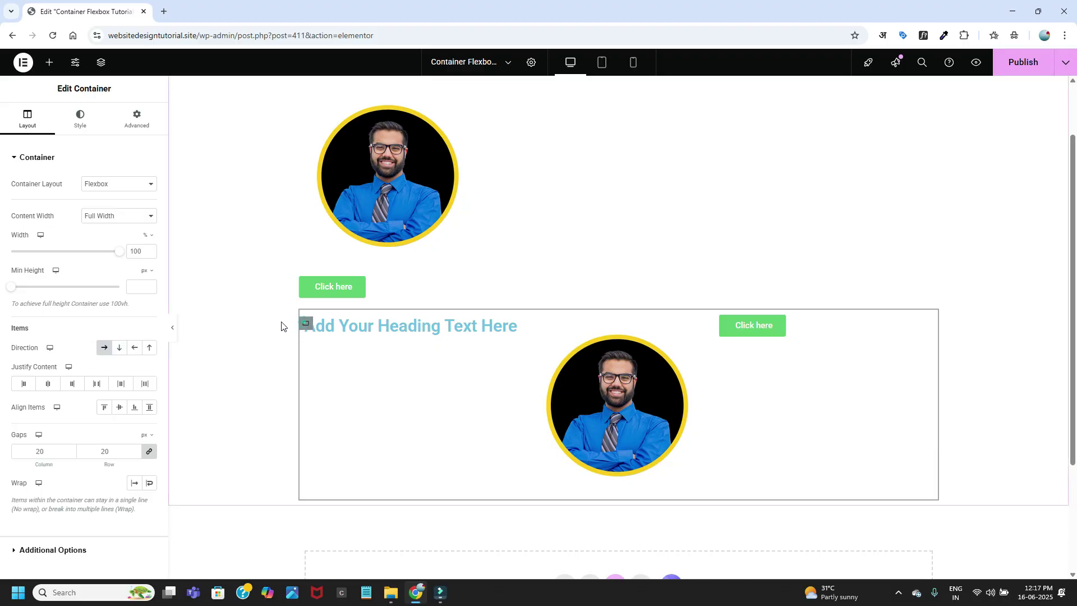
left_click(119, 348)
scroll(482, 359, "down", 1)
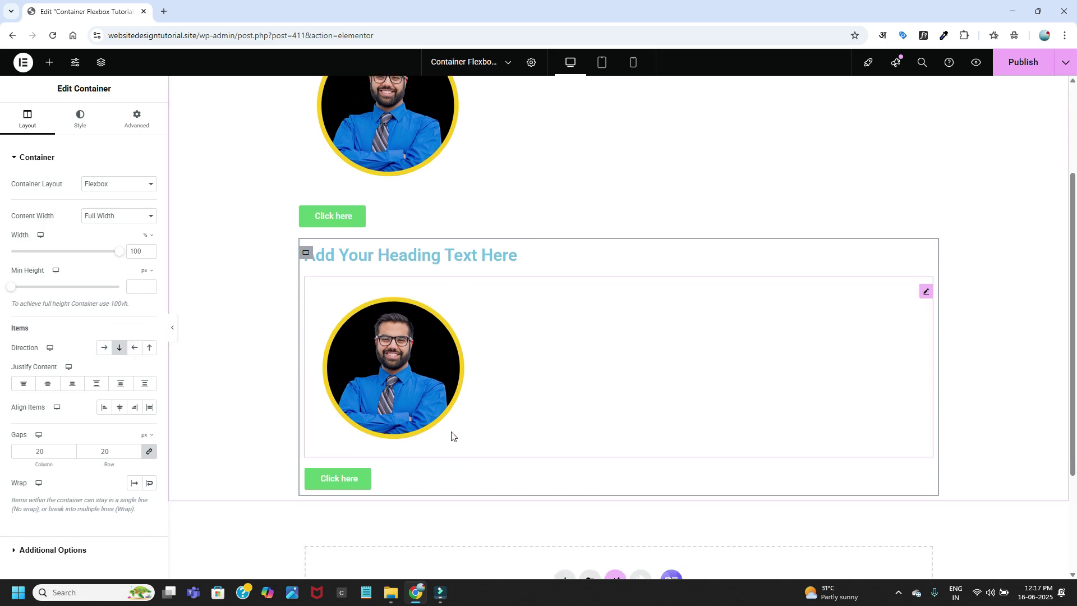
scroll(448, 434, "up", 2)
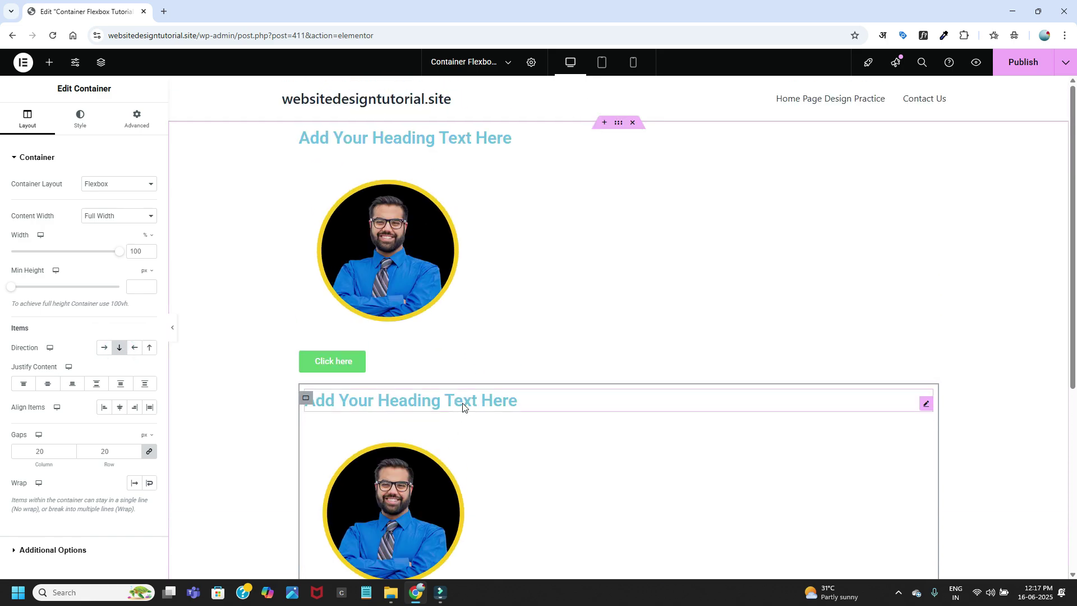
scroll(616, 118, "down", 1)
left_click(105, 348)
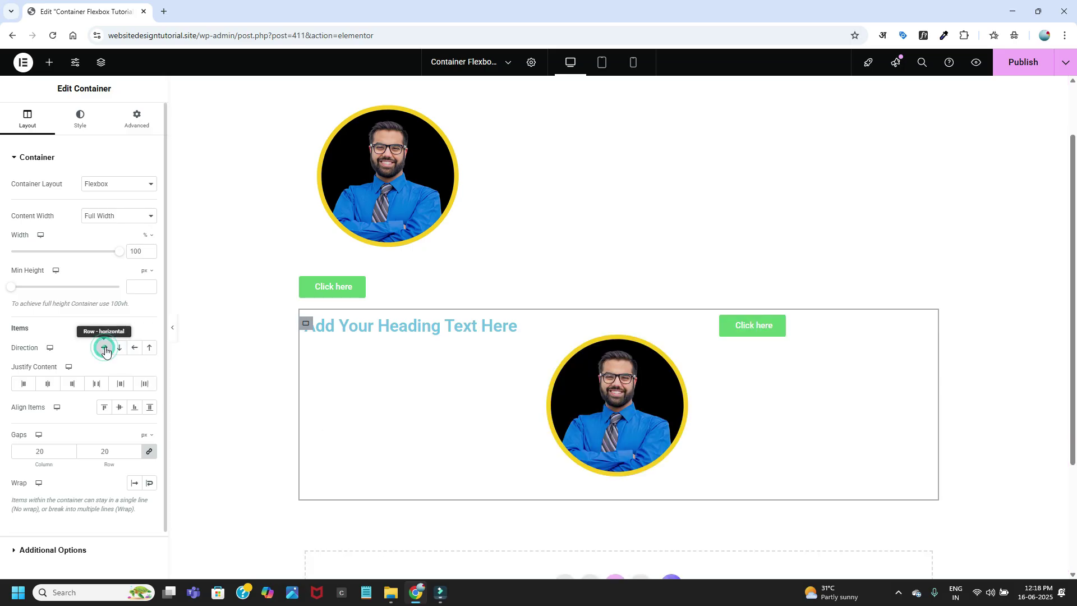
scroll(561, 331, "up", 1)
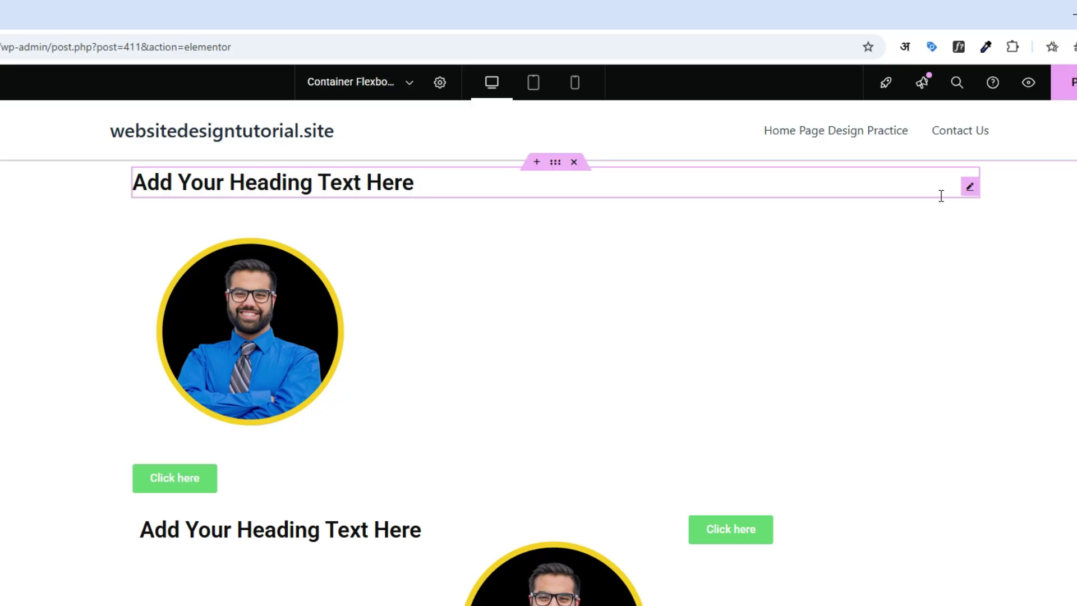
- Reorder the parent container's widgets by moving the heading below the button and the button above the portrait
left_click(969, 188)
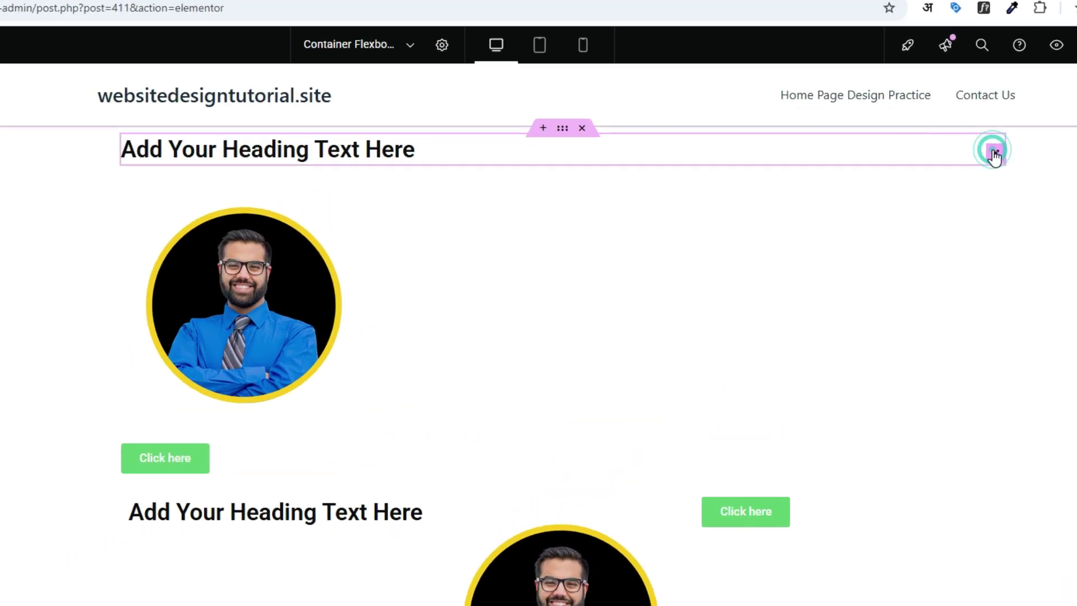
left_click_drag(994, 157, 872, 401)
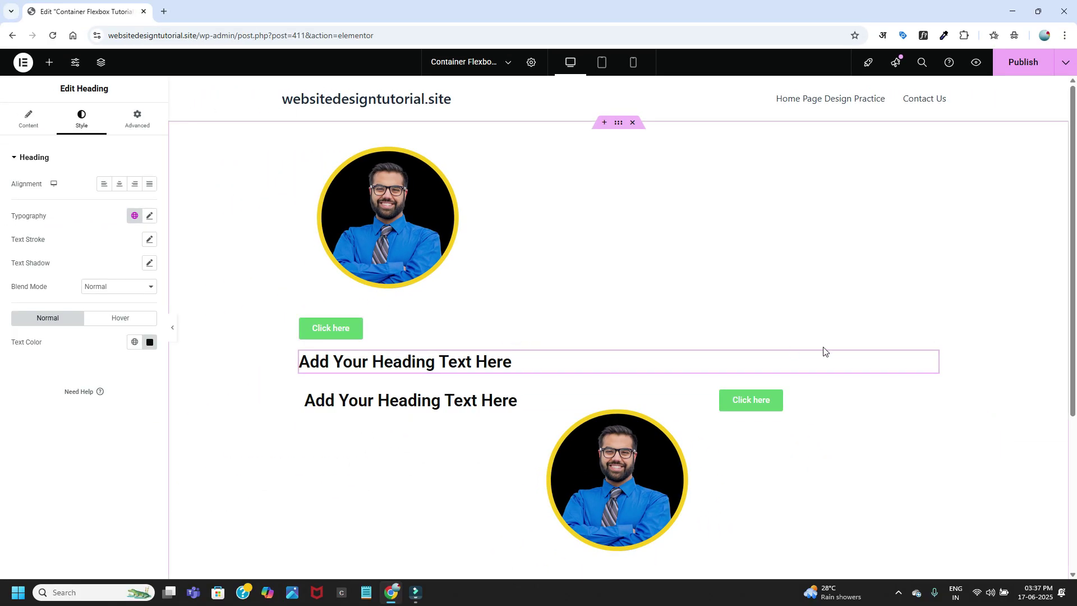
left_click(931, 334)
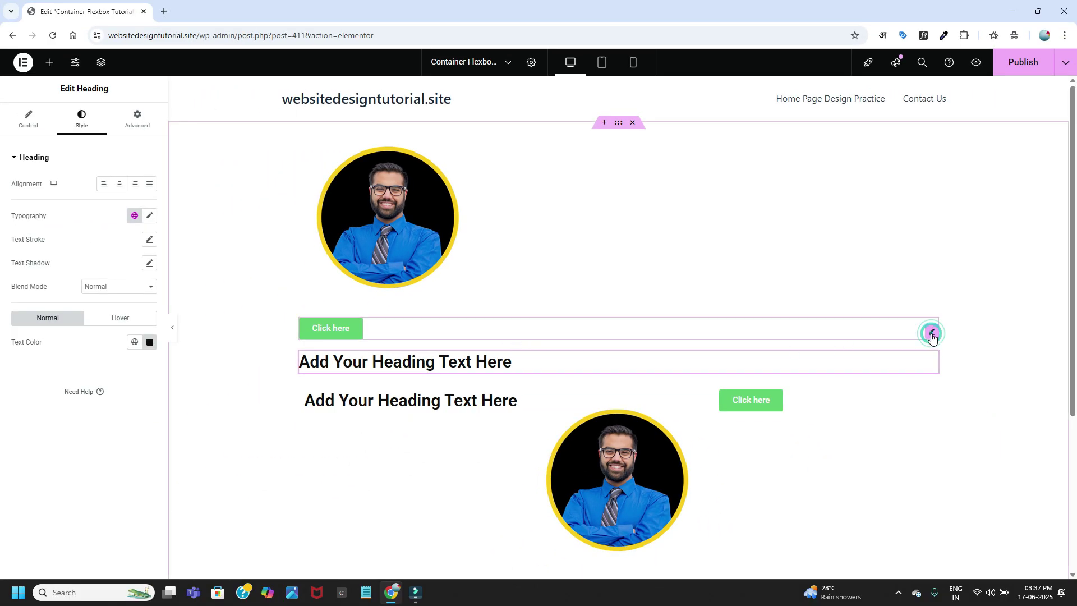
left_click_drag(931, 335, 903, 150)
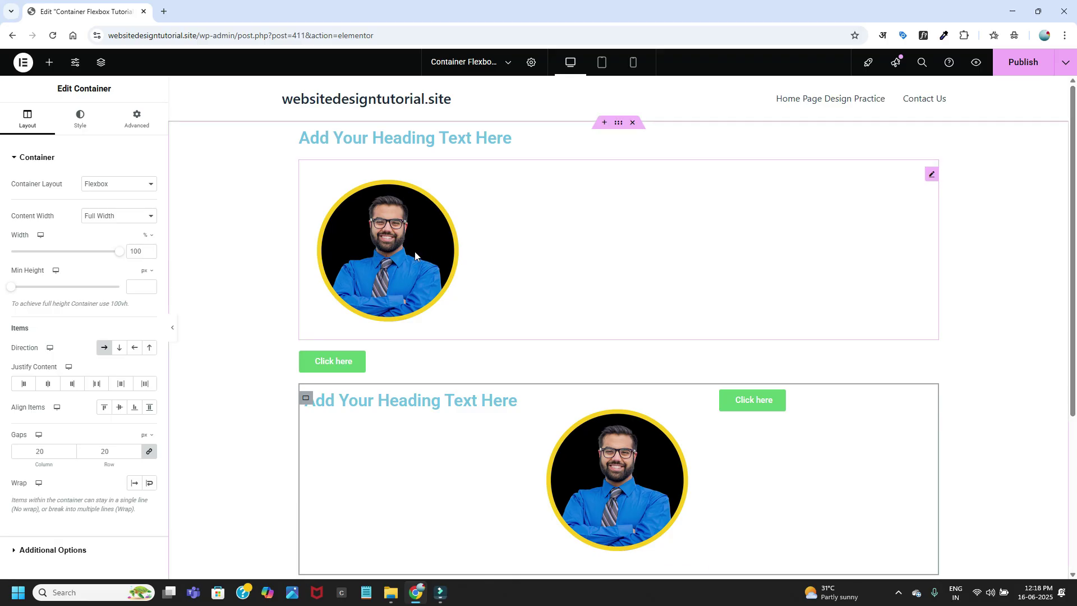
scroll(581, 433, "down", 4)
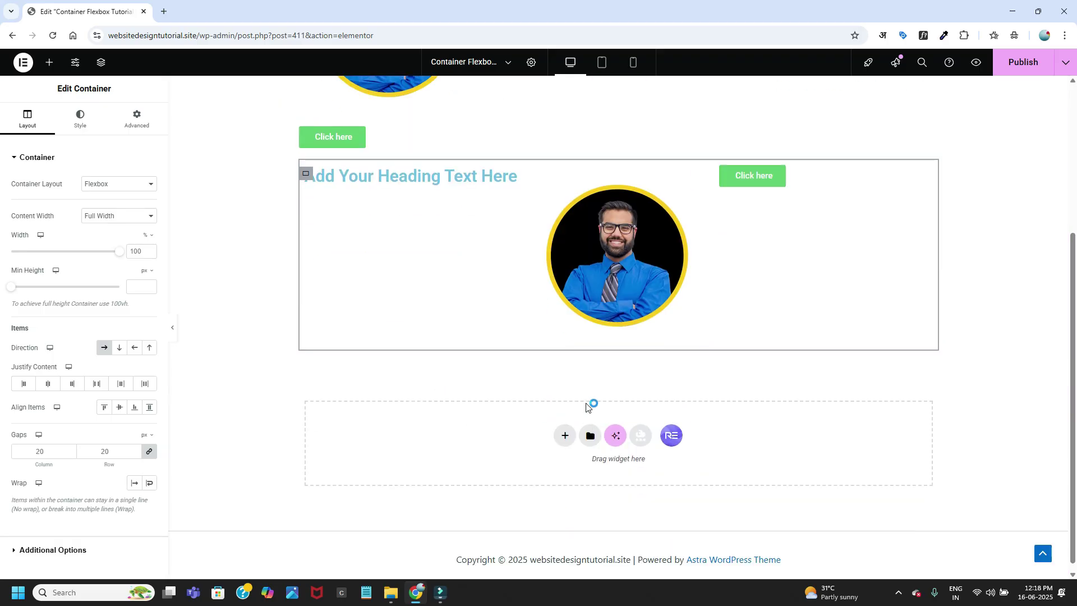
scroll(644, 288, "up", 4)
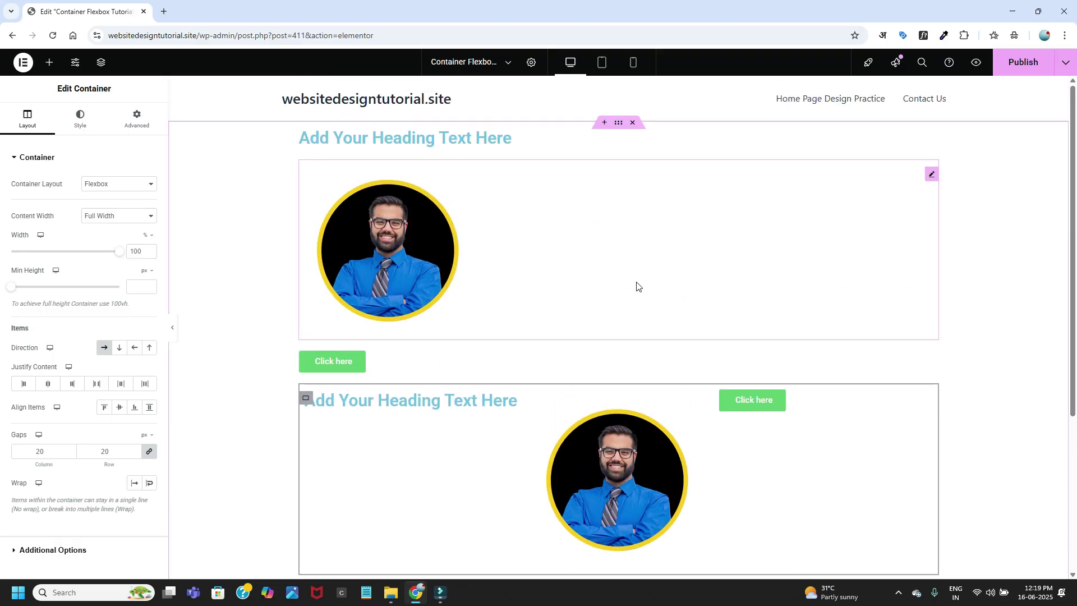
scroll(611, 405, "down", 1)
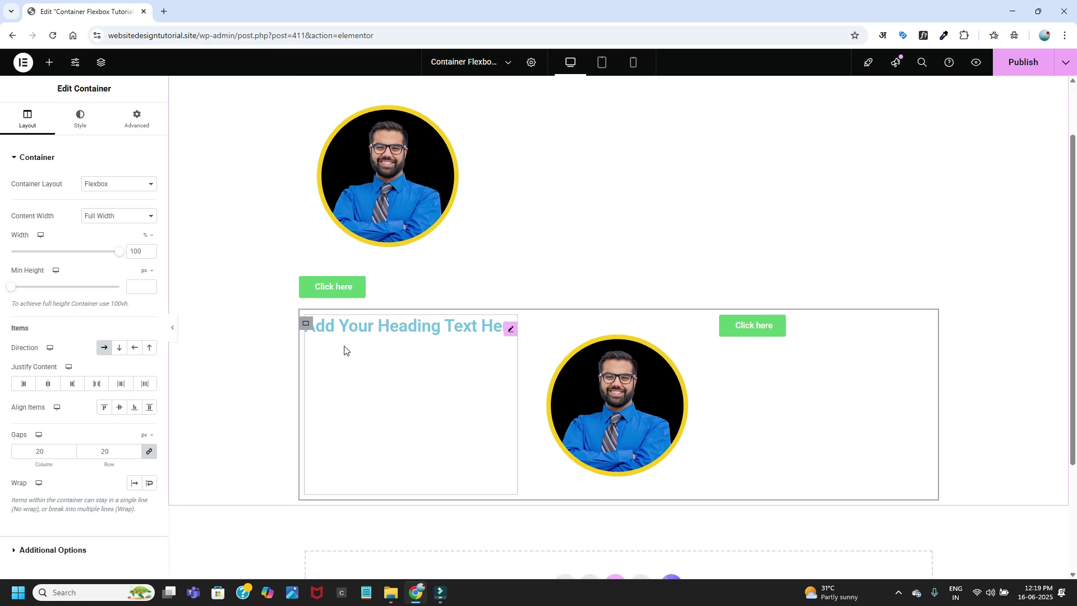
scroll(609, 354, "up", 1)
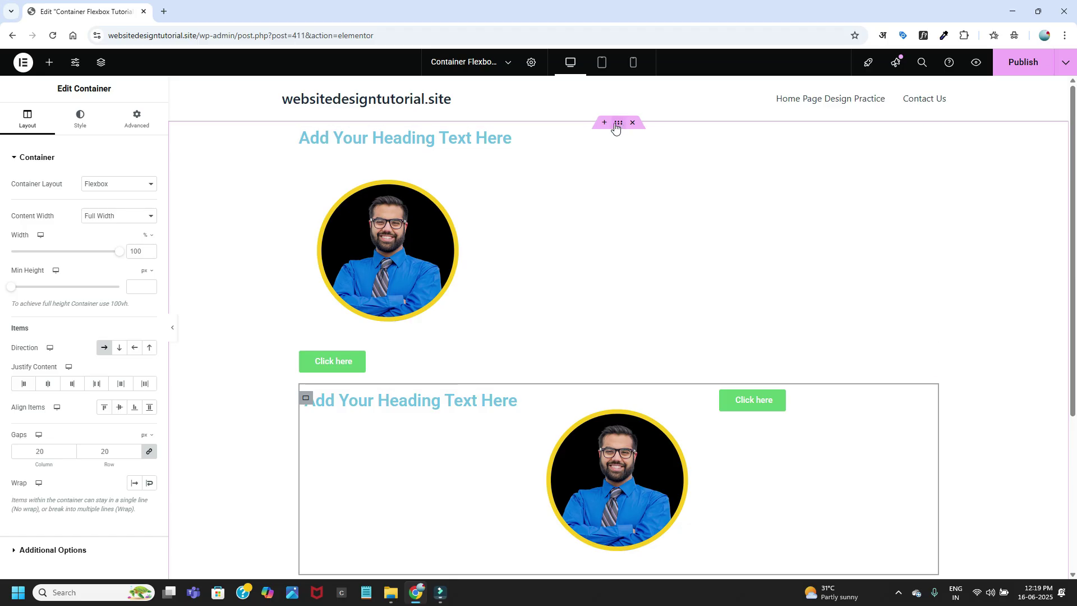
- Give the parent container a classic background in red #CF3737
left_click(80, 118)
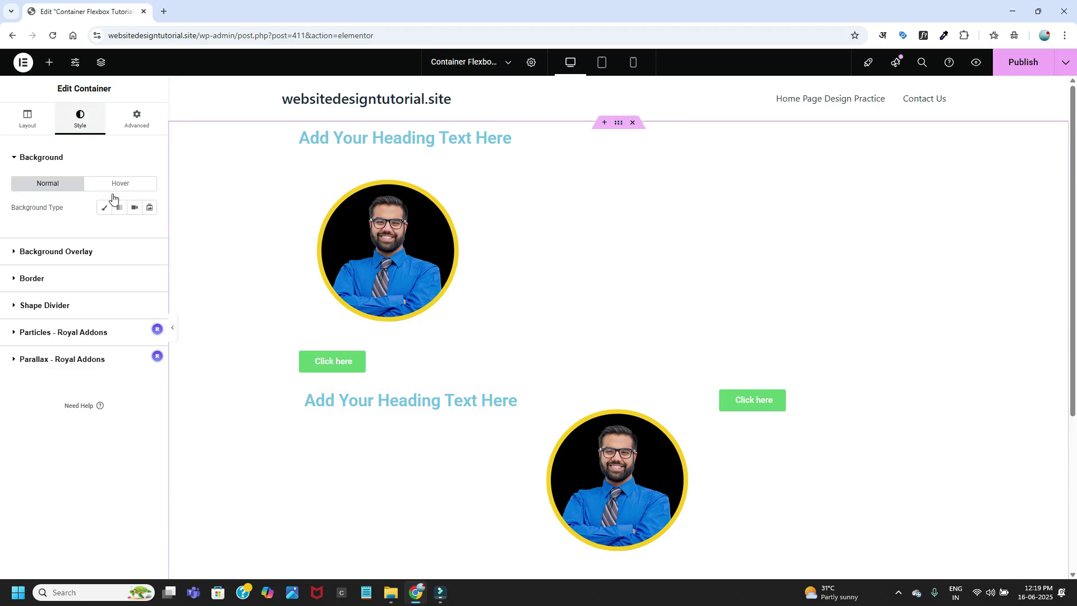
left_click(105, 208)
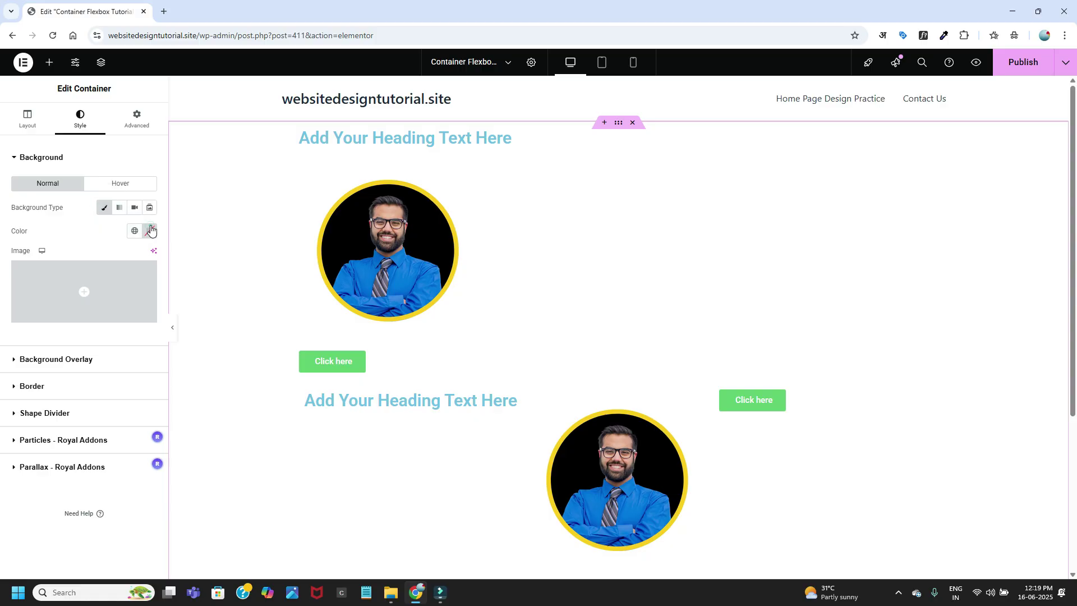
left_click(151, 231)
left_click(189, 289)
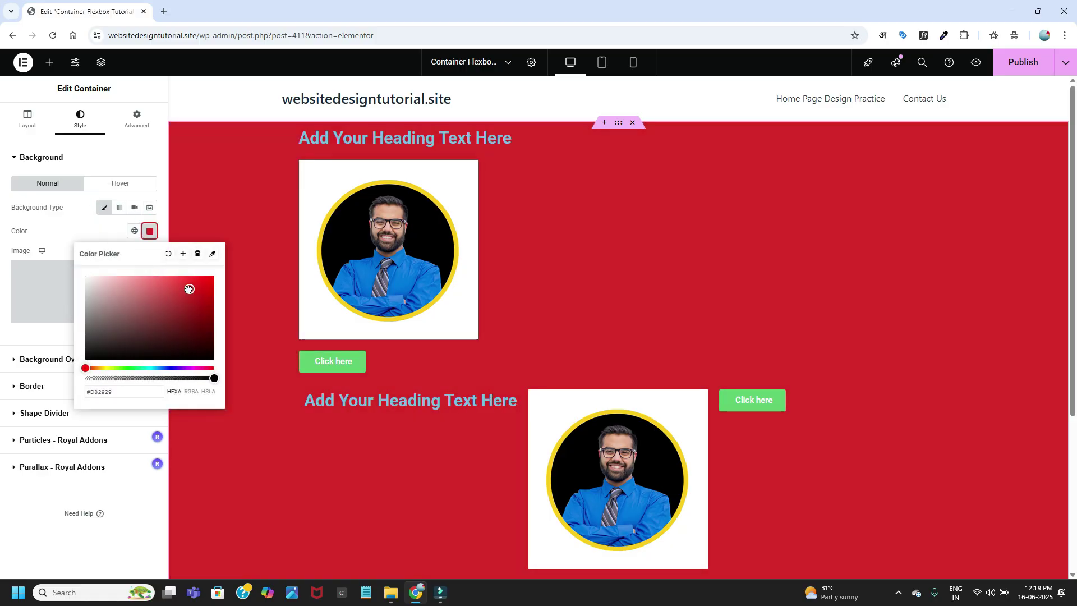
mouse_move(189, 289)
left_mouse_down()
mouse_move(161, 286)
mouse_move(179, 292)
left_mouse_up()
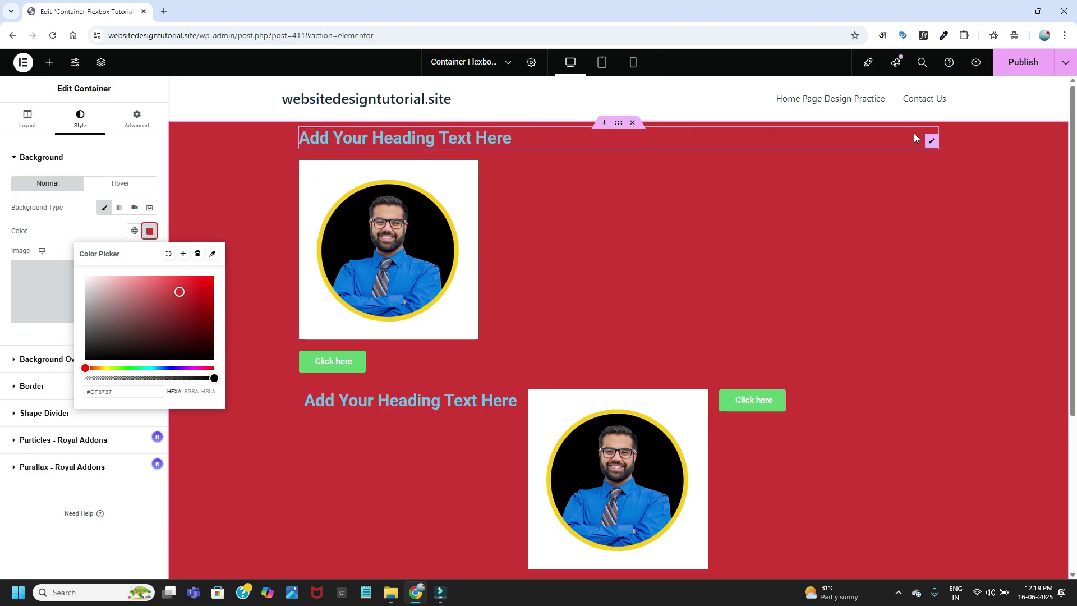
- Set the top heading's text color to near-black #080808, and make the nested container's heading black as well
left_click(816, 140)
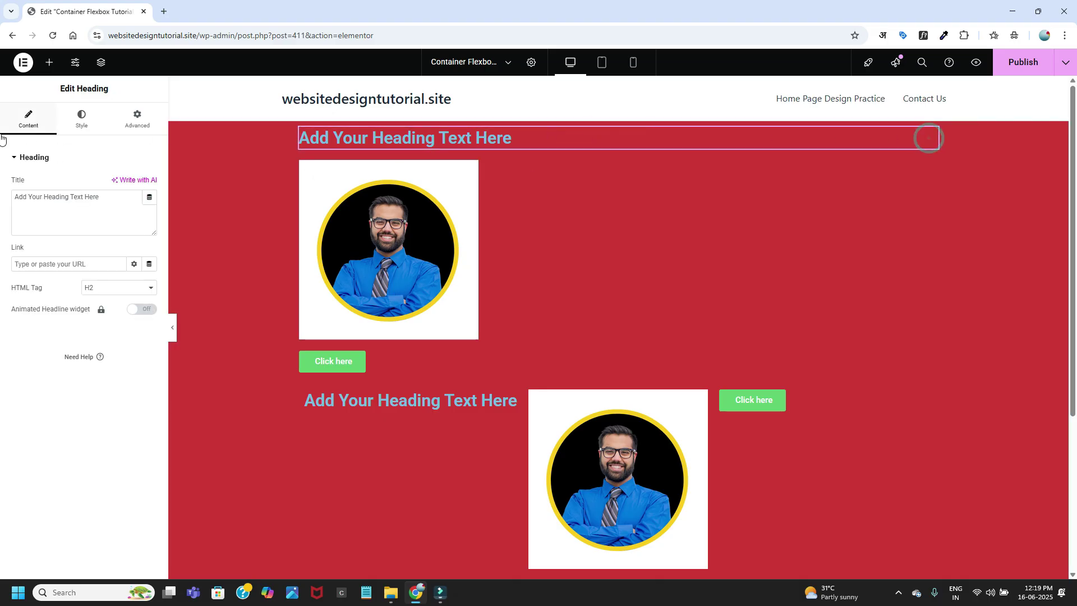
left_click(80, 118)
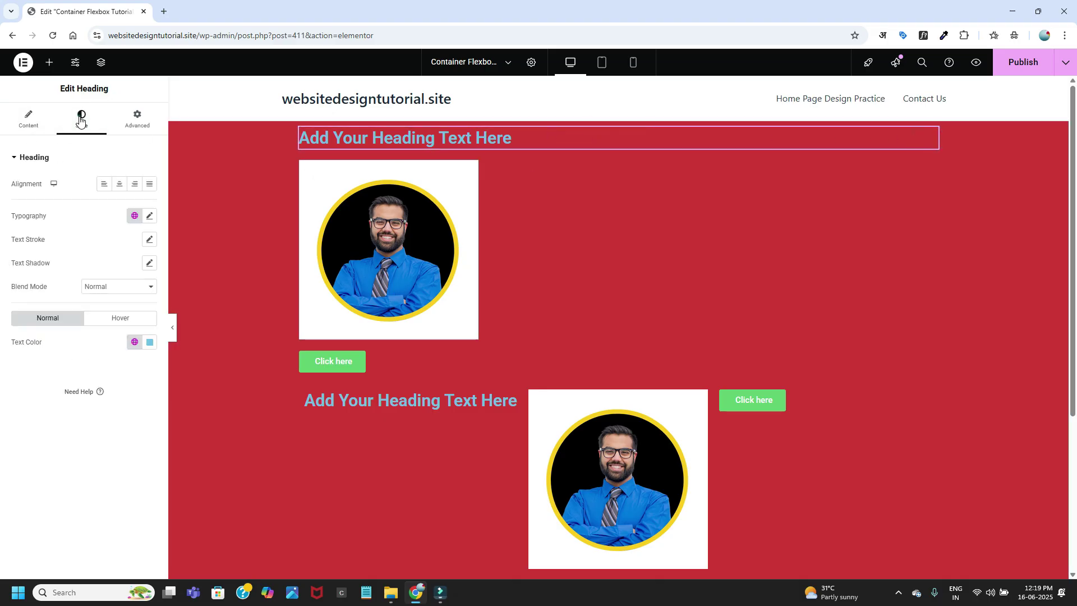
left_click(149, 342)
left_click(94, 468)
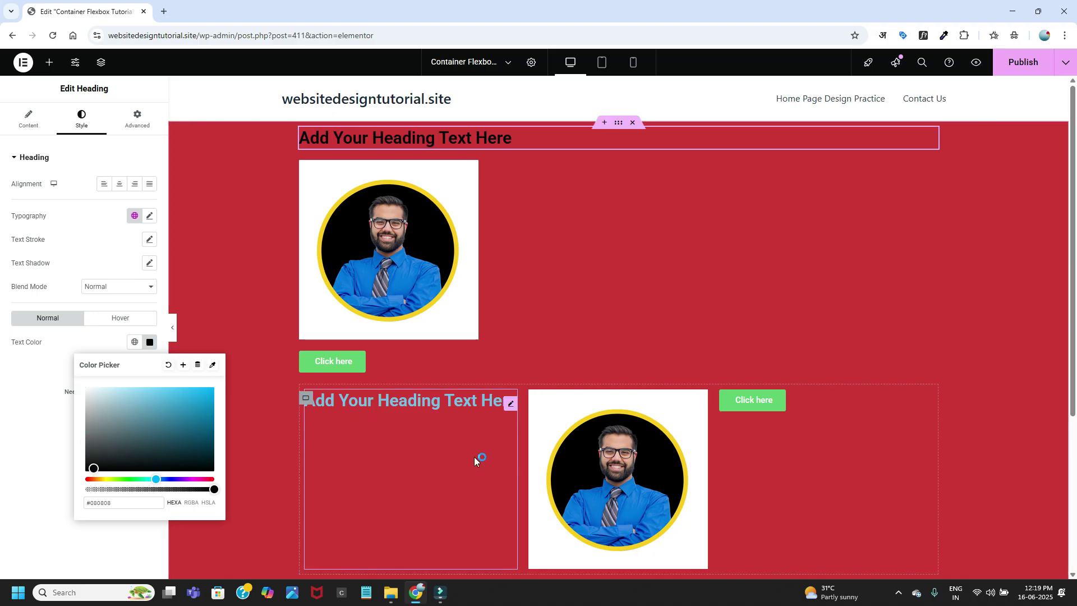
left_click(512, 406)
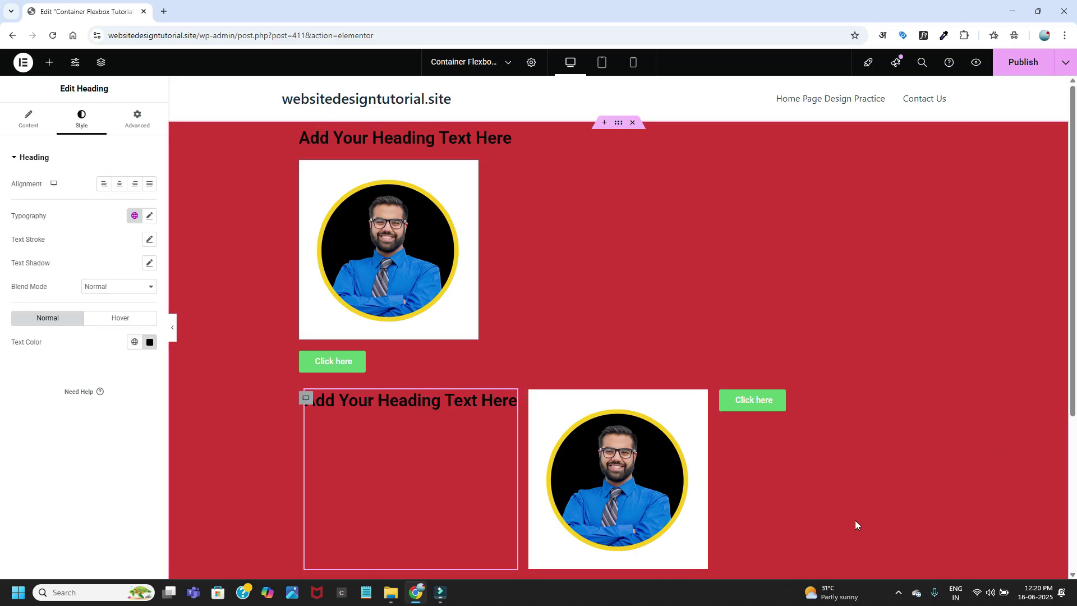
- Give the nested container a classic background in blue so it stands out from the red parent container
scroll(701, 370, "down", 1)
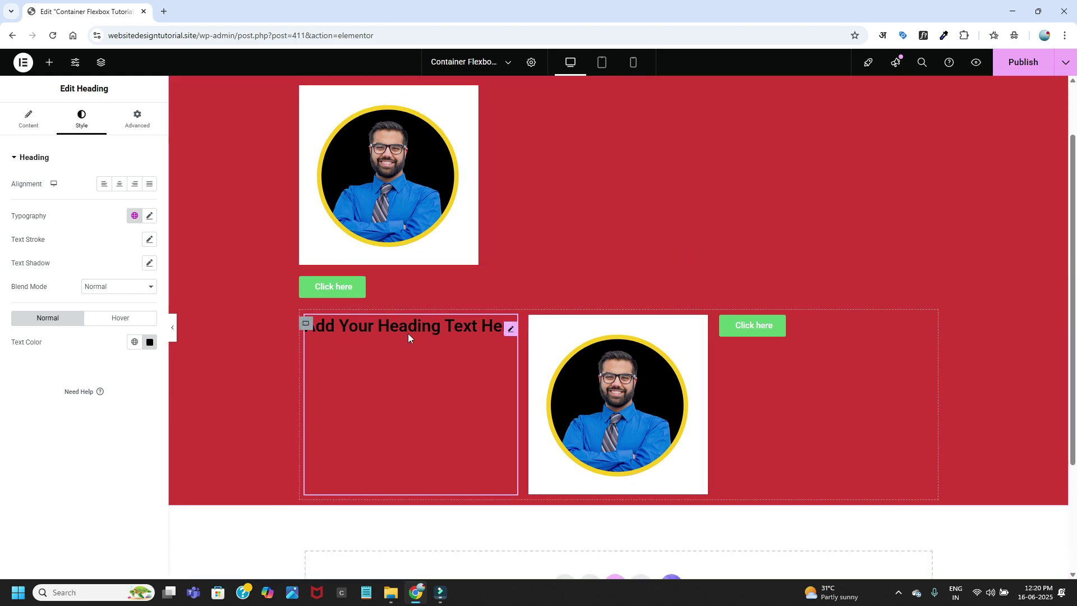
left_click(306, 321)
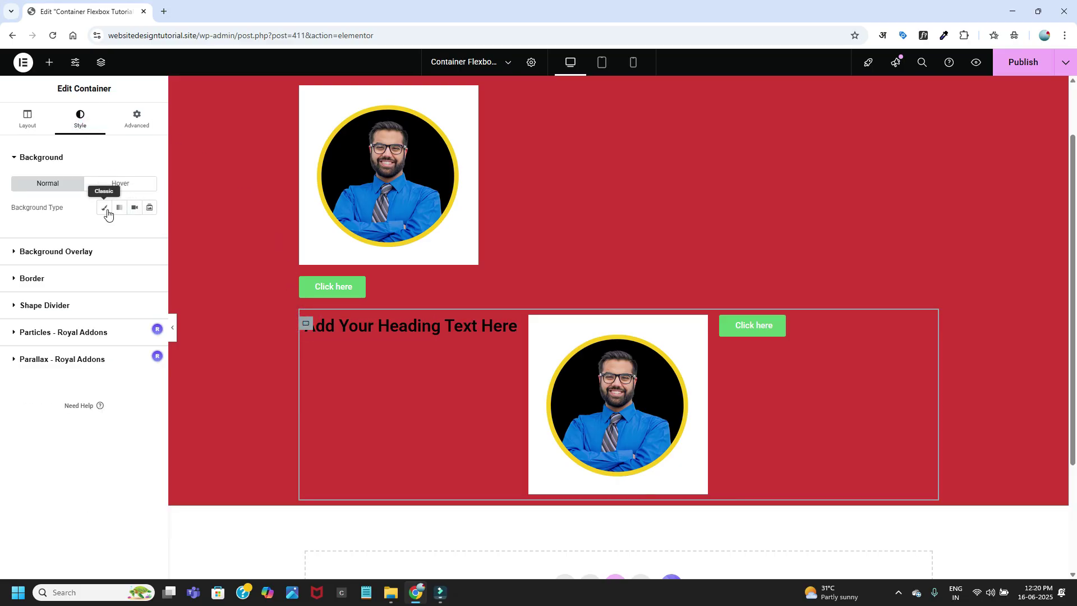
left_click(104, 207)
left_click(149, 234)
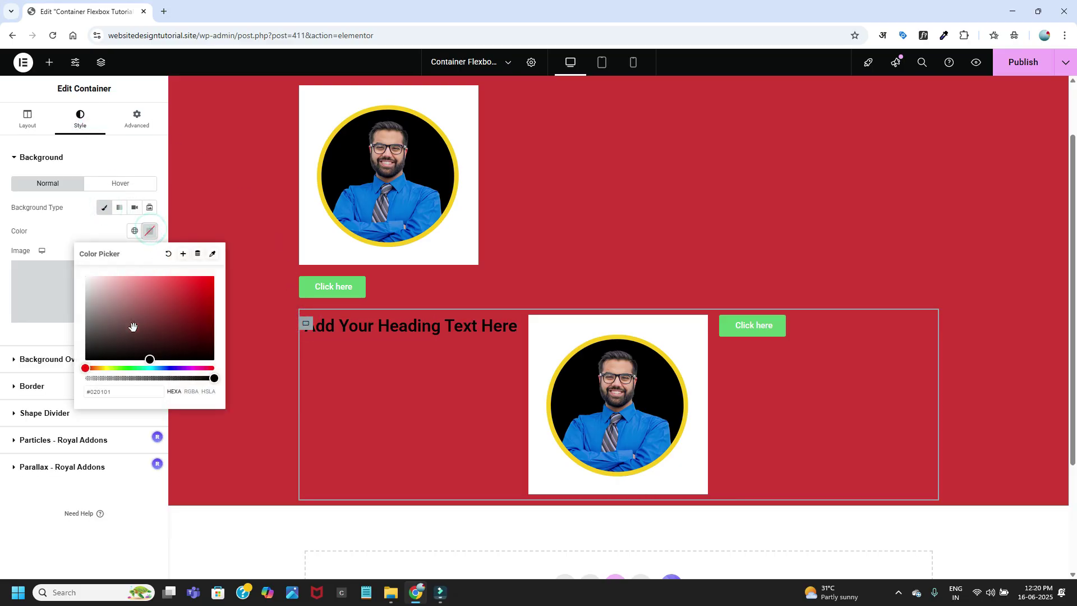
left_click(166, 367)
left_click(180, 289)
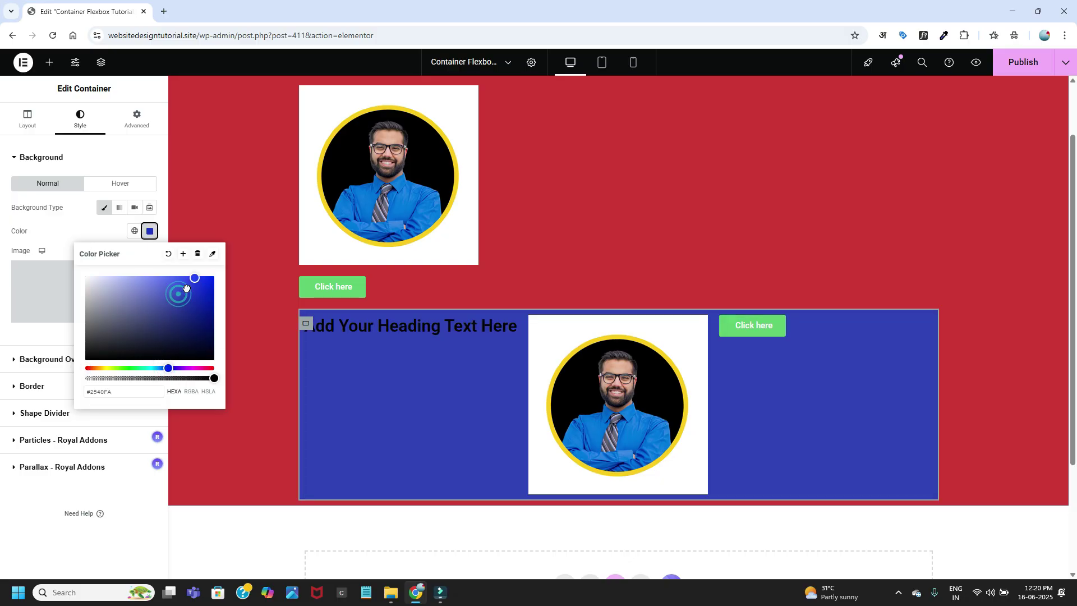
scroll(790, 327, "up", 1)
left_click(790, 327)
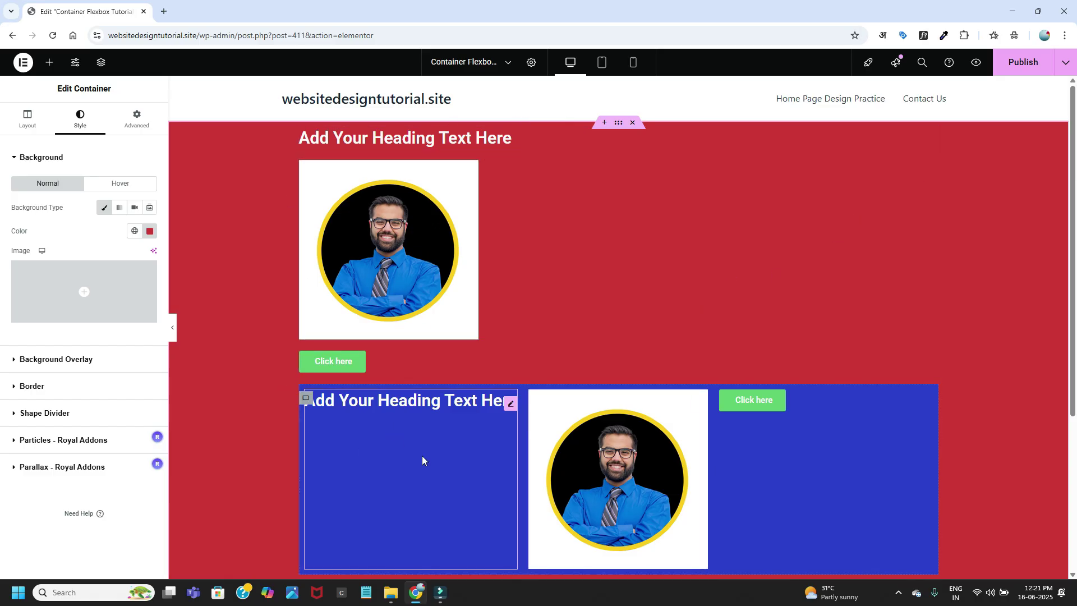
- Add a Flexbox container with the horizontal row structure below the red section, and clear its row direction
scroll(784, 471, "down", 1)
scroll(802, 471, "down", 3)
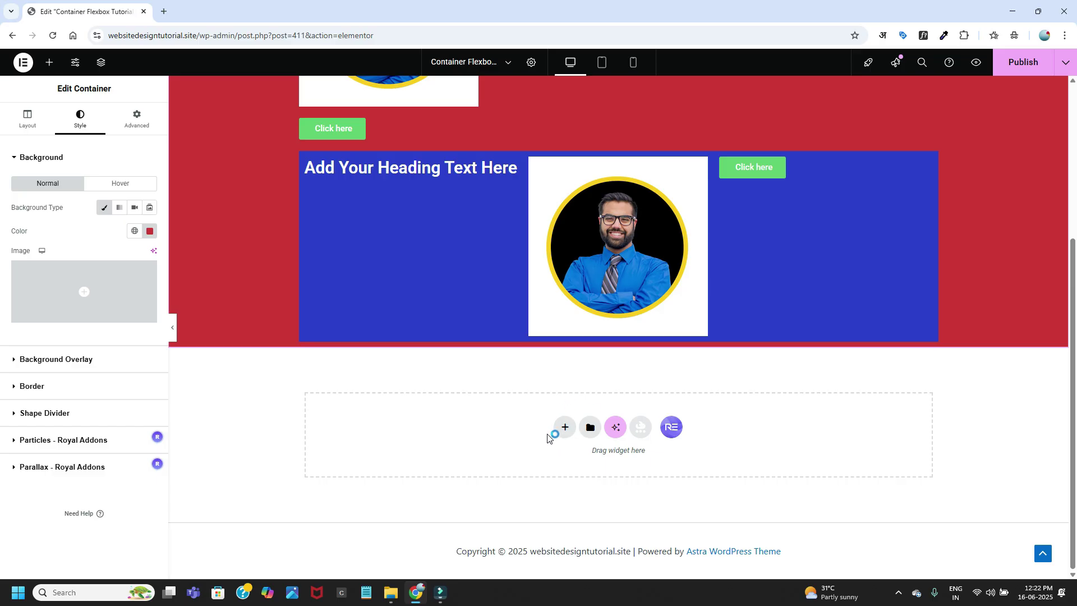
left_click(567, 430)
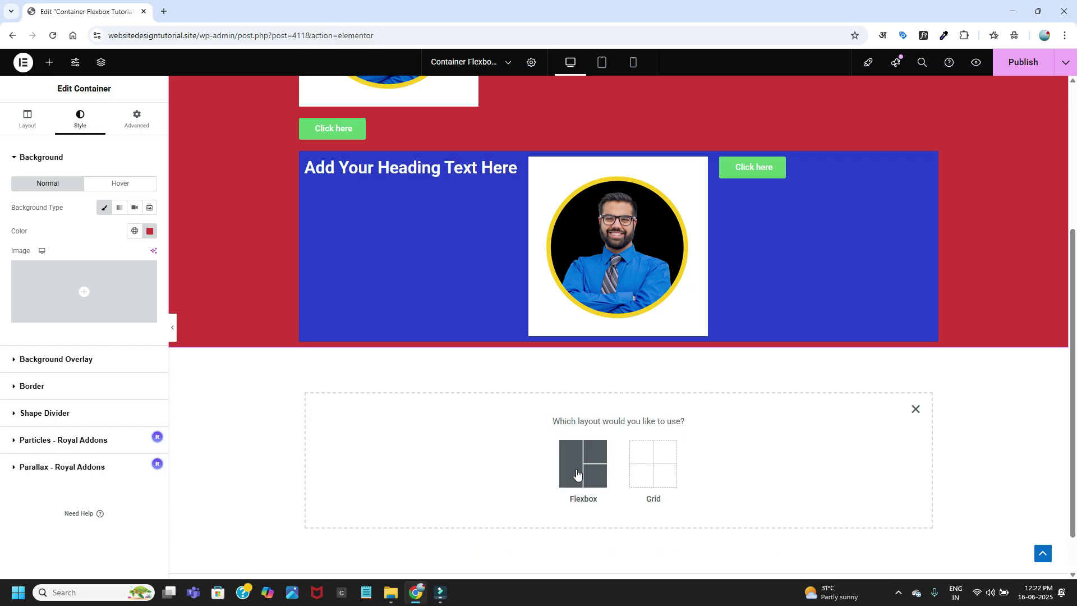
left_click(576, 471)
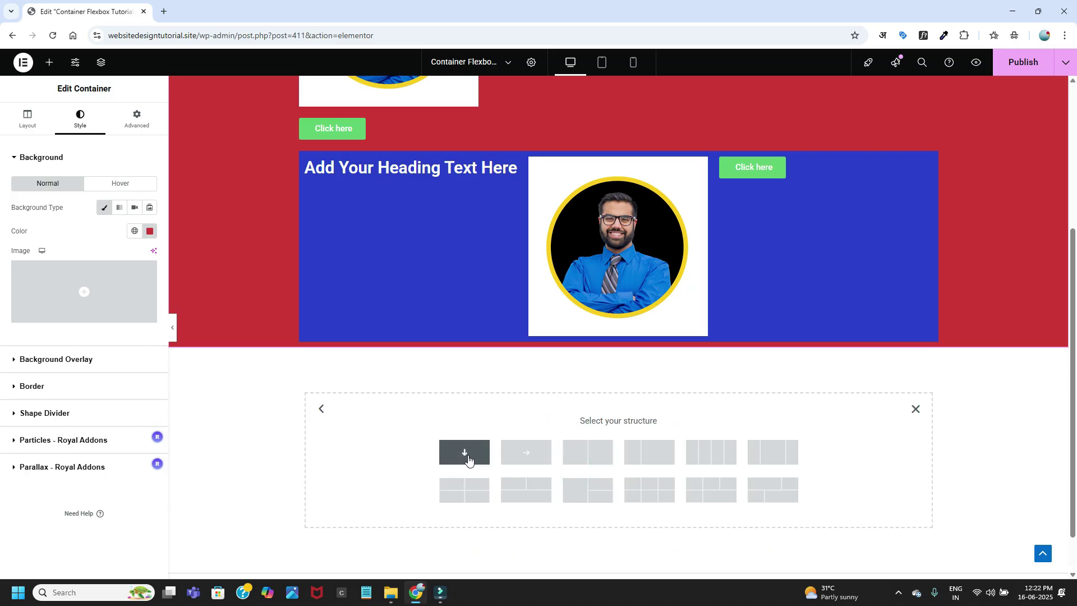
left_click(526, 453)
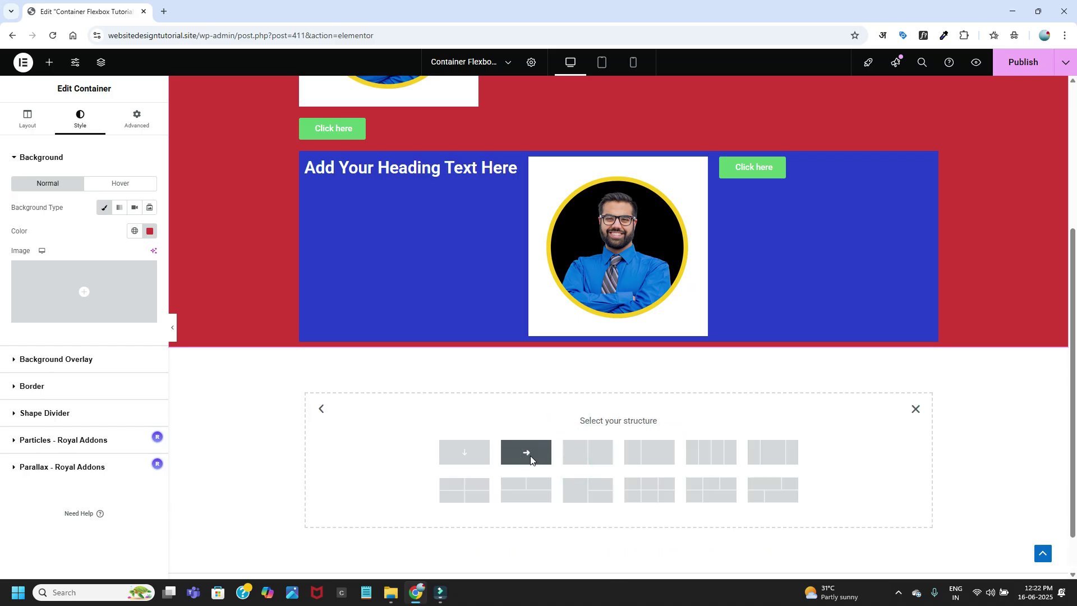
scroll(885, 458, "down", 2)
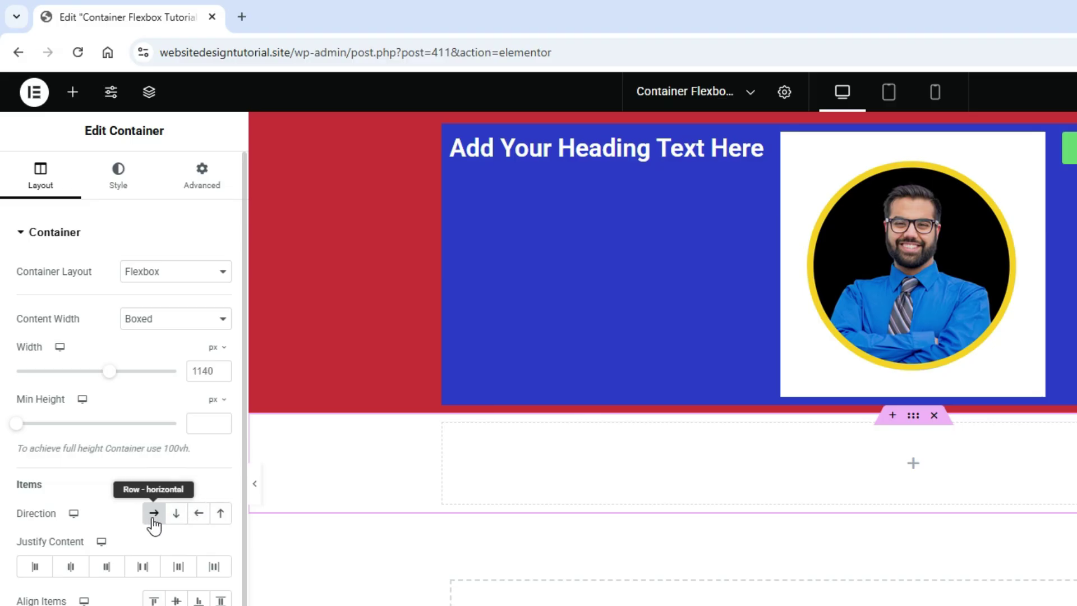
left_click(154, 516)
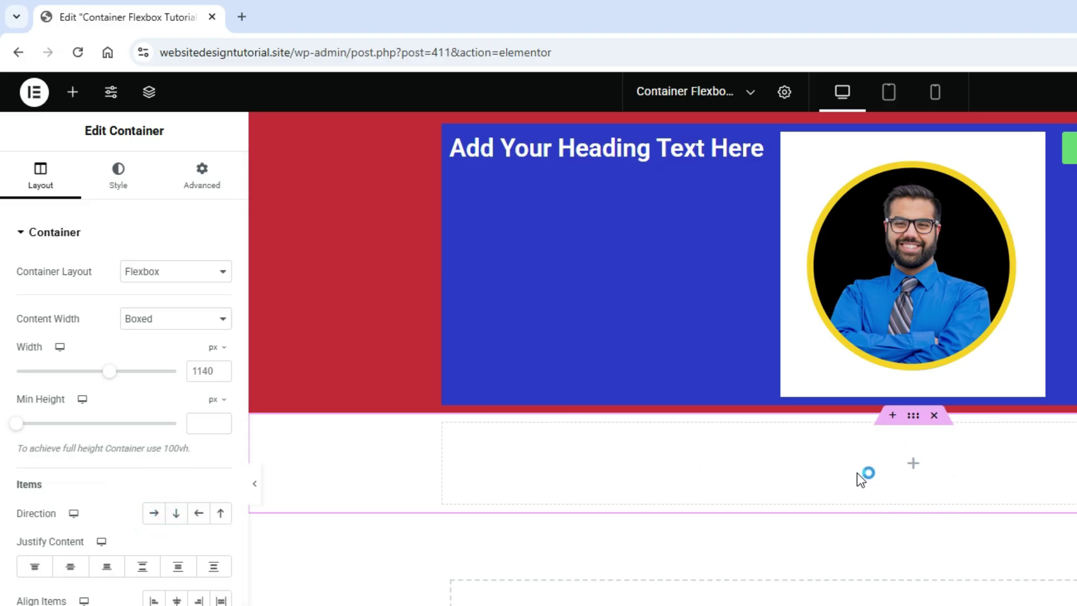
- Nest a container inside the new empty parent container and duplicate the nested one
left_click(73, 98)
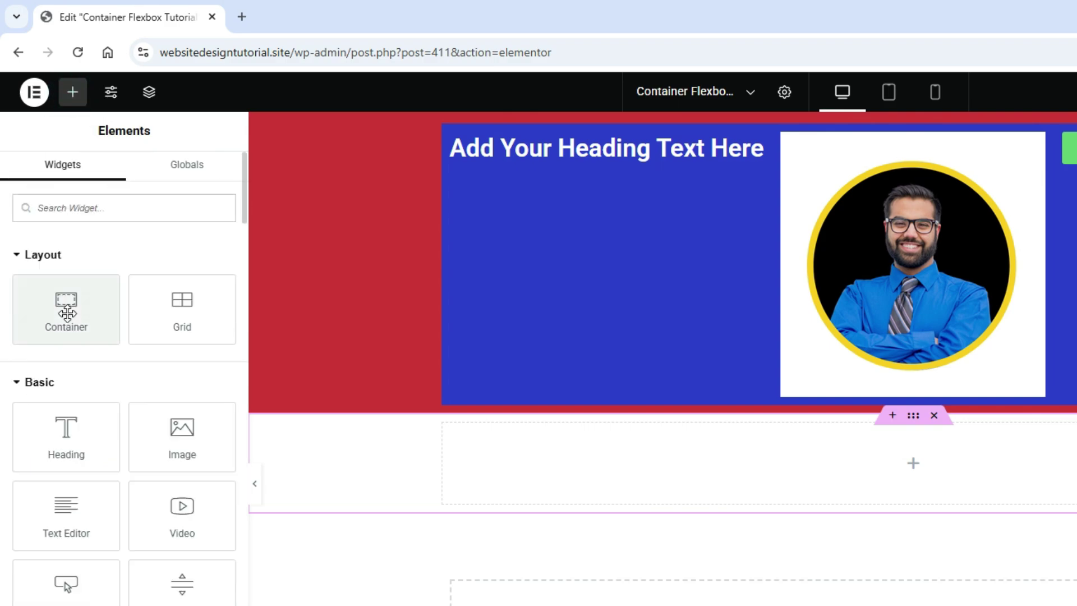
left_click_drag(67, 313, 746, 495)
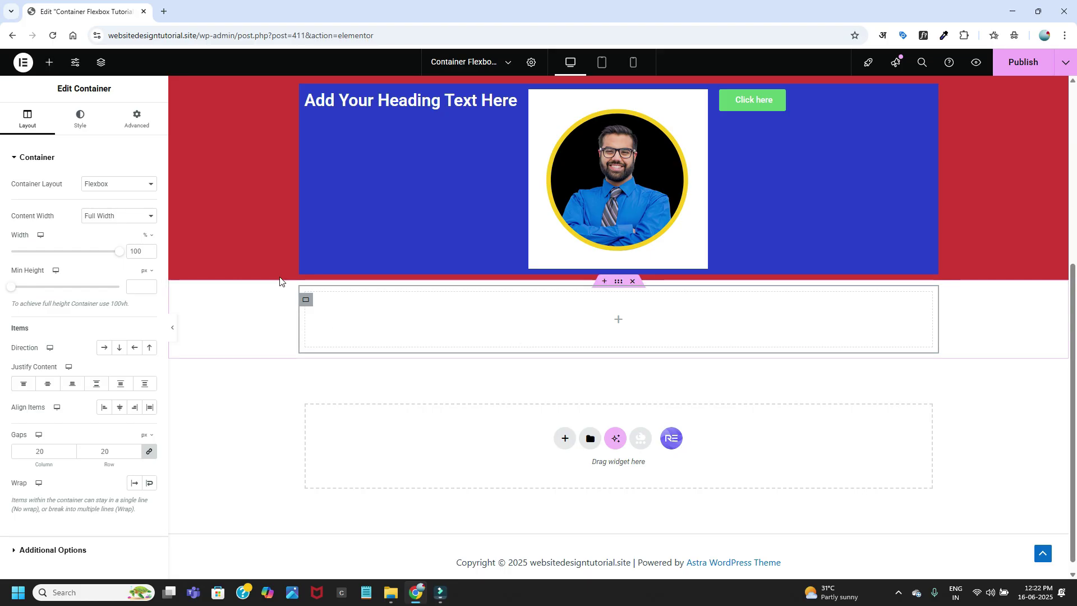
left_click(280, 281)
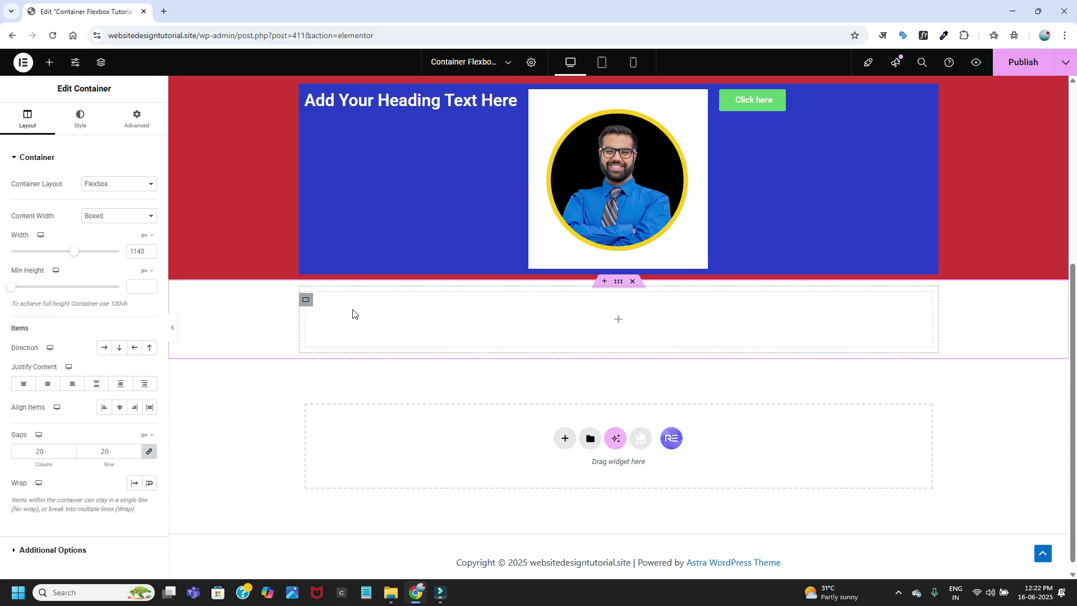
right_click(307, 305)
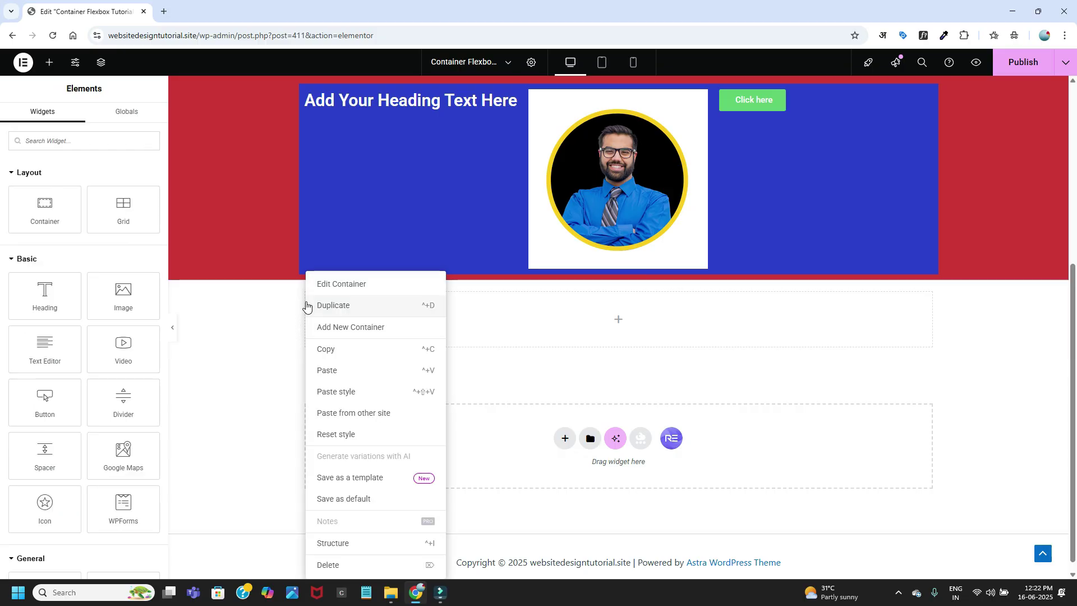
left_click(353, 310)
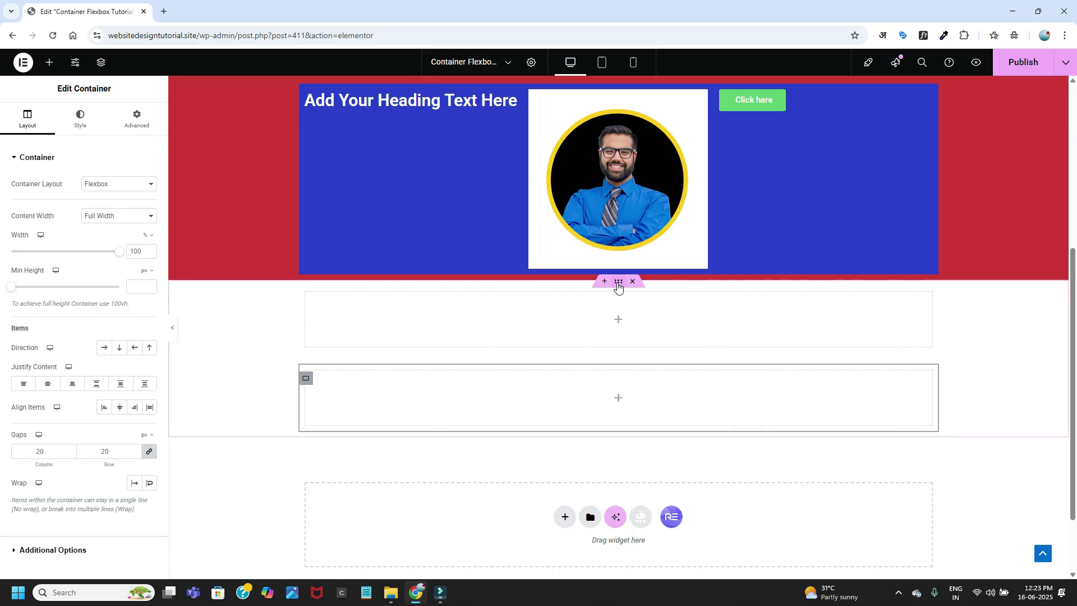
- Set the new parent container's direction to horizontal row, compare it with vertical column, and return it to row
left_click(618, 282)
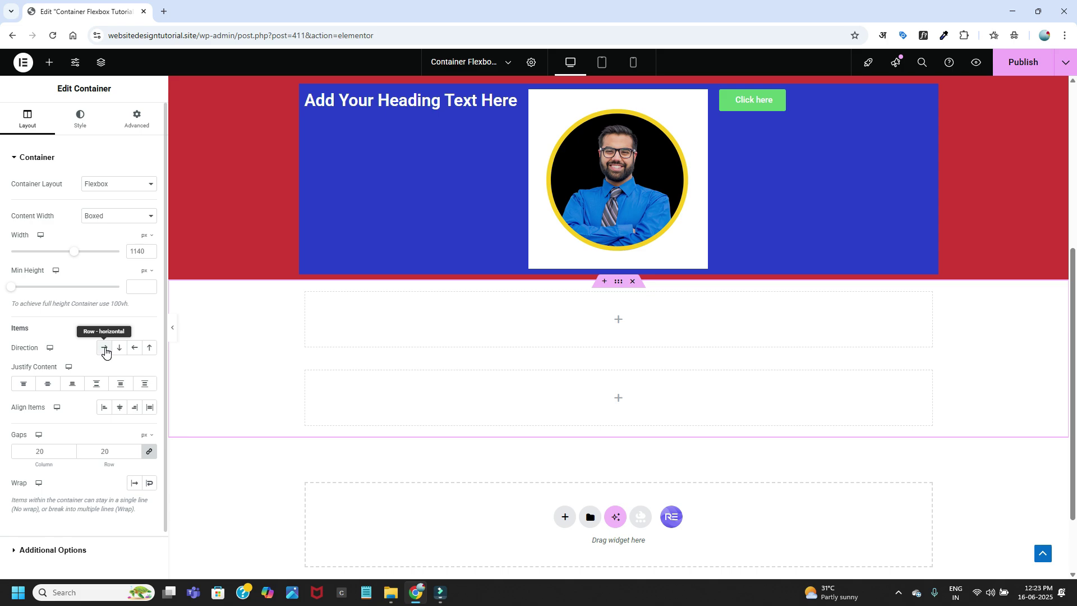
left_click(104, 349)
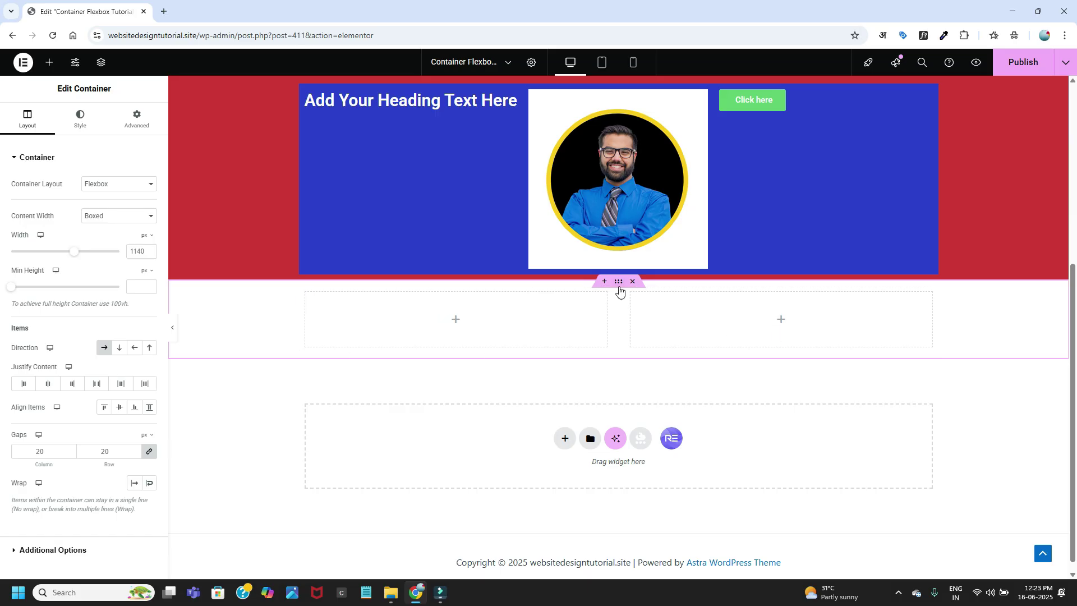
left_click(120, 348)
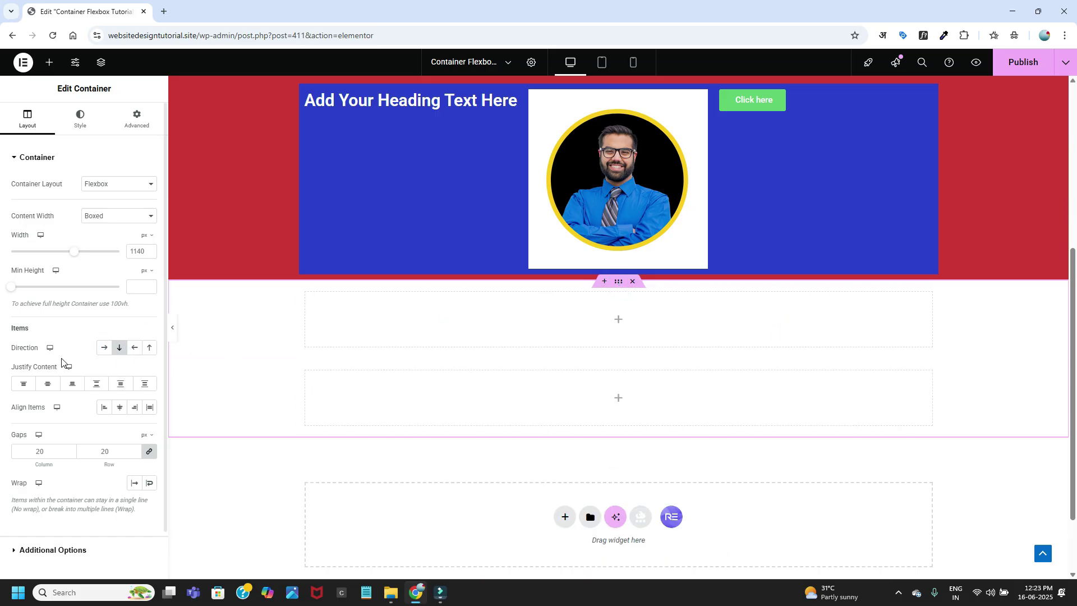
left_click(105, 349)
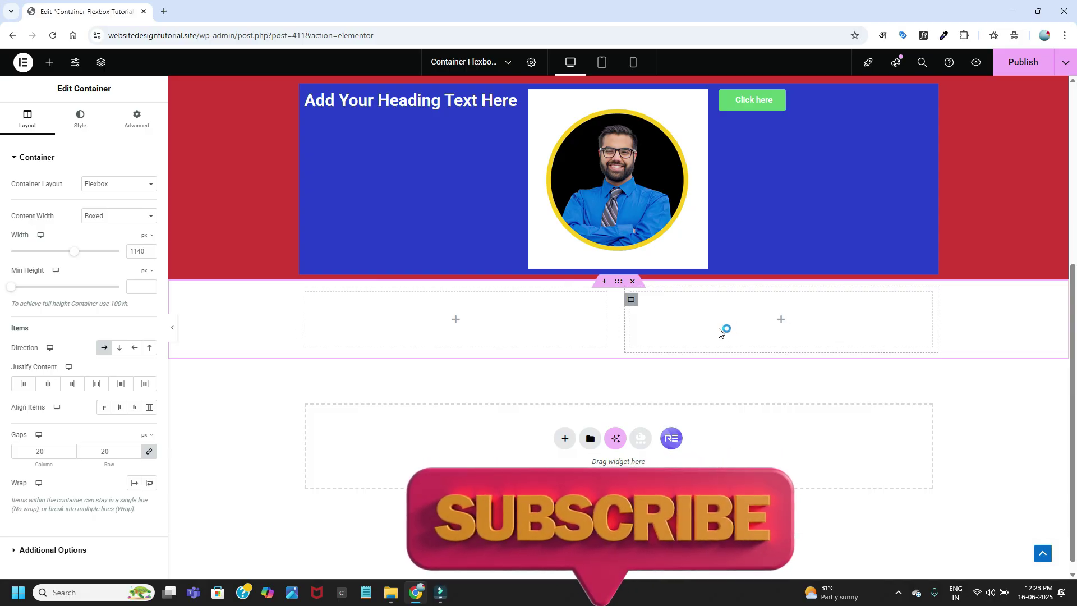
- Add an Image widget to the second nested container, using the transparent-background picture of the woman in yellow inside a phone
scroll(724, 333, "up", 4)
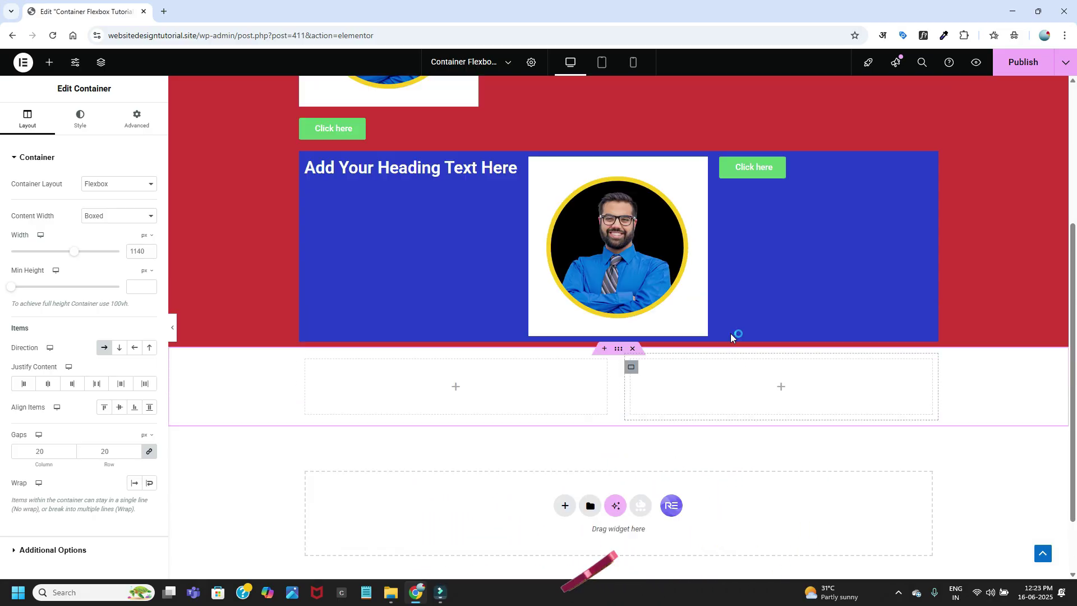
scroll(475, 434, "down", 6)
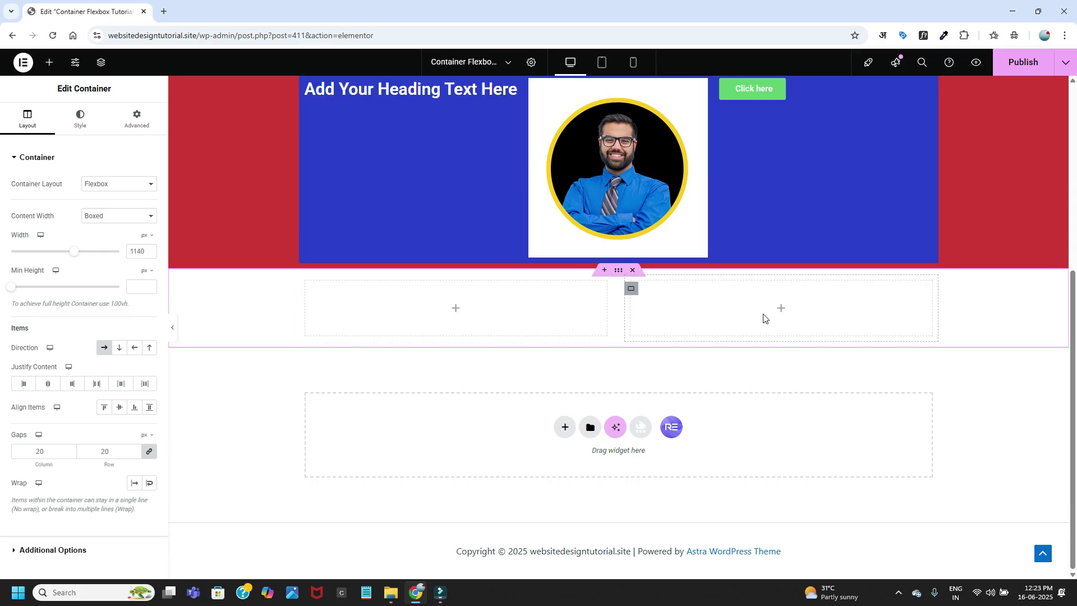
left_click(780, 312)
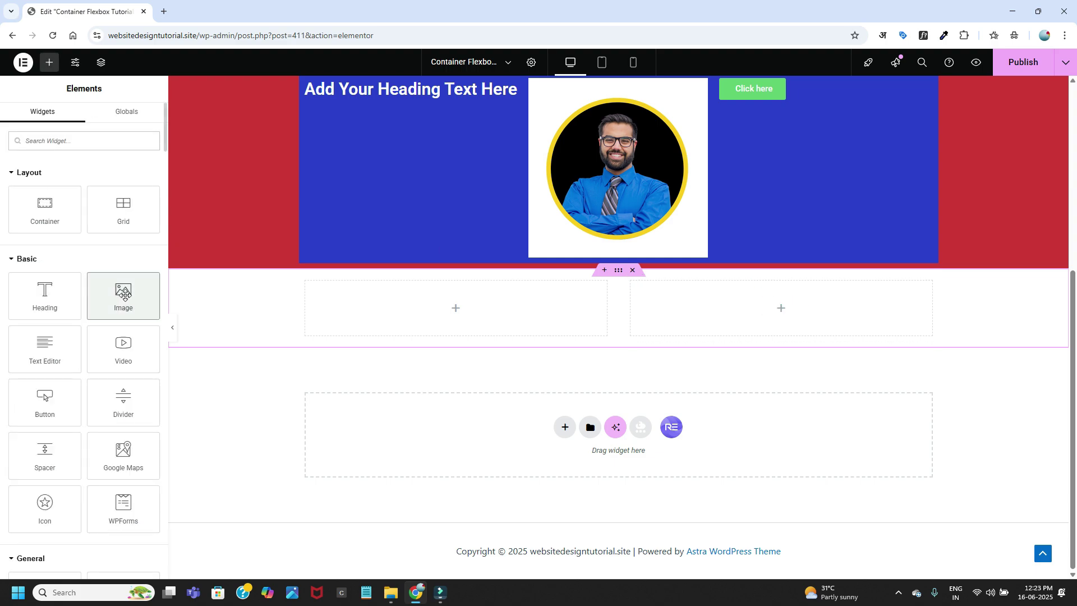
left_click_drag(123, 295, 769, 317)
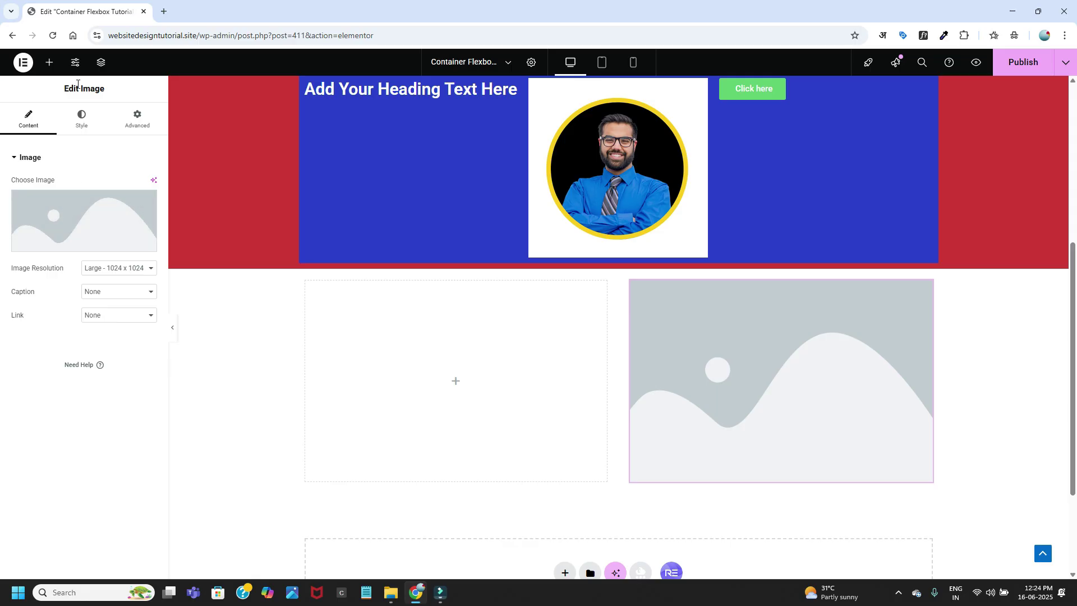
left_click(76, 214)
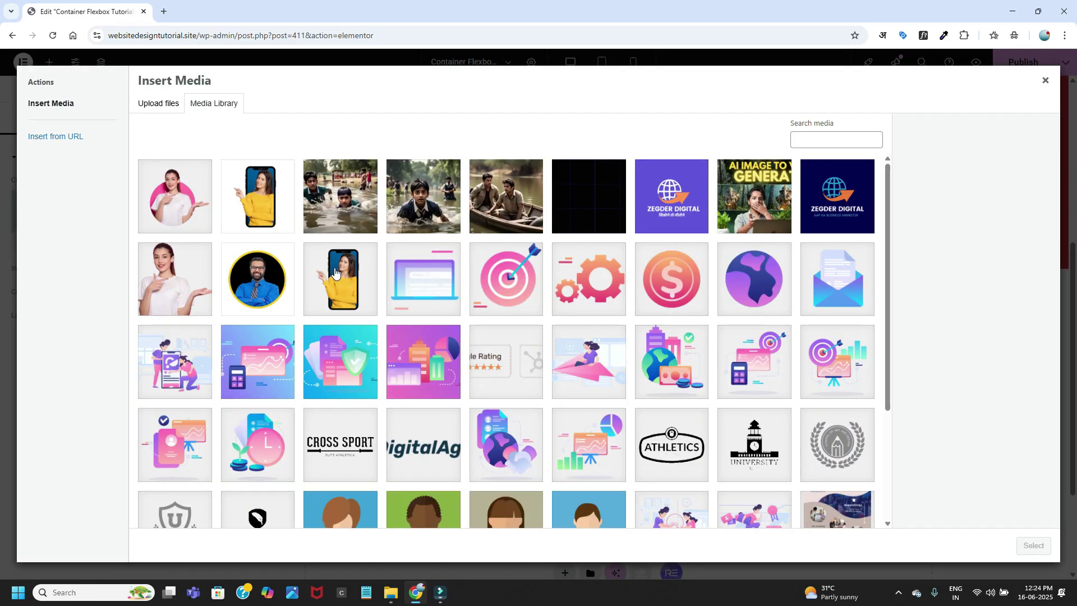
left_click(259, 210)
left_click(351, 292)
left_click(1033, 546)
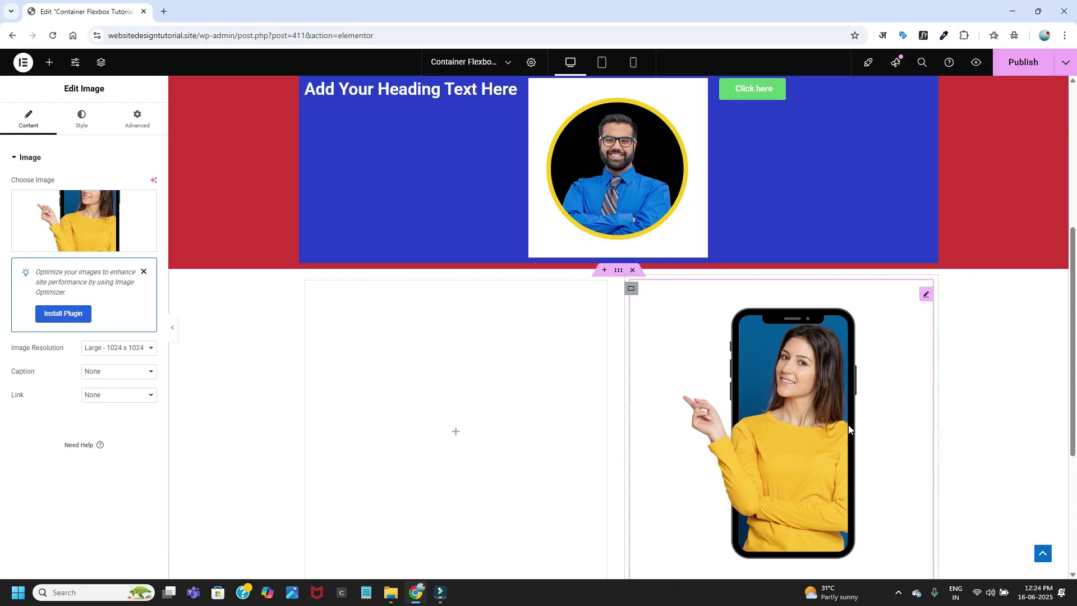
- Set the phone image's resolution to Medium - 300 x 300
scroll(848, 425, "down", 3)
scroll(842, 312, "up", 2)
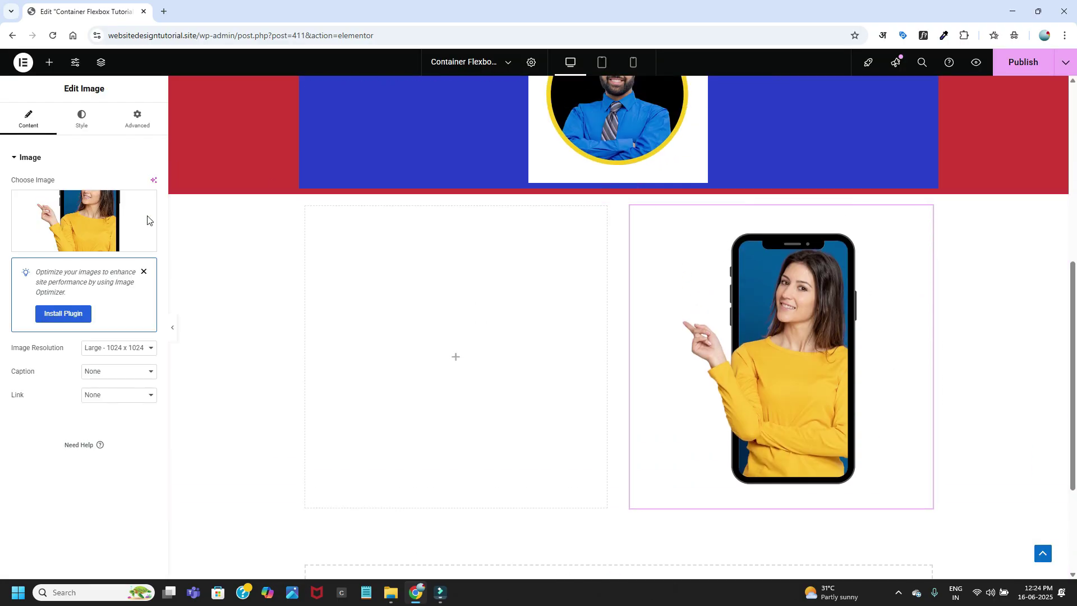
left_click(117, 354)
left_click(139, 379)
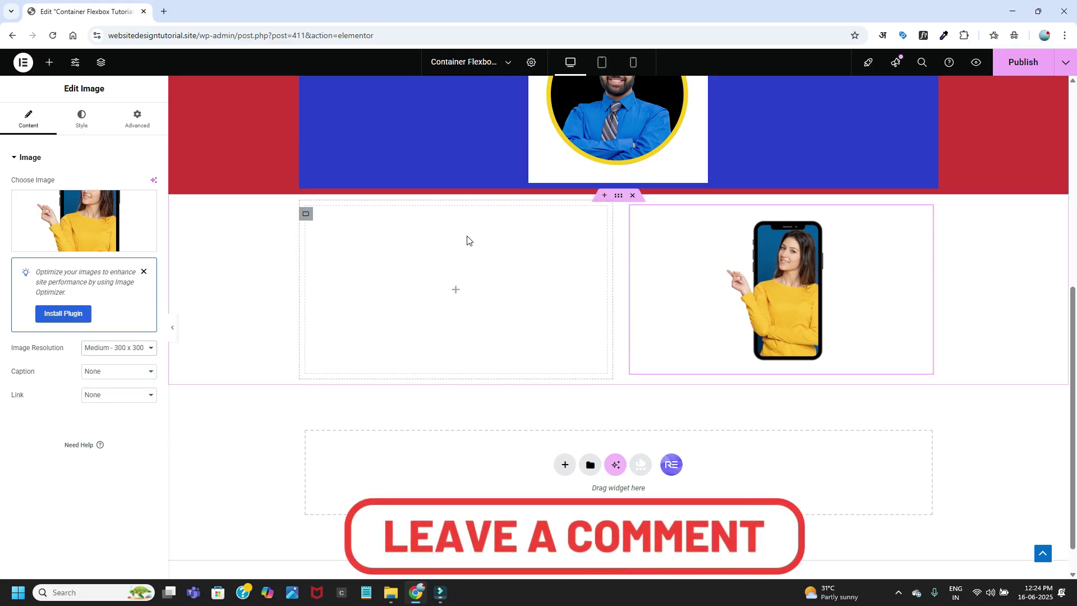
- Add a Heading widget to the empty nested container beside the phone image
scroll(409, 259, "up", 6)
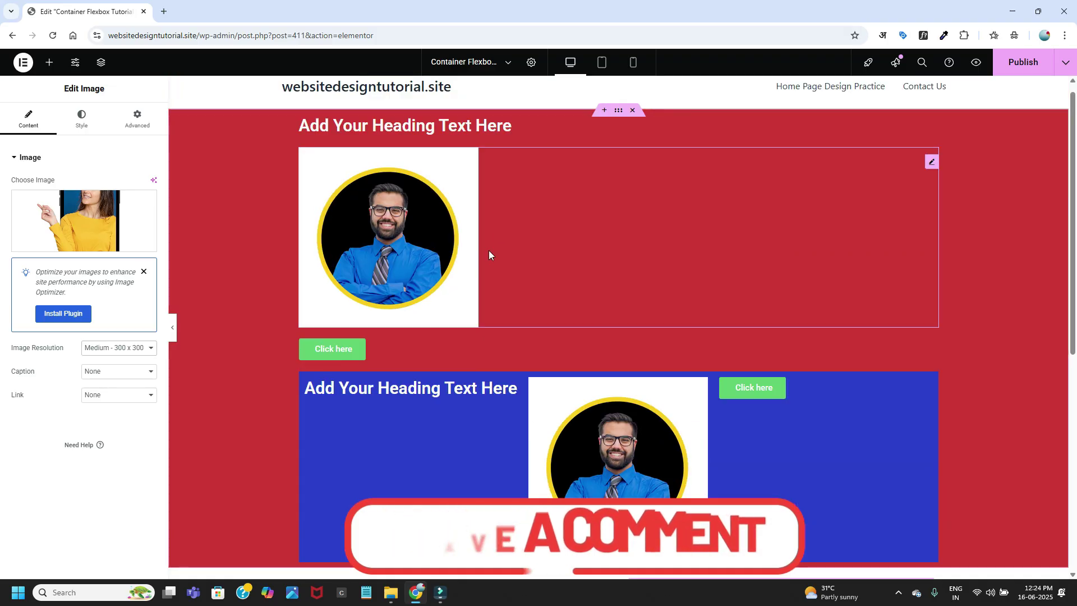
scroll(639, 393, "down", 6)
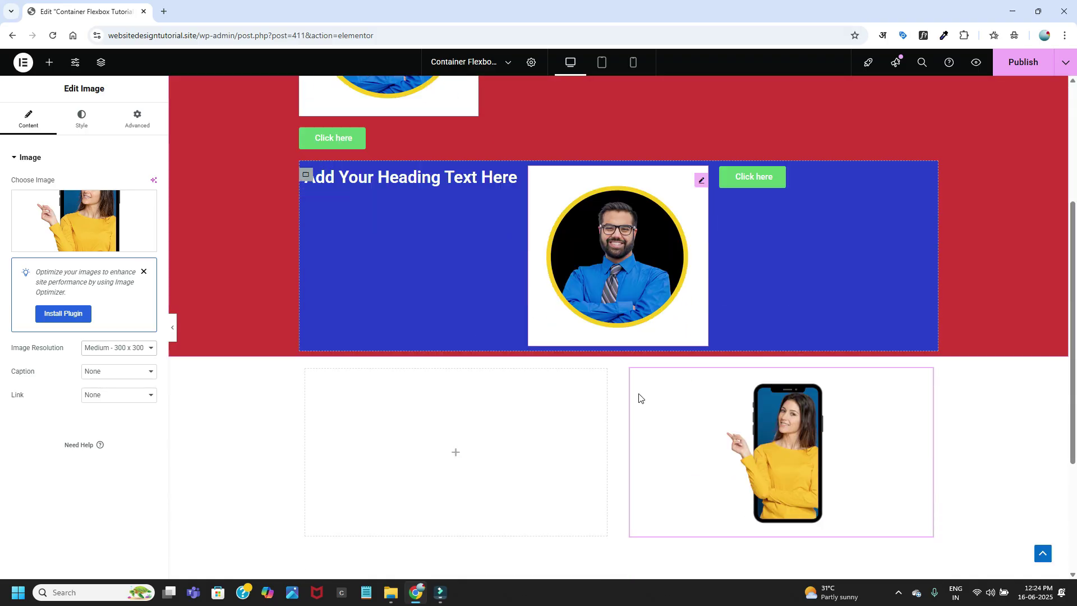
scroll(552, 322, "down", 1)
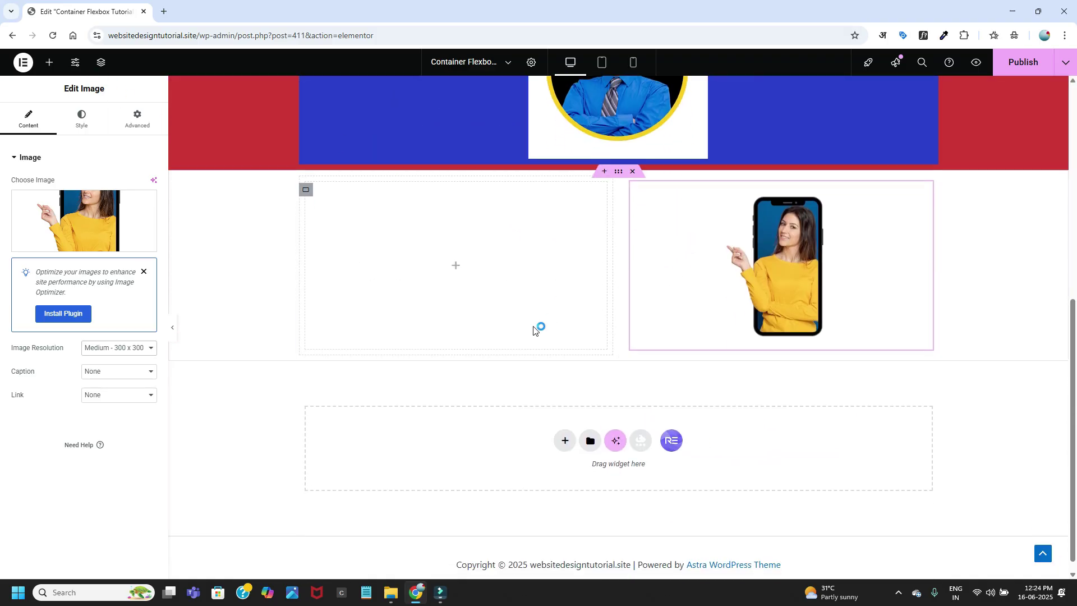
left_click(49, 63)
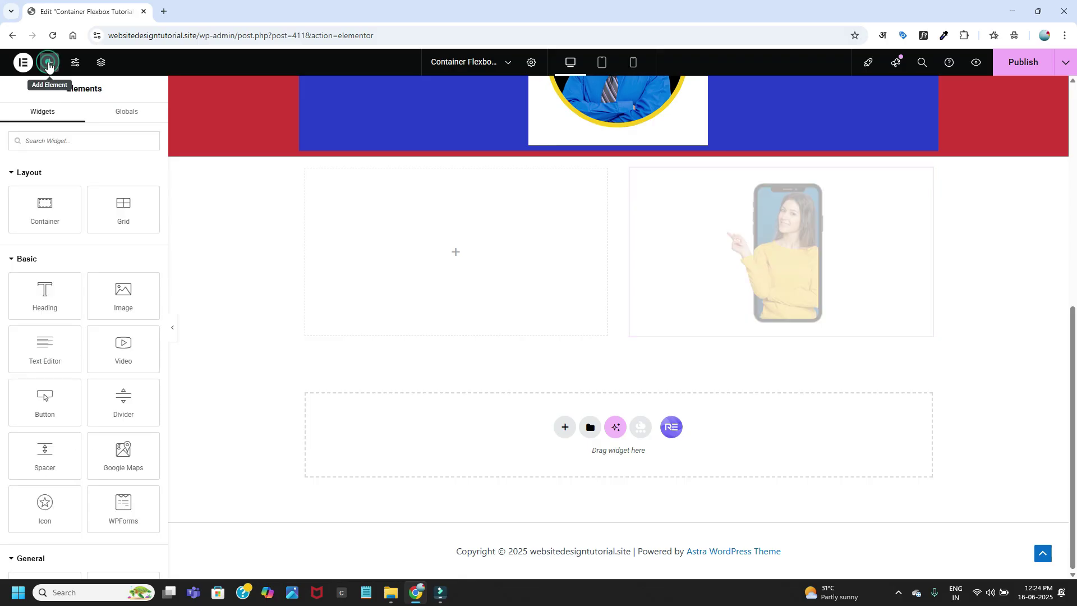
left_click_drag(42, 289, 485, 196)
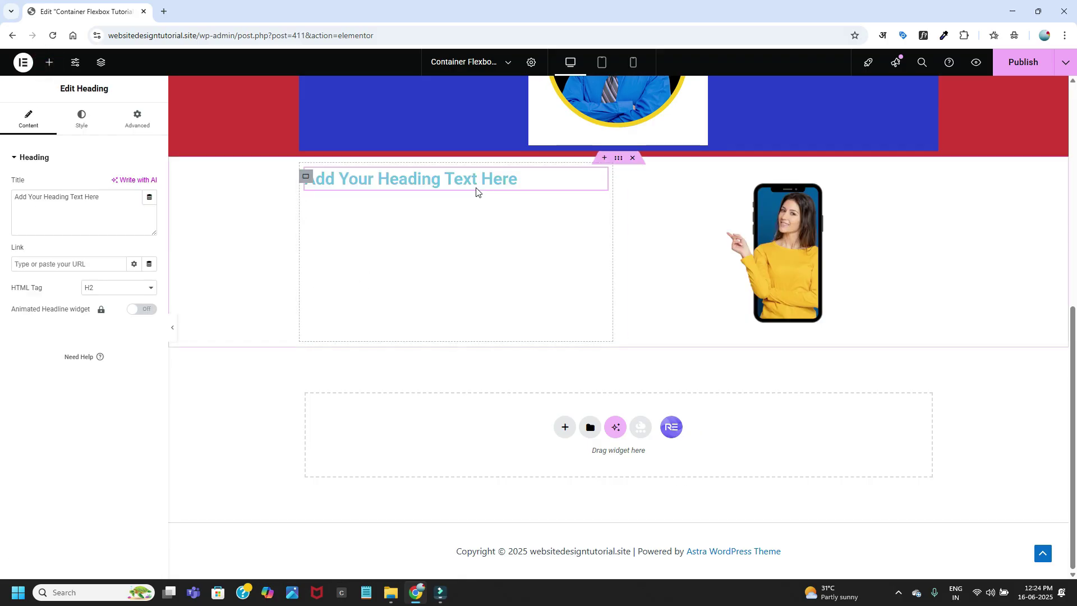
- Add a Text Editor widget below the heading beside the phone image, with a Button widget beneath the text
scroll(415, 362, "up", 3)
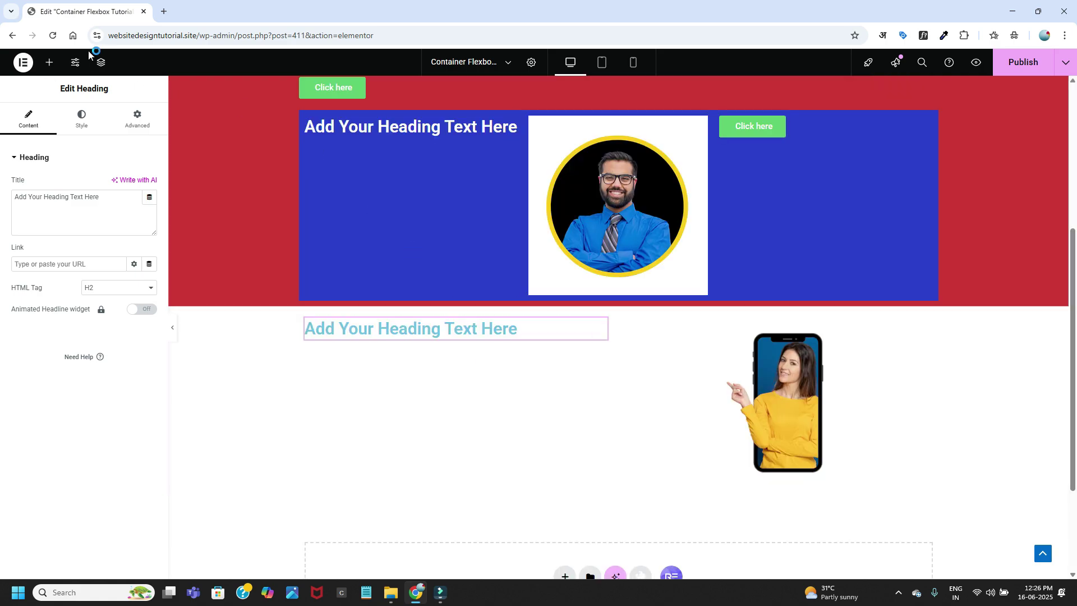
left_click(50, 67)
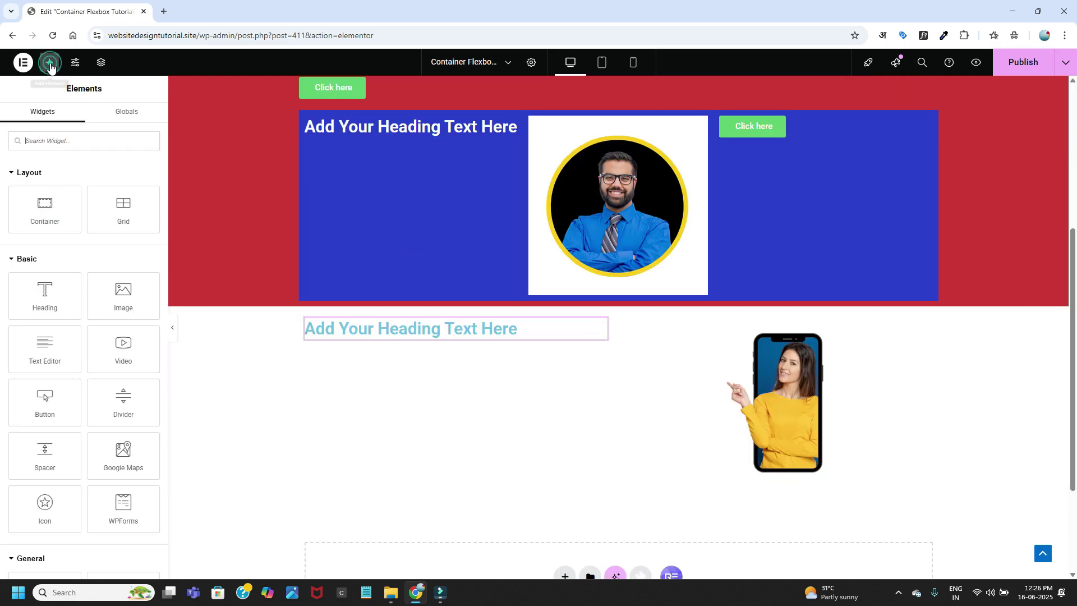
left_click_drag(45, 346, 439, 332)
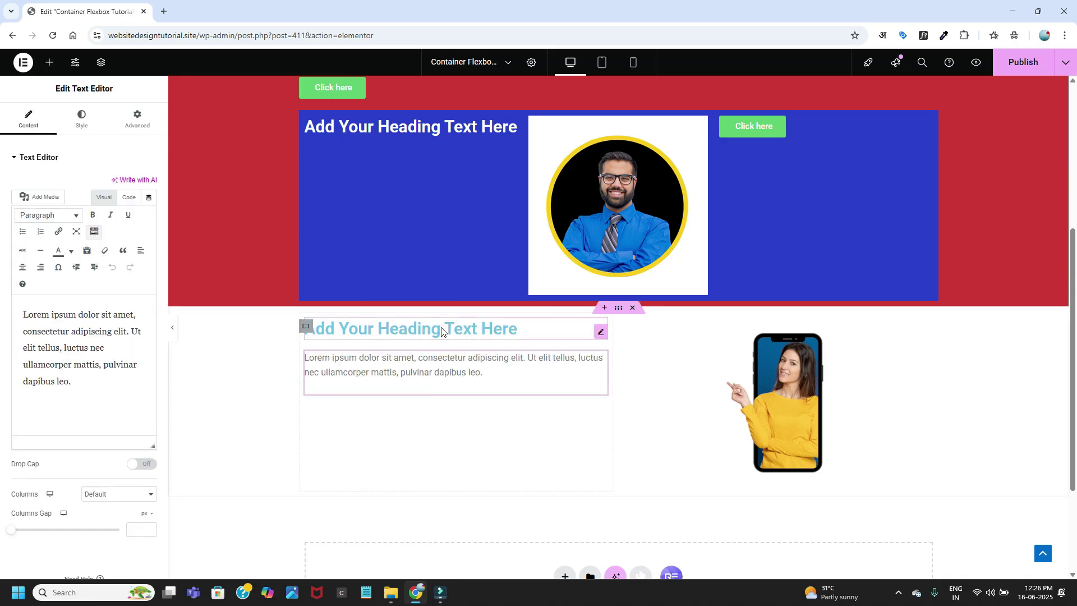
left_click(52, 63)
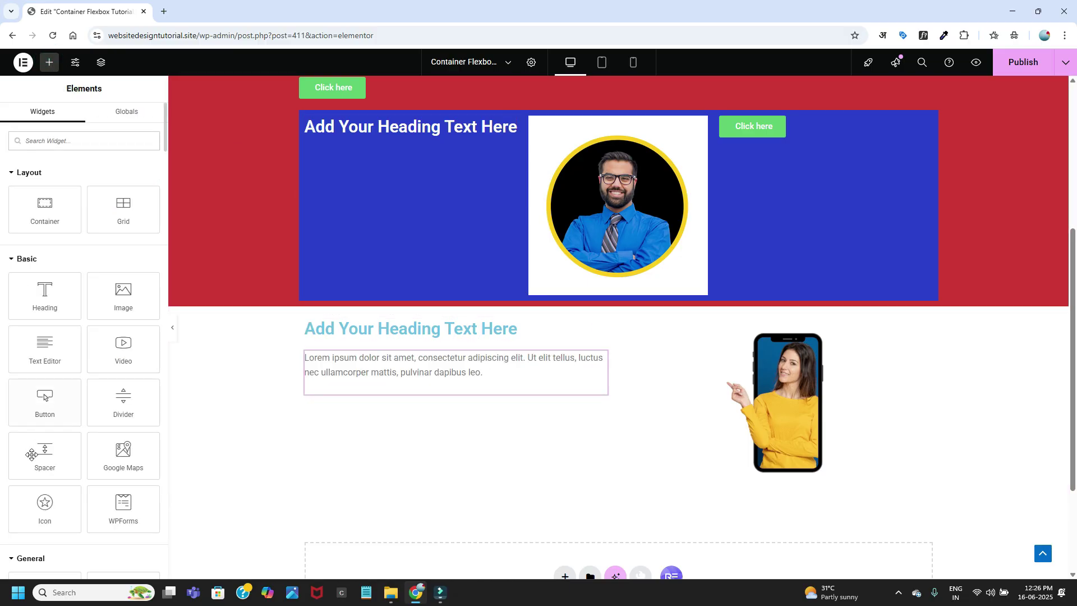
left_click_drag(44, 398, 424, 384)
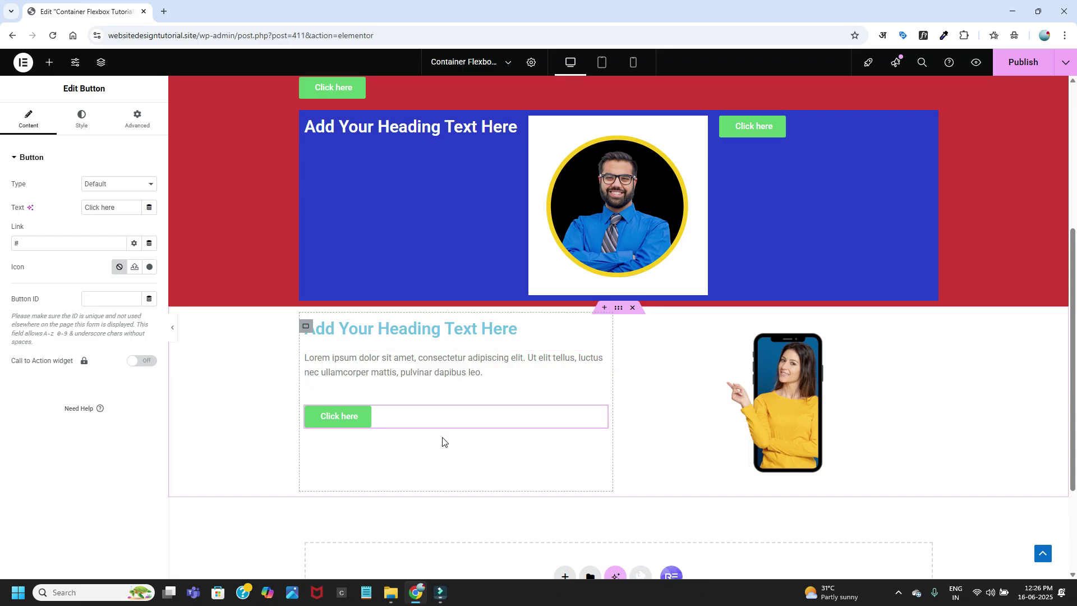
- Set the heading, text and button container's direction to vertical column, compare it with horizontal row, and return it to column
left_click(306, 328)
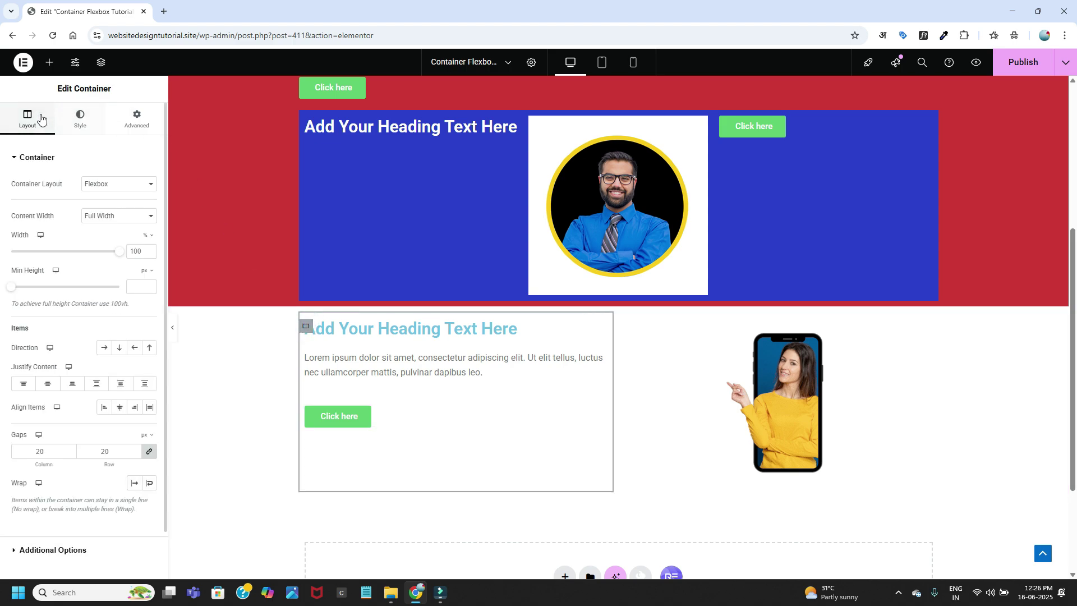
left_click(118, 349)
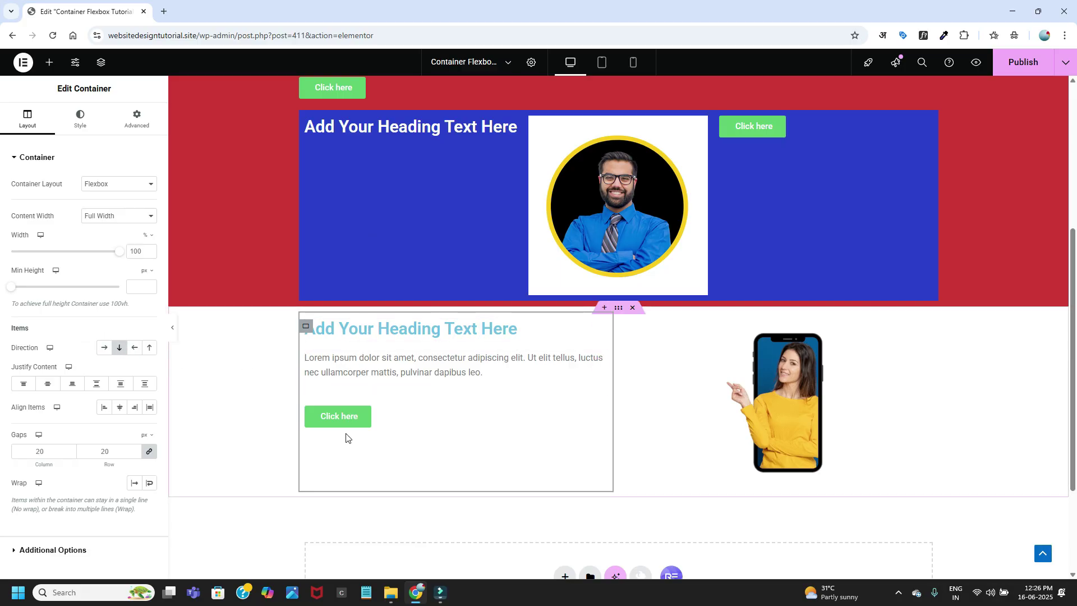
left_click(104, 348)
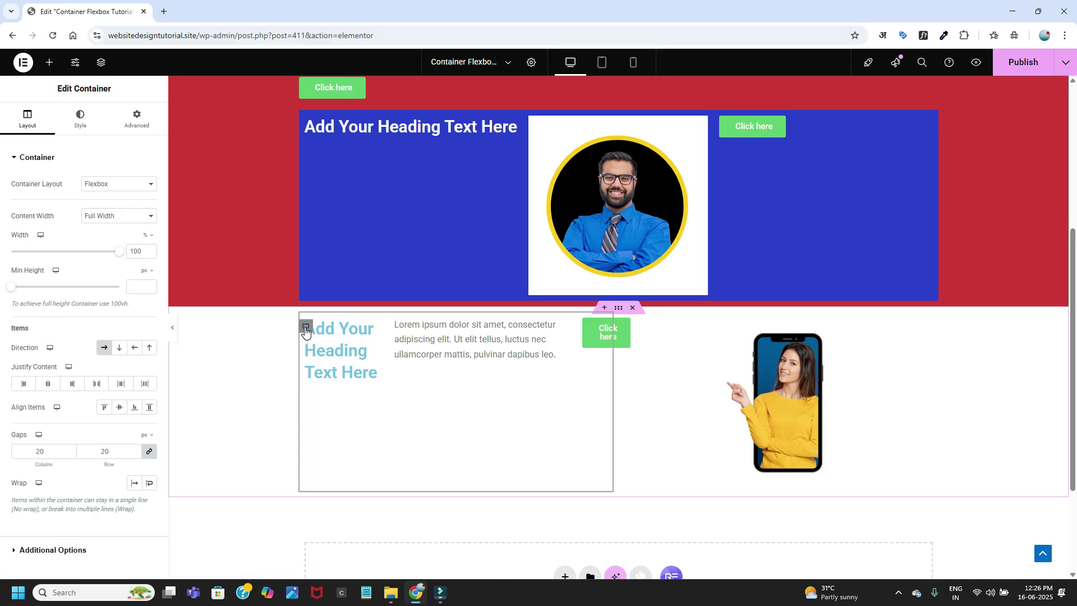
left_click(117, 348)
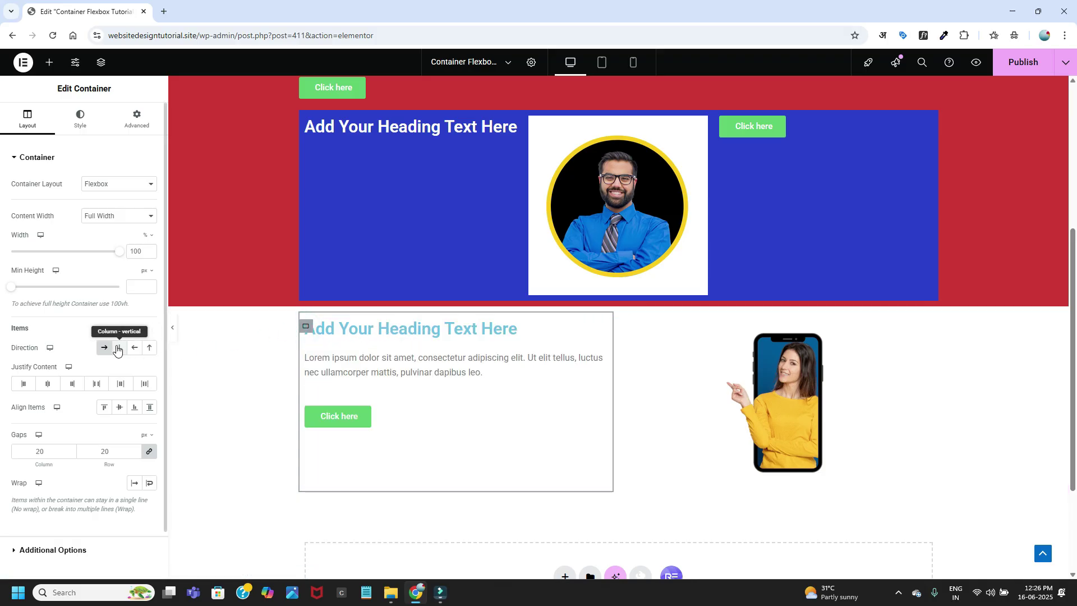
left_click(118, 348)
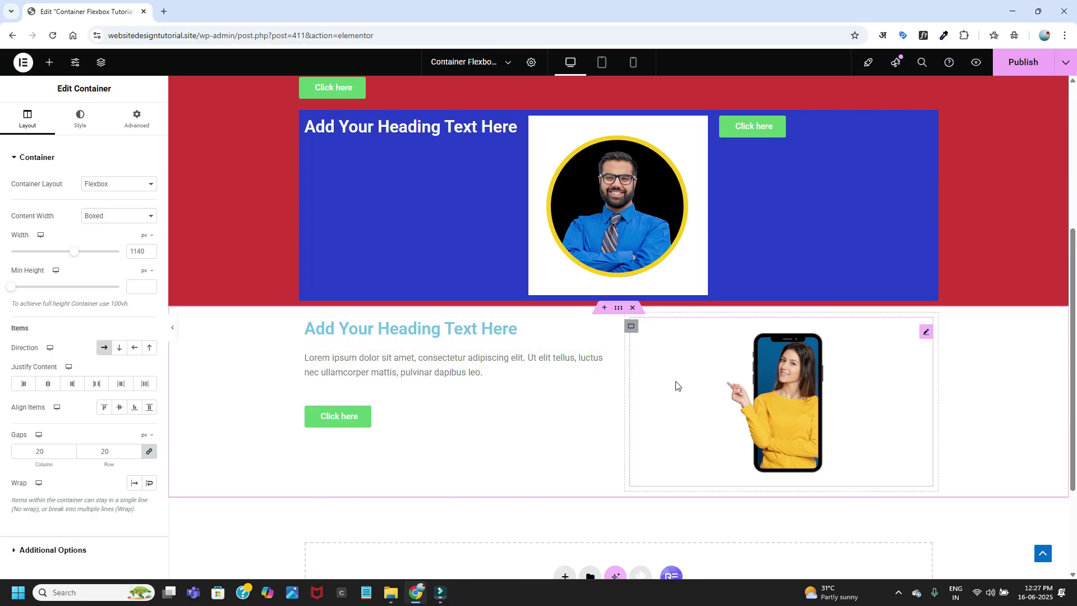
- Set the direction of the nested container holding the phone image to vertical column
left_click(307, 327)
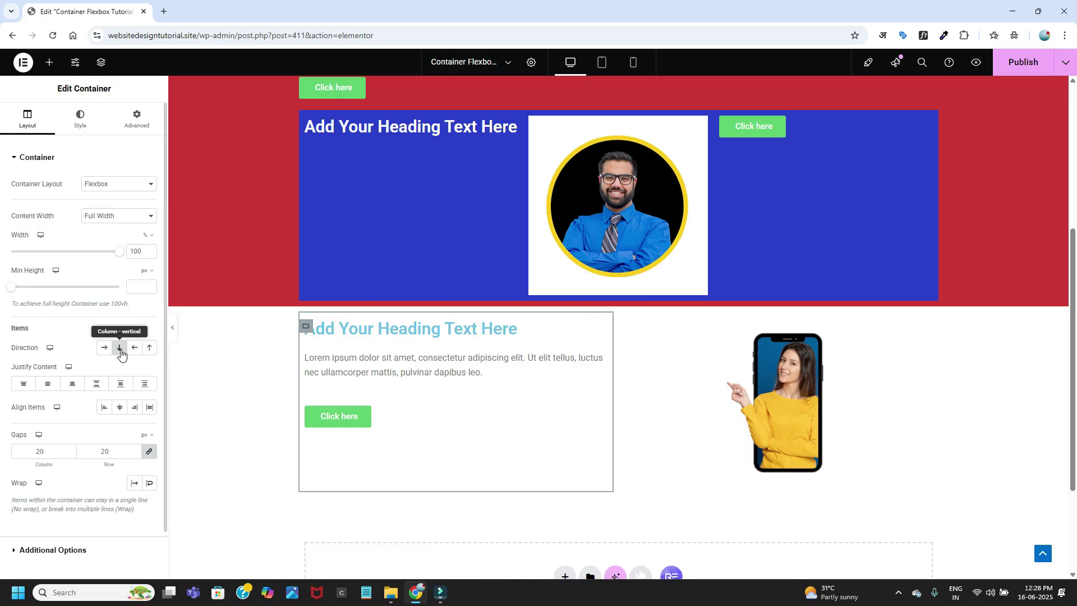
left_click(630, 326)
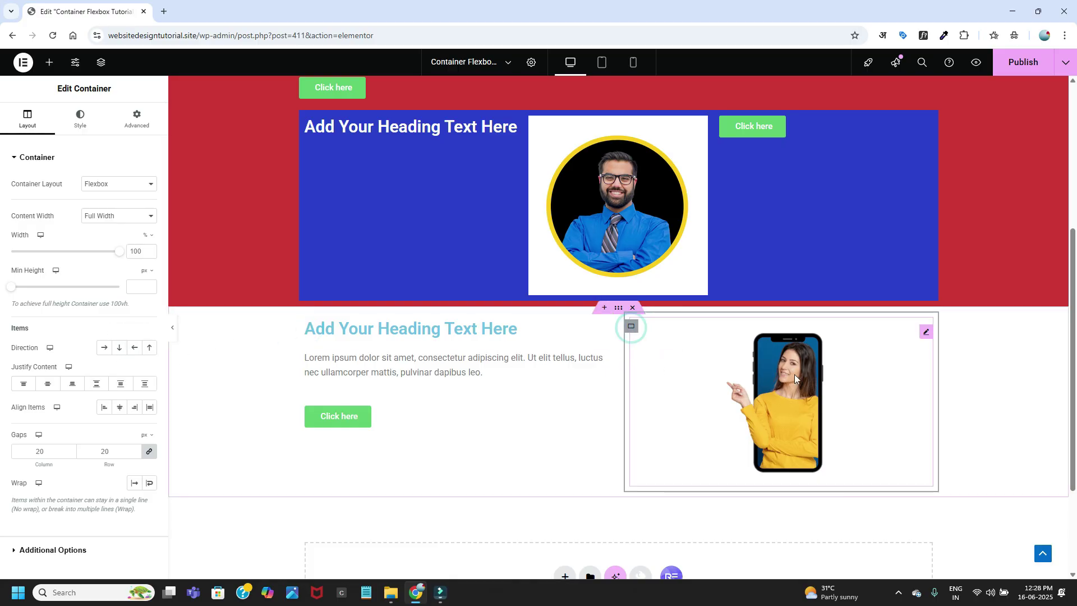
left_click(118, 348)
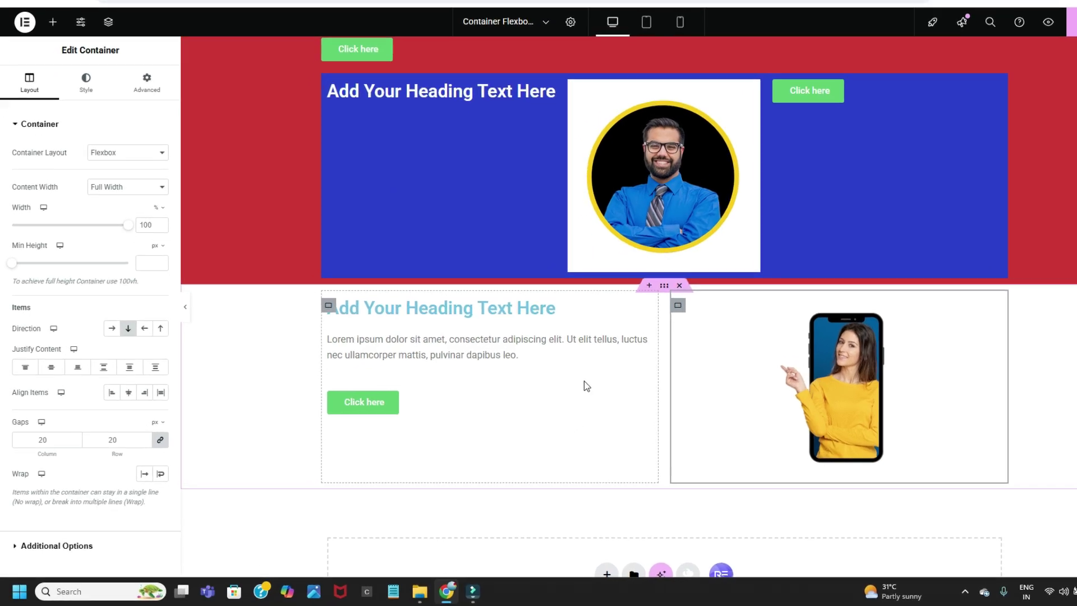
- Switch the heading, text and button container to horizontal row once more and restore its vertical column direction
left_click(113, 329)
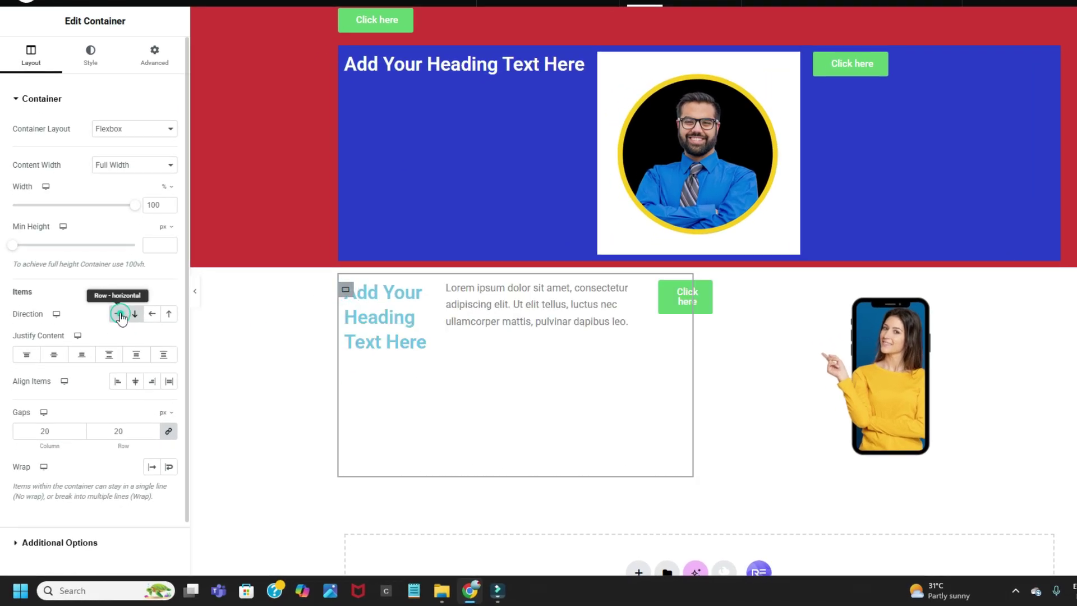
left_click(346, 289)
left_click(134, 313)
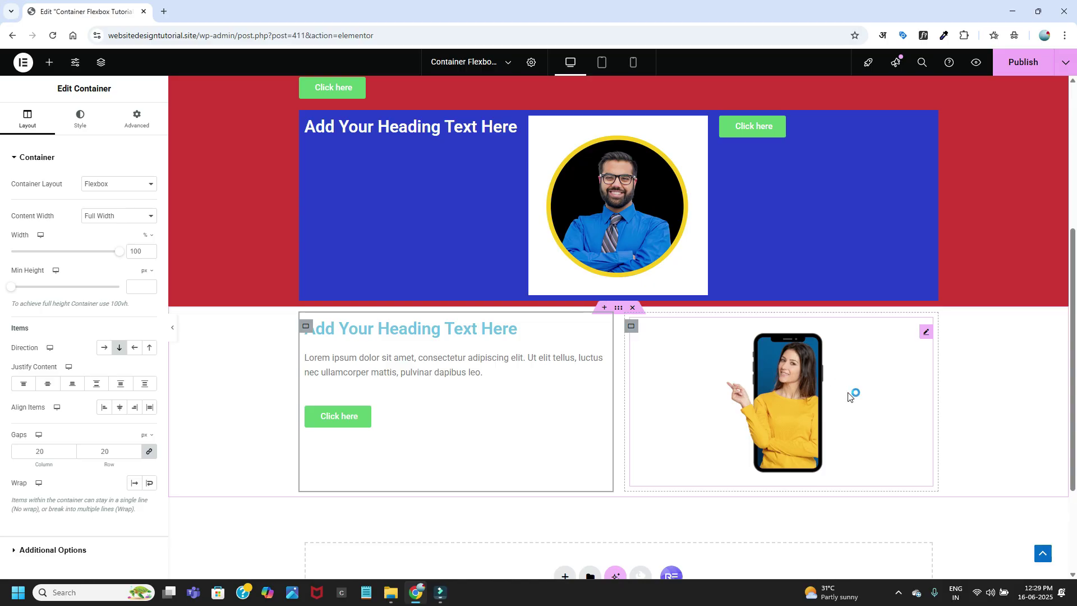
- Set the phone image's container to horizontal row and add an Image widget beside it, using the woman in front of the pink circle
left_click(631, 327)
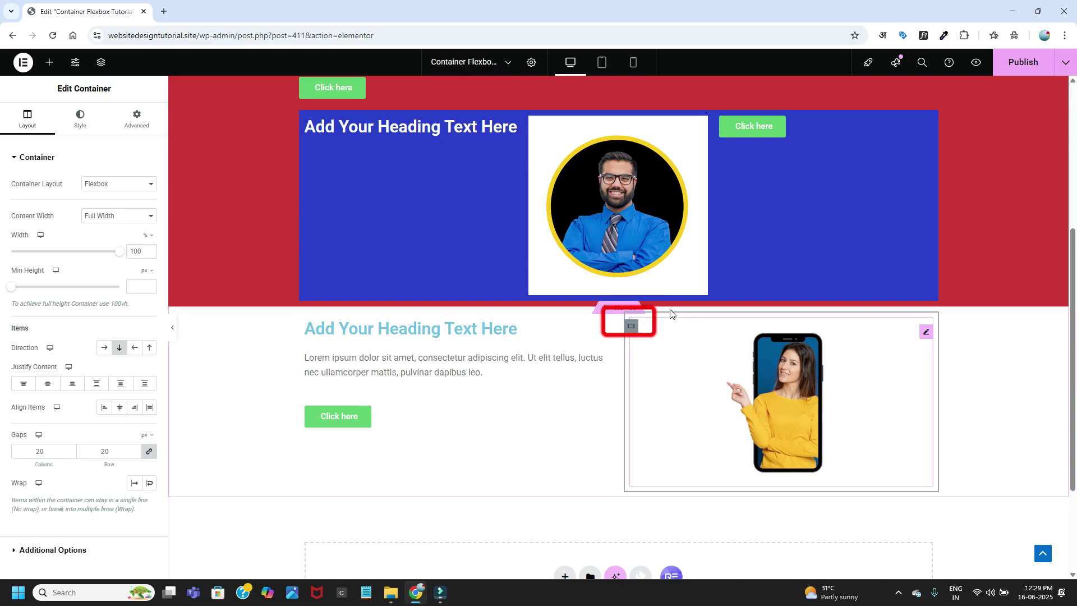
left_click(107, 349)
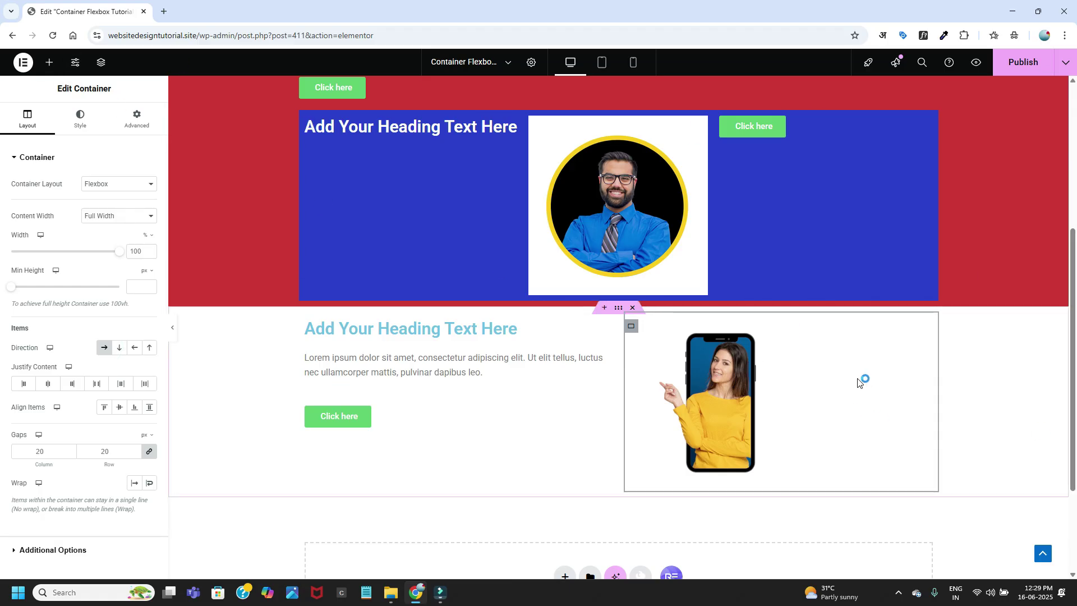
left_click(50, 65)
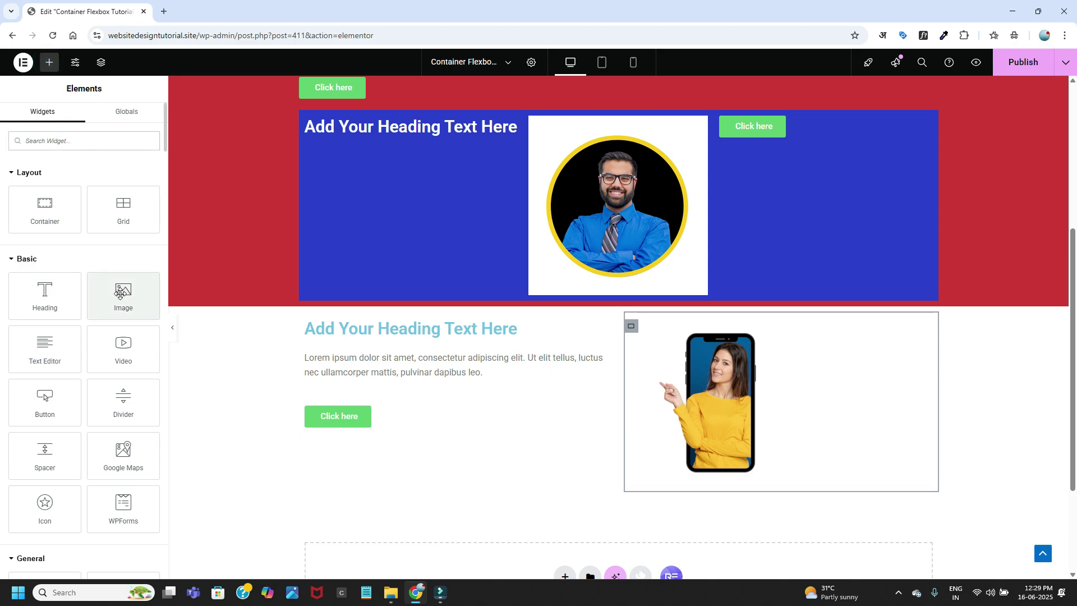
left_click_drag(122, 293, 779, 379)
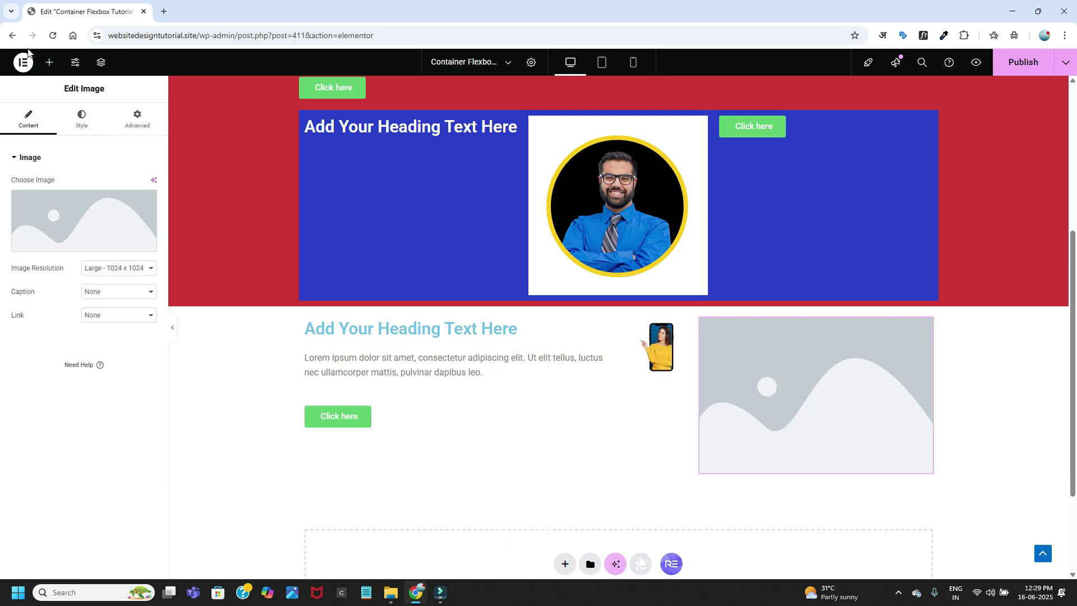
left_click(87, 217)
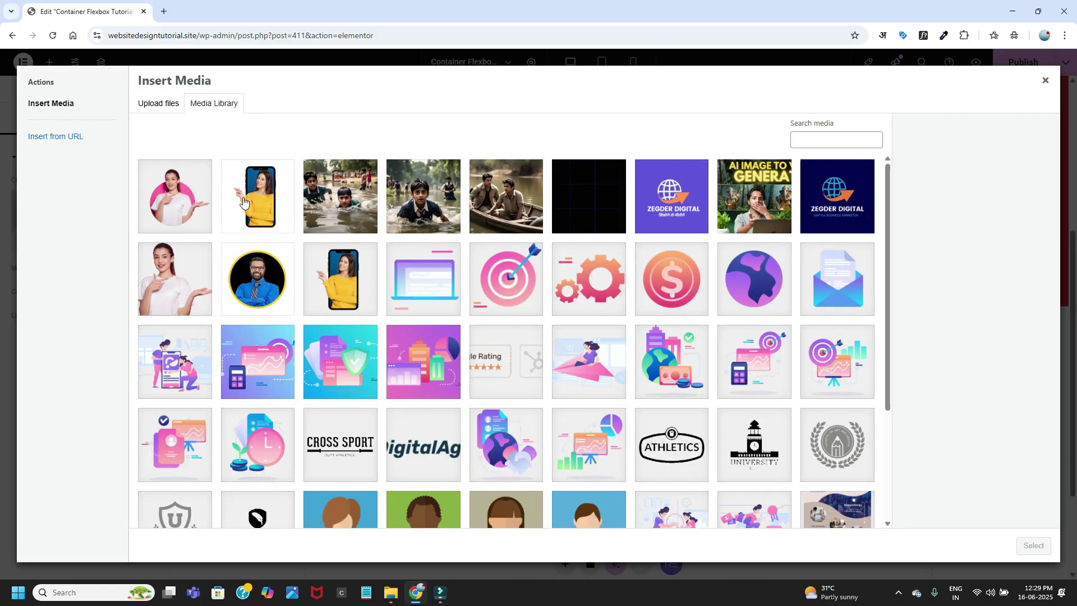
left_click(176, 214)
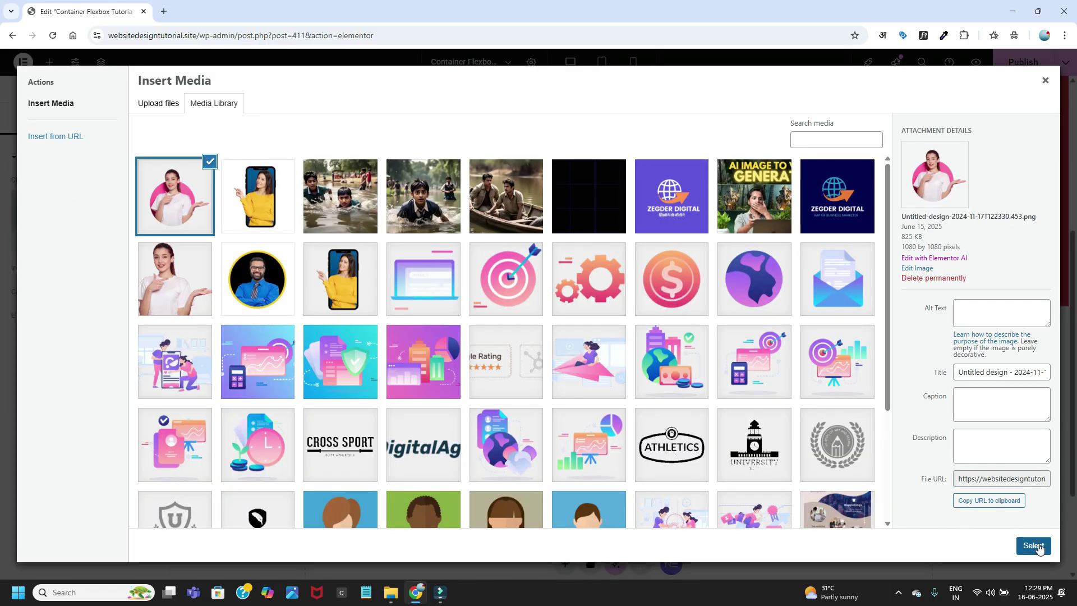
left_click(1031, 543)
- Set the pink-circle image's resolution to Medium - 300 x 300 and its alignment to left
left_click(118, 348)
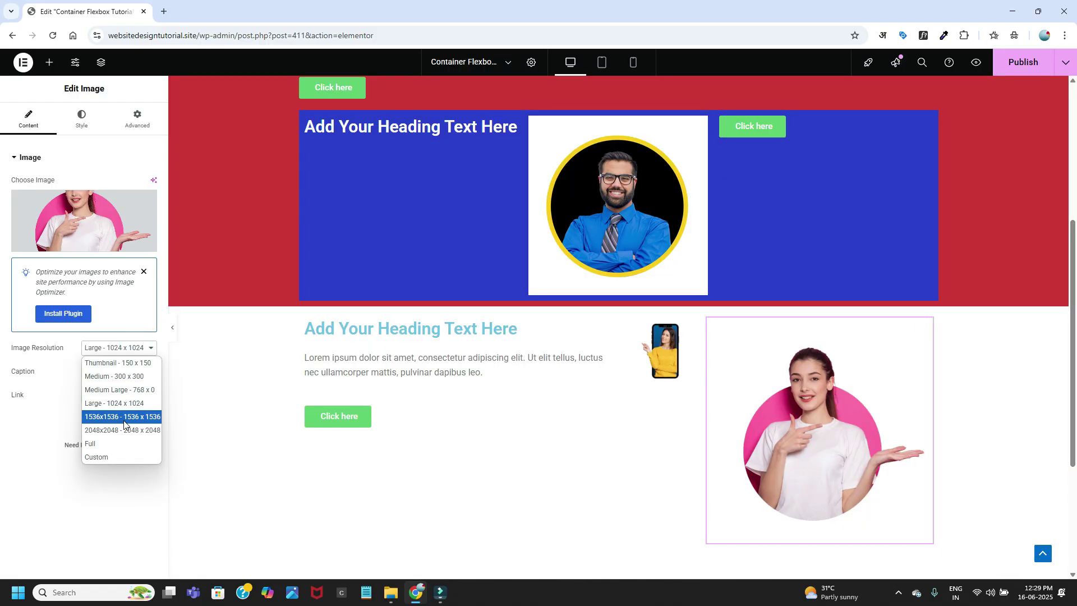
left_click(109, 444)
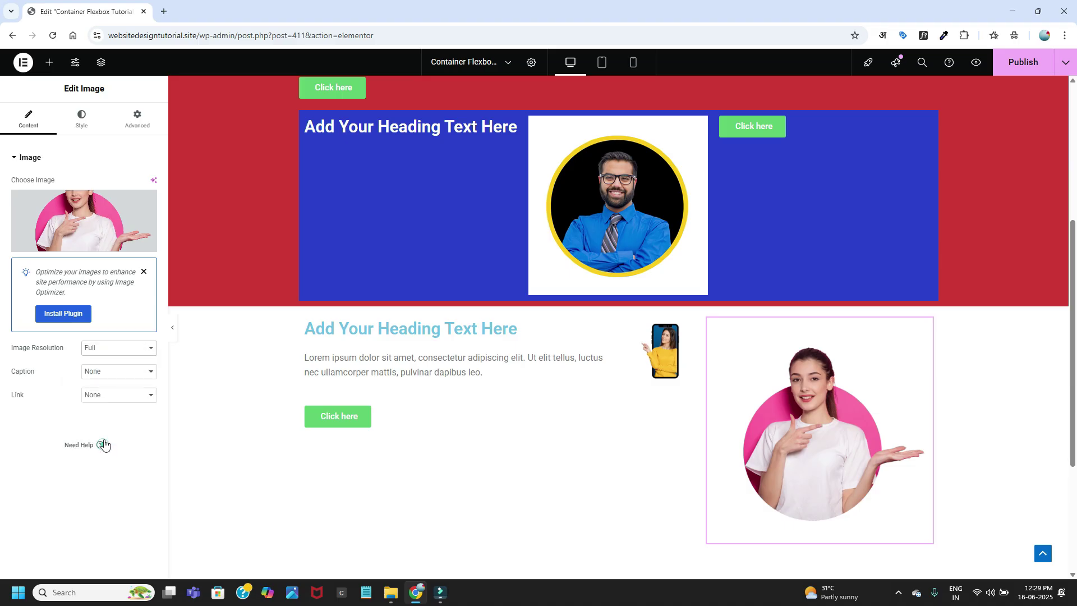
left_click(124, 347)
left_click(114, 375)
left_click(82, 119)
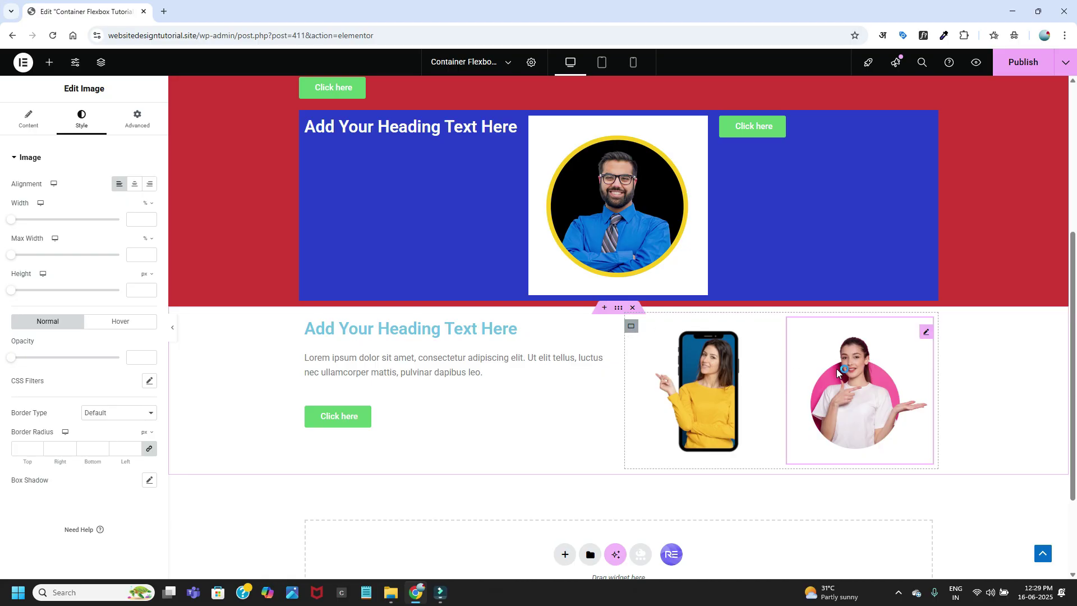
- Compare the two-image container in vertical column direction, then return it to horizontal row
left_click(632, 327)
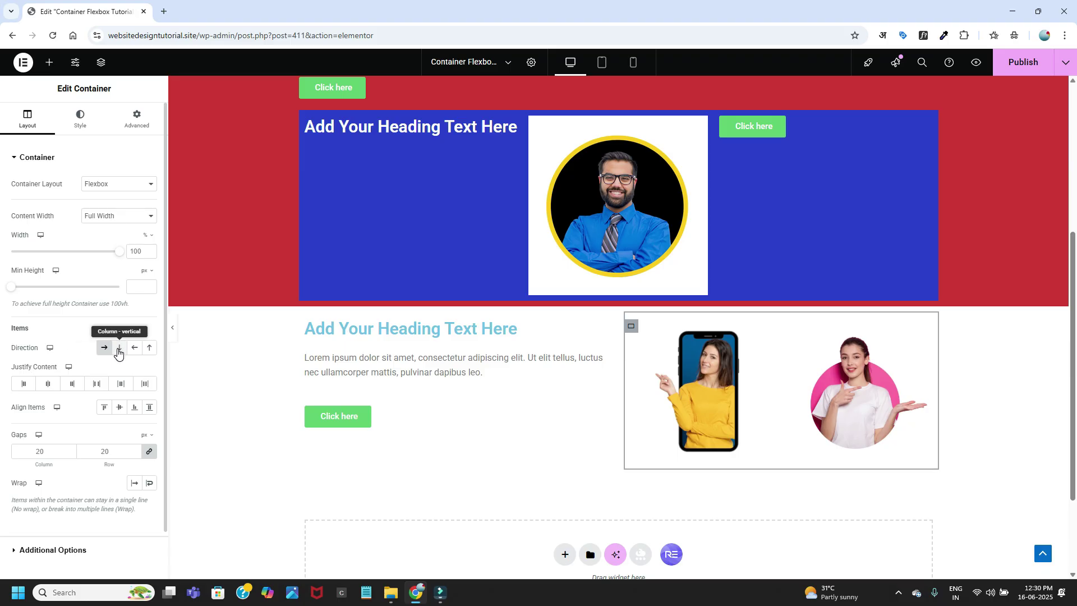
left_click(118, 348)
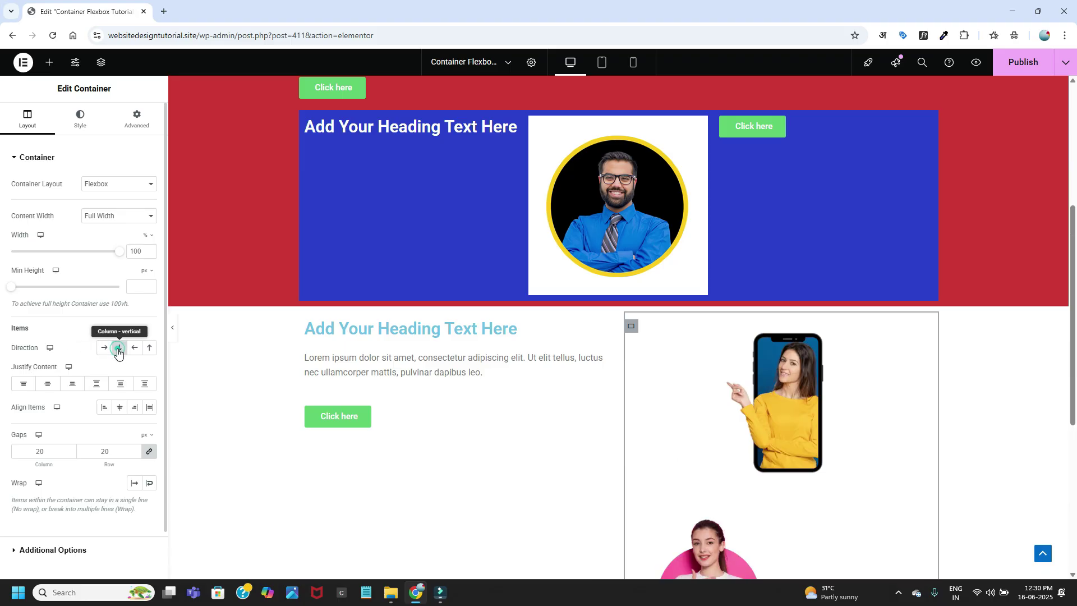
scroll(854, 415, "down", 1)
scroll(854, 415, "down", 1)
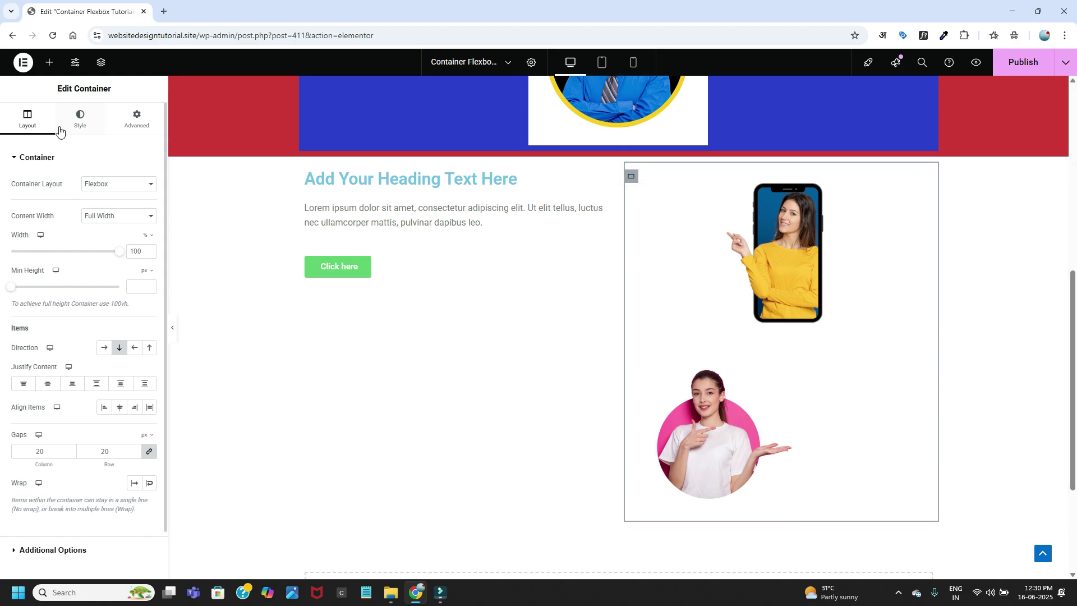
left_click(108, 349)
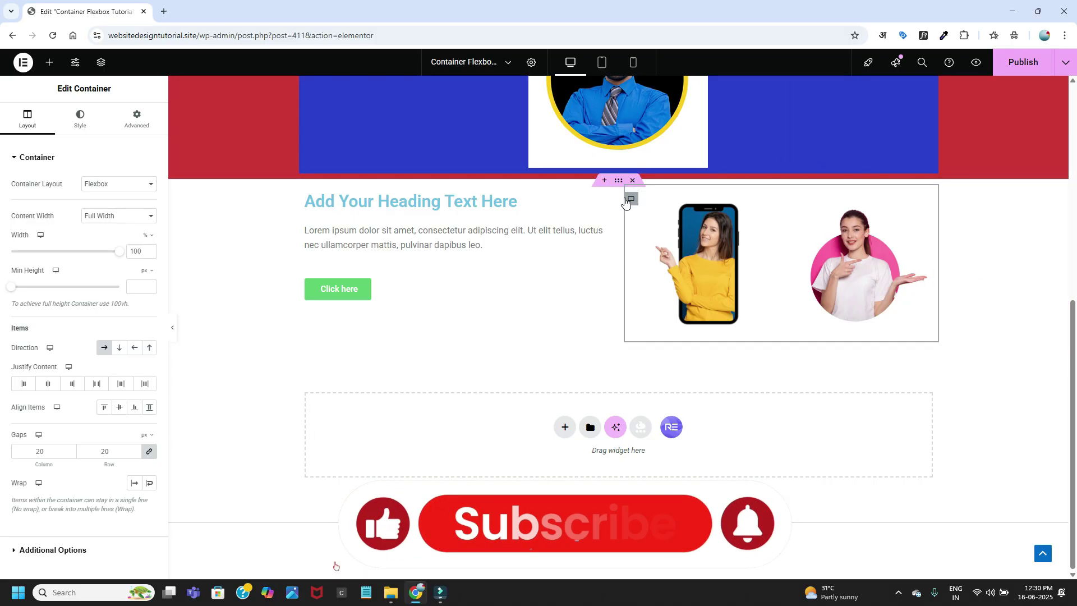
- Duplicate the two-image container, try the vertical column direction on the copy, and return the copy to horizontal row
right_click(632, 203)
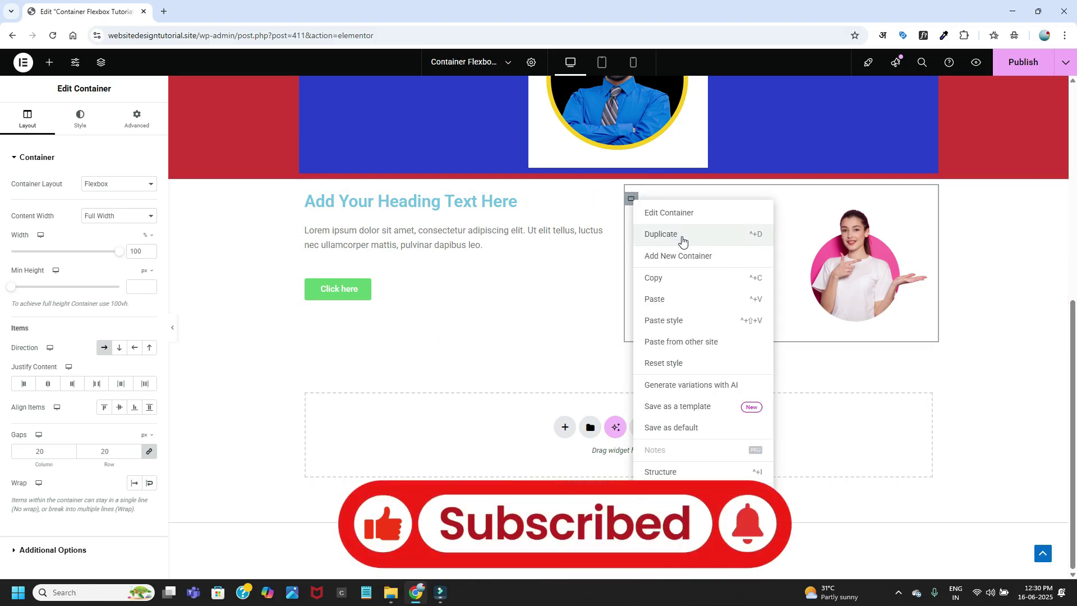
left_click(682, 241)
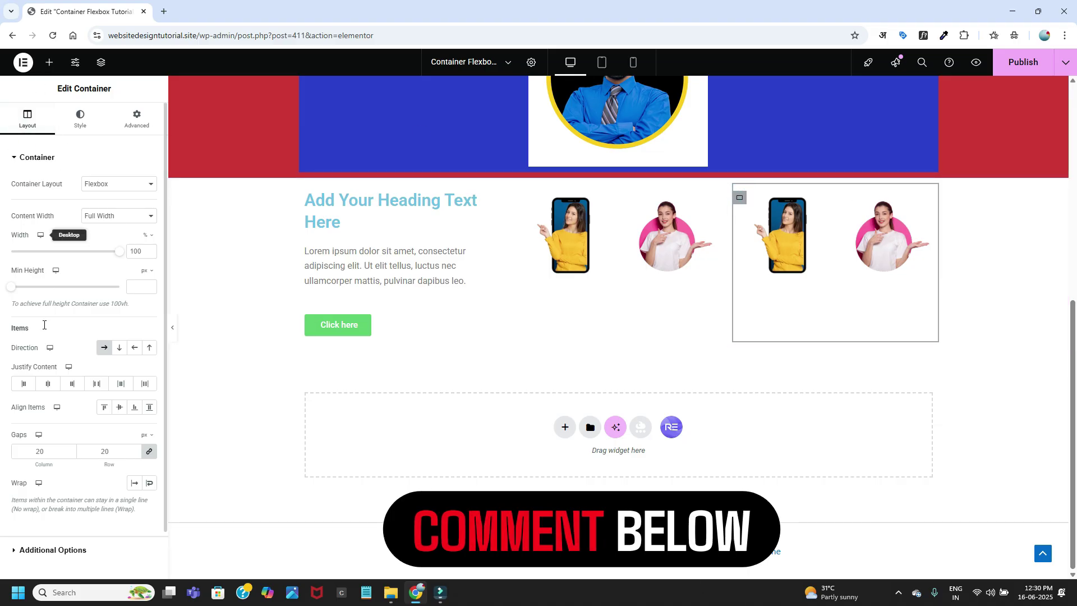
left_click(118, 348)
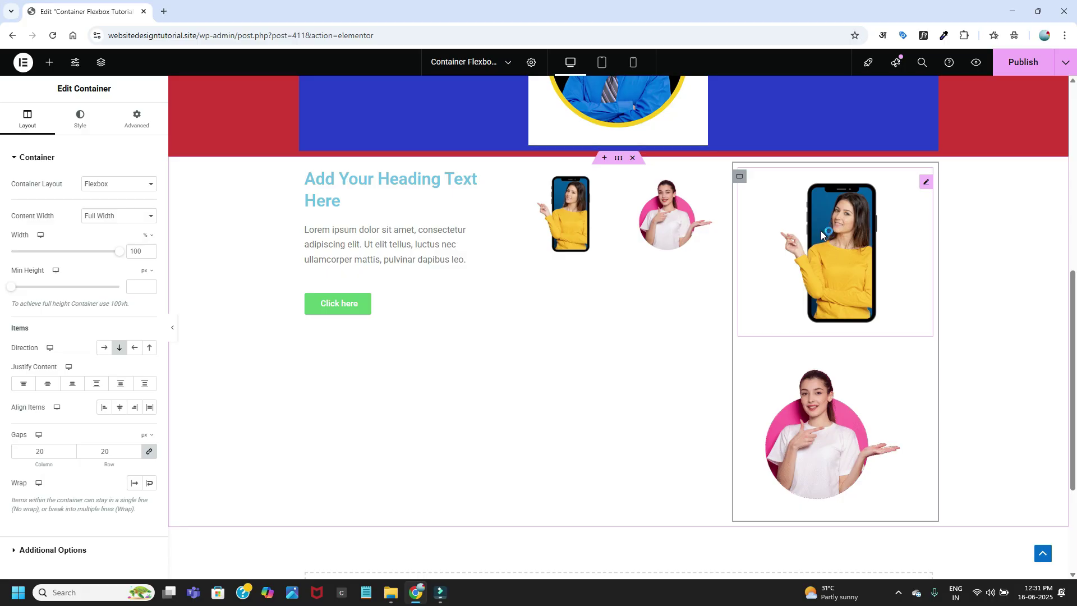
left_click(740, 175)
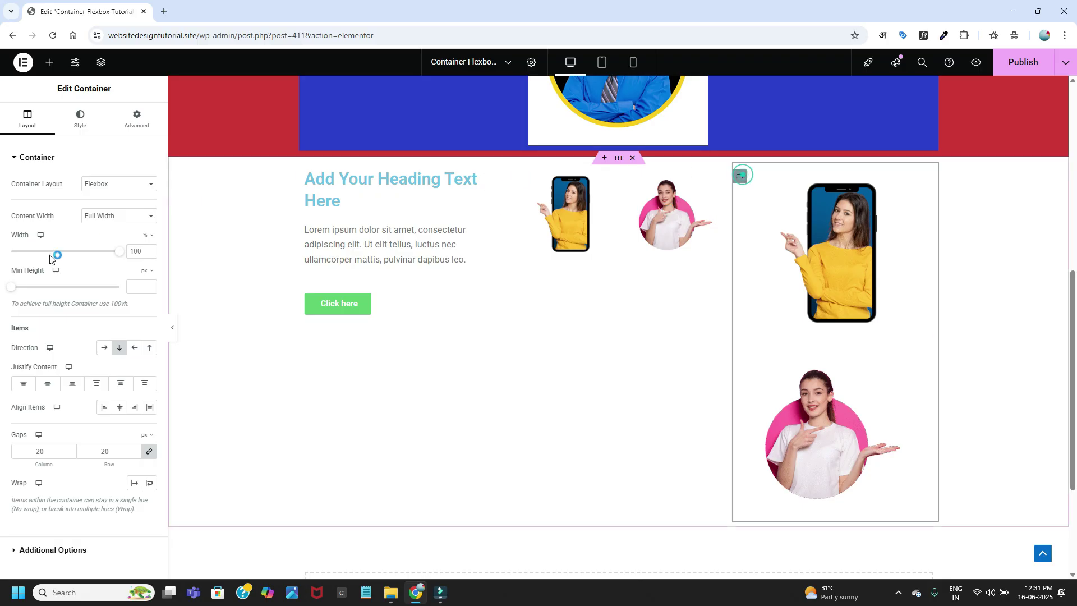
left_click(108, 348)
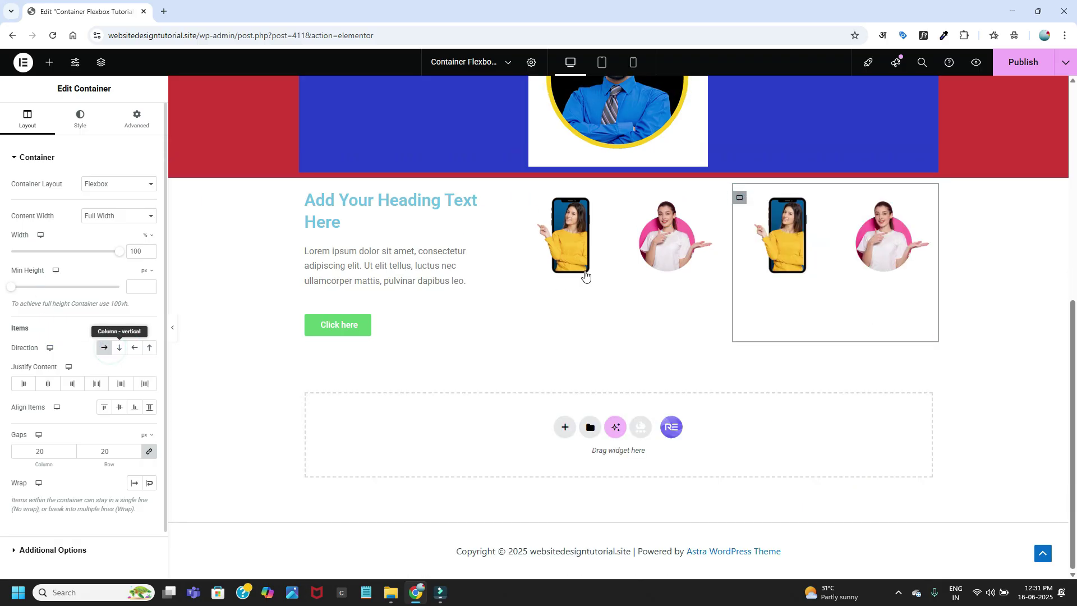
scroll(583, 276, "up", 3)
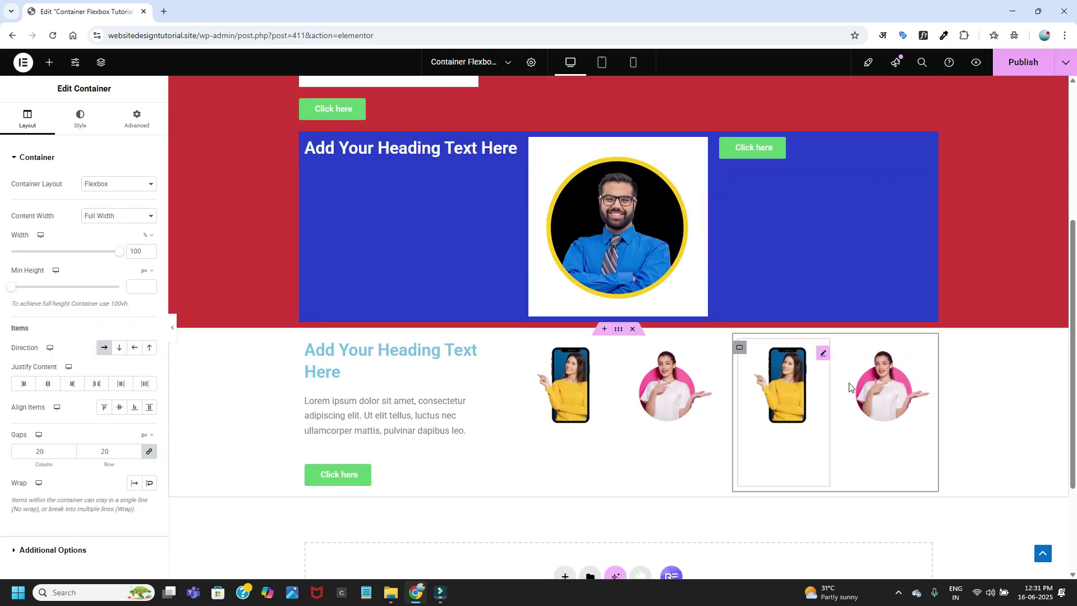
scroll(966, 380, "down", 3)
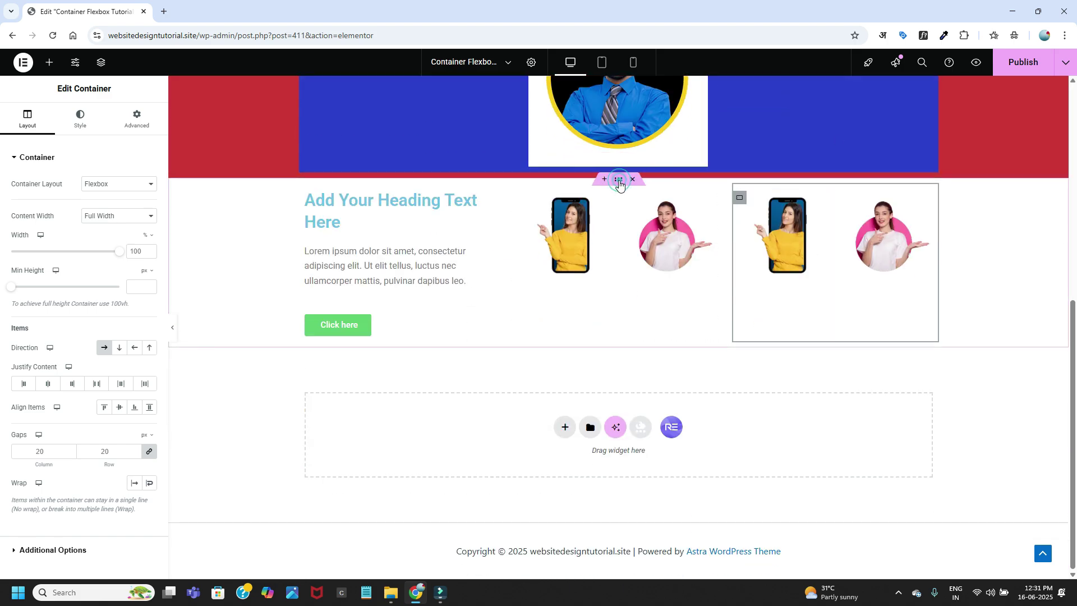
- Unlink the margin values of the parent container holding the heading and images, and set its top margin to 38 px
left_click(136, 118)
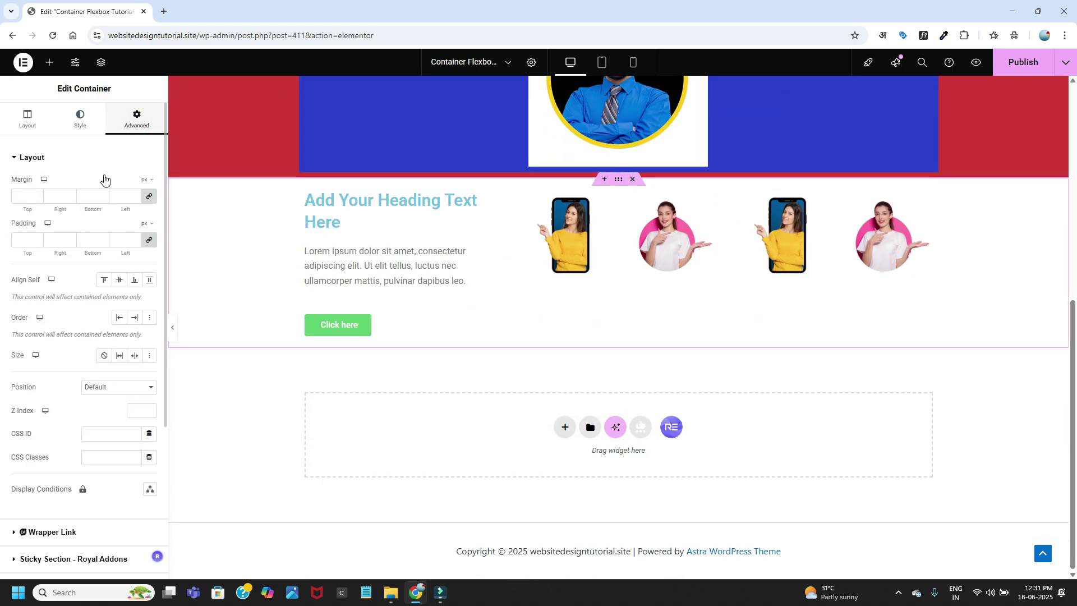
left_click(148, 196)
left_click(39, 194)
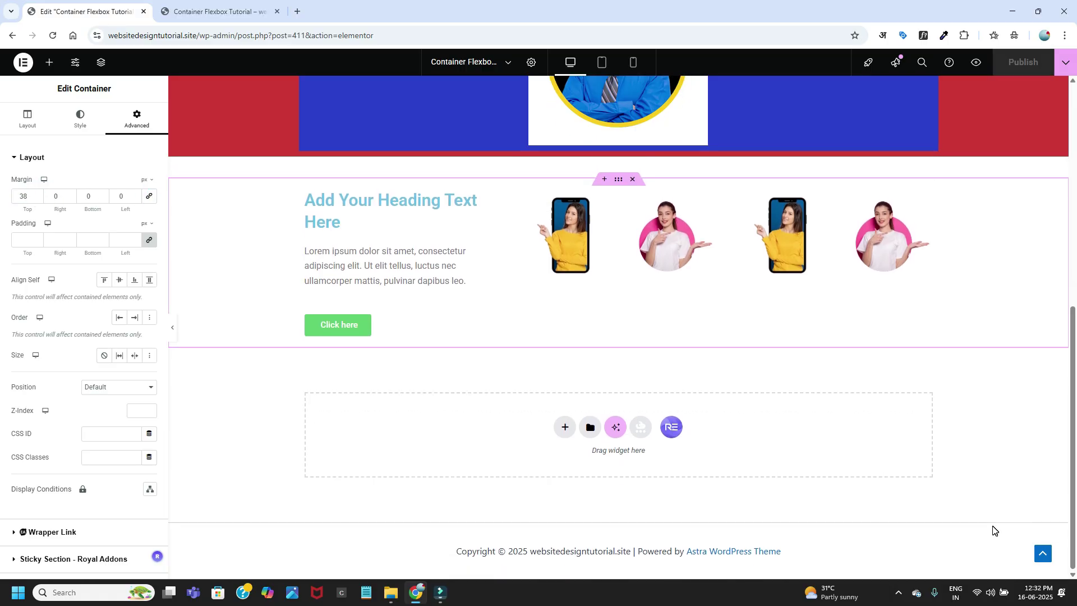
scroll(993, 529, "up", 10)
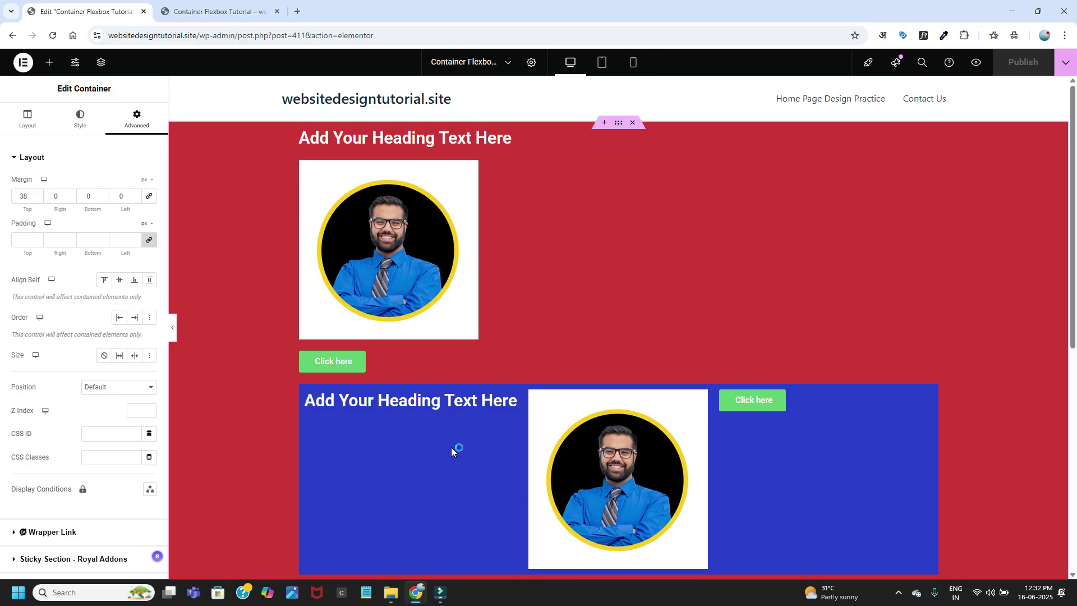
scroll(763, 370, "down", 6)
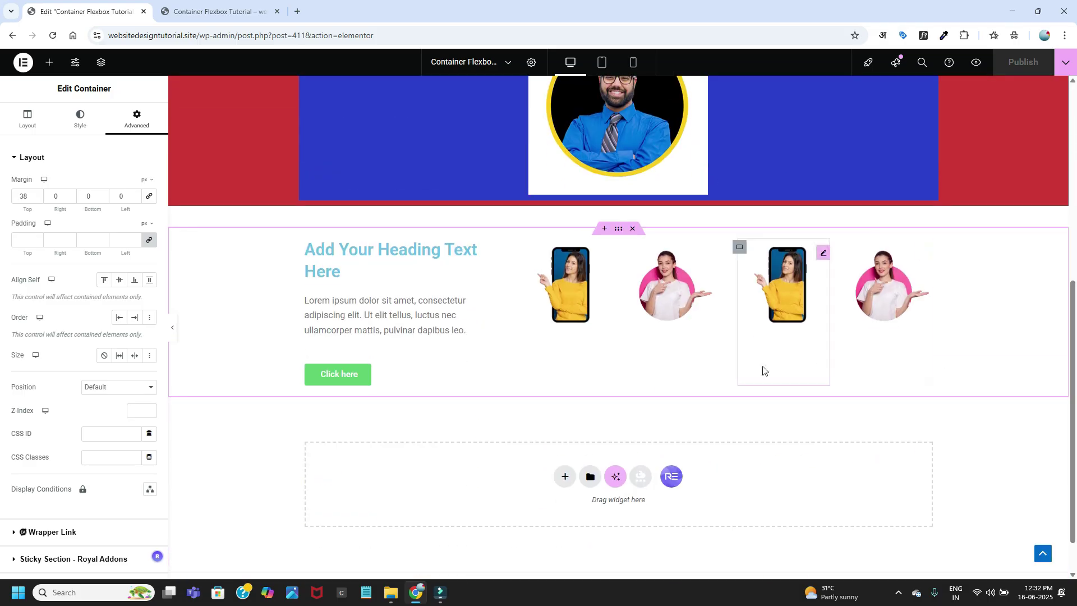
left_click(618, 230)
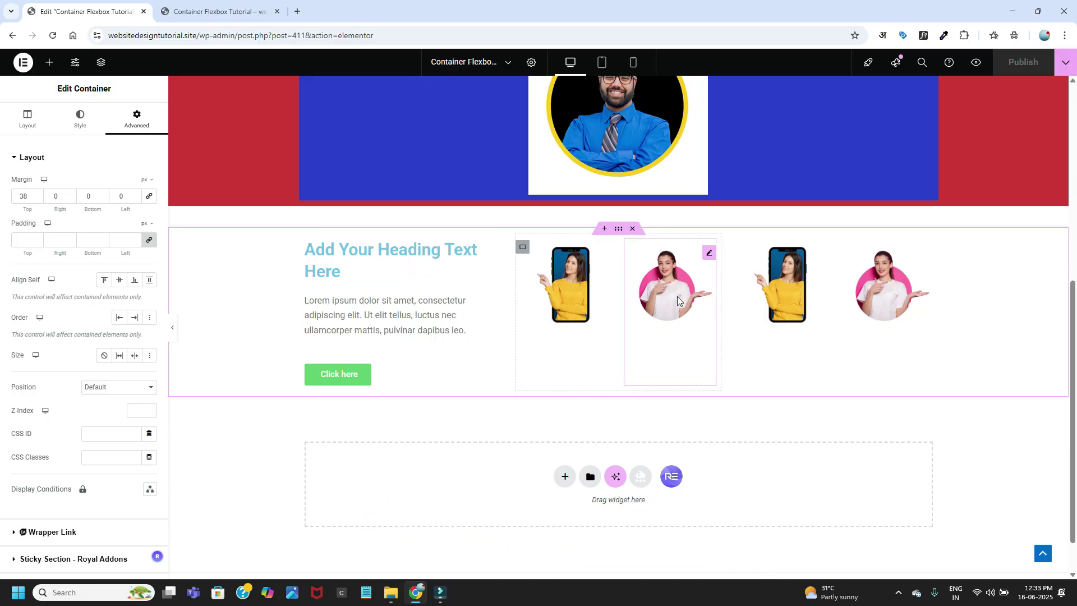
scroll(1013, 432, "up", 4)
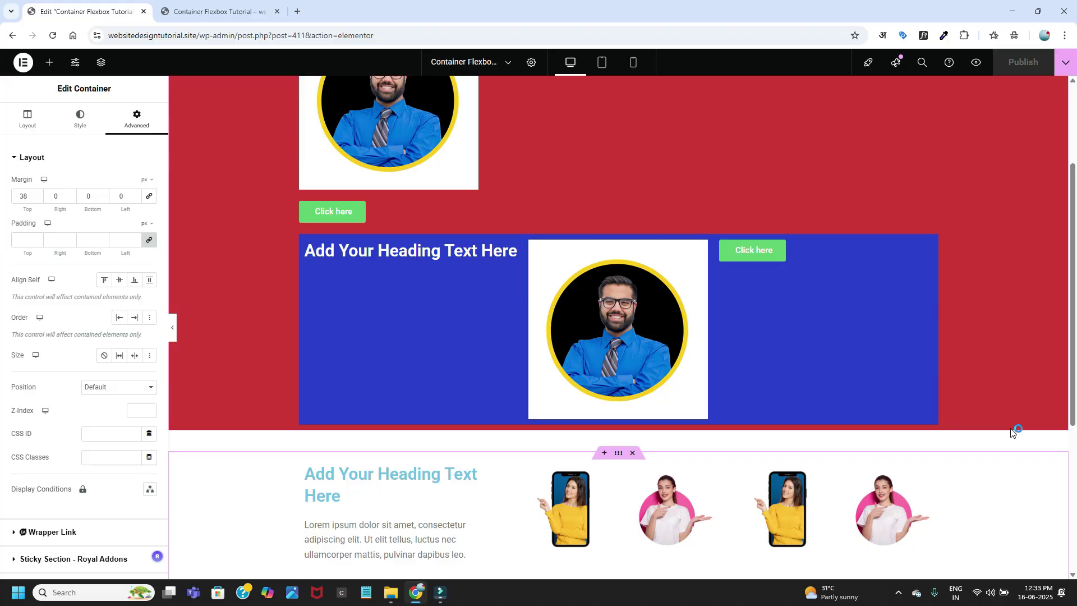
scroll(1013, 432, "down", 3)
scroll(933, 385, "up", 5)
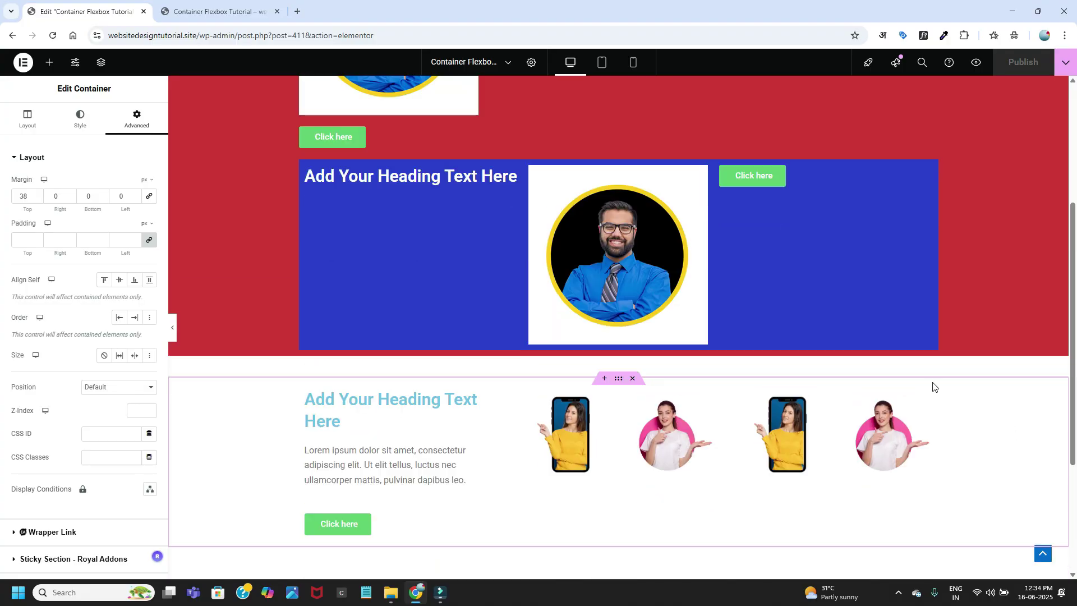
scroll(948, 384, "down", 4)
- Preview the page, examine the red-and-blue section and the heading-and-images section, and return to the editor
left_click(976, 63)
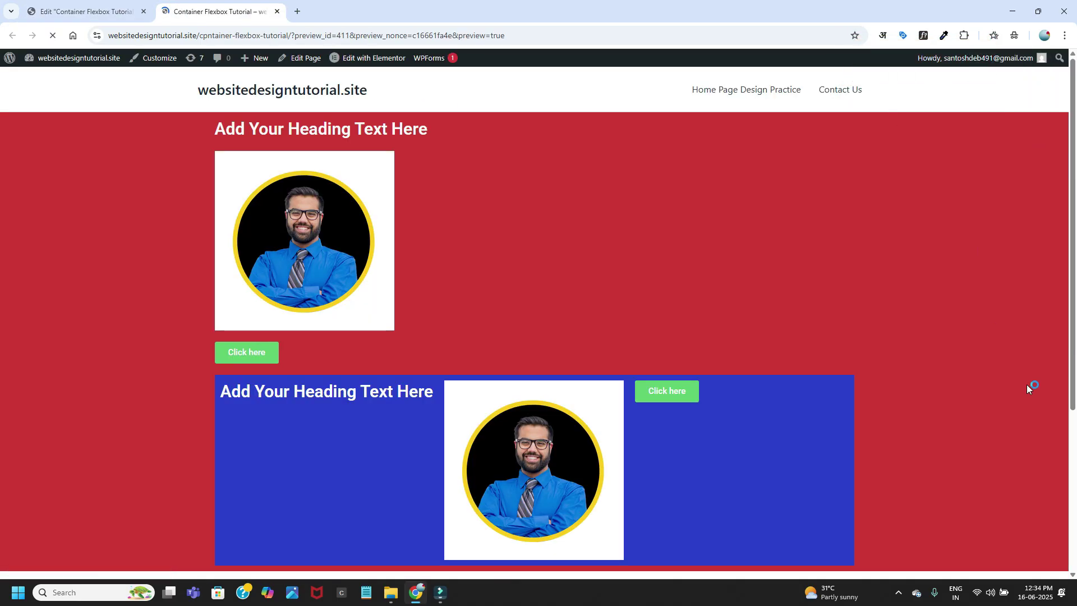
scroll(1029, 387, "down", 5)
scroll(1028, 387, "up", 5)
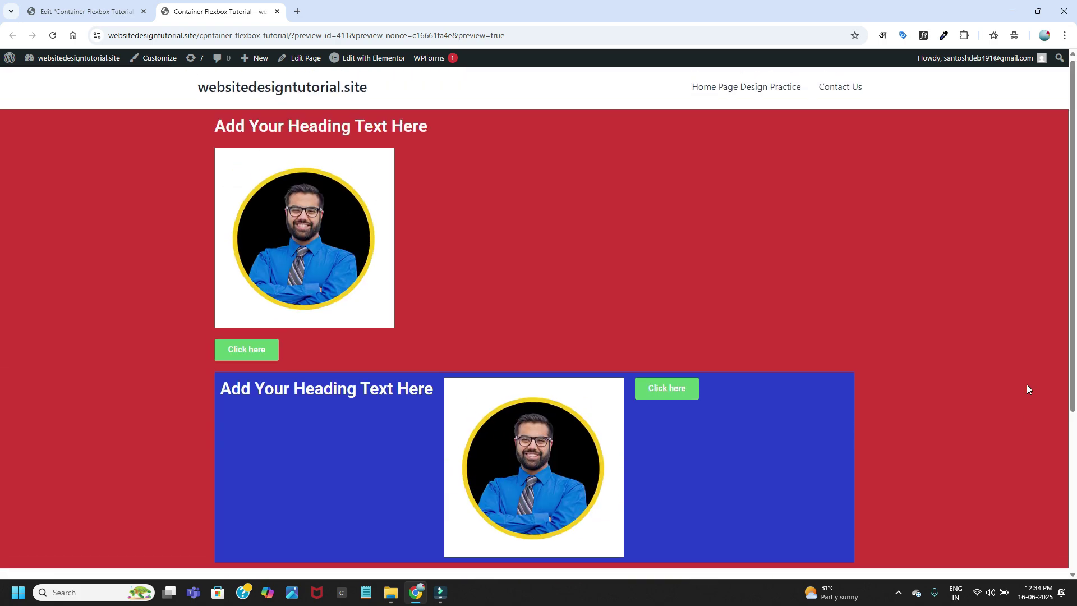
scroll(692, 428, "down", 5)
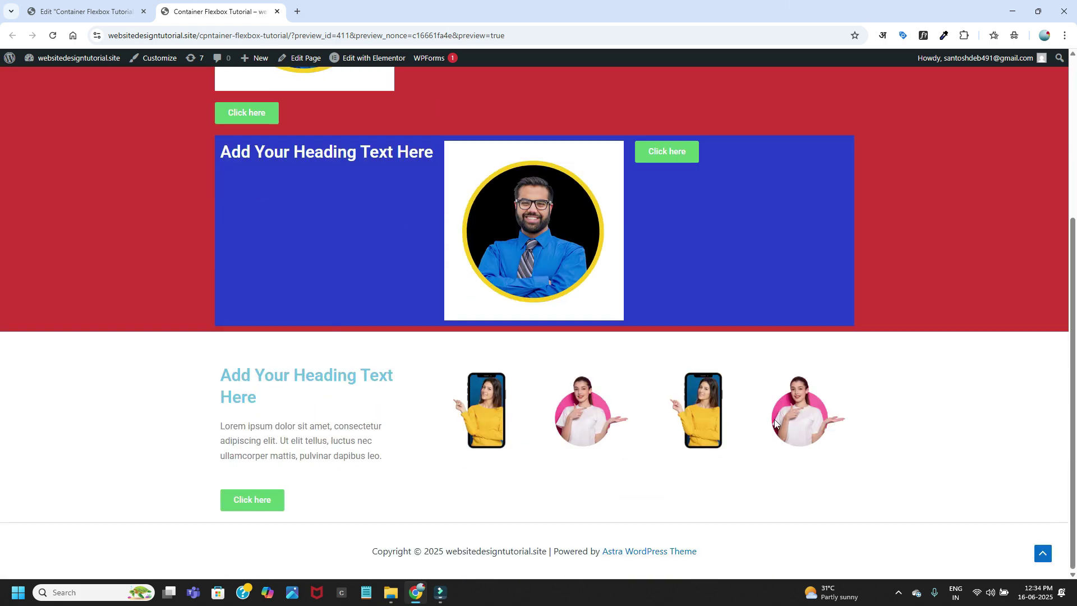
left_click(84, 12)
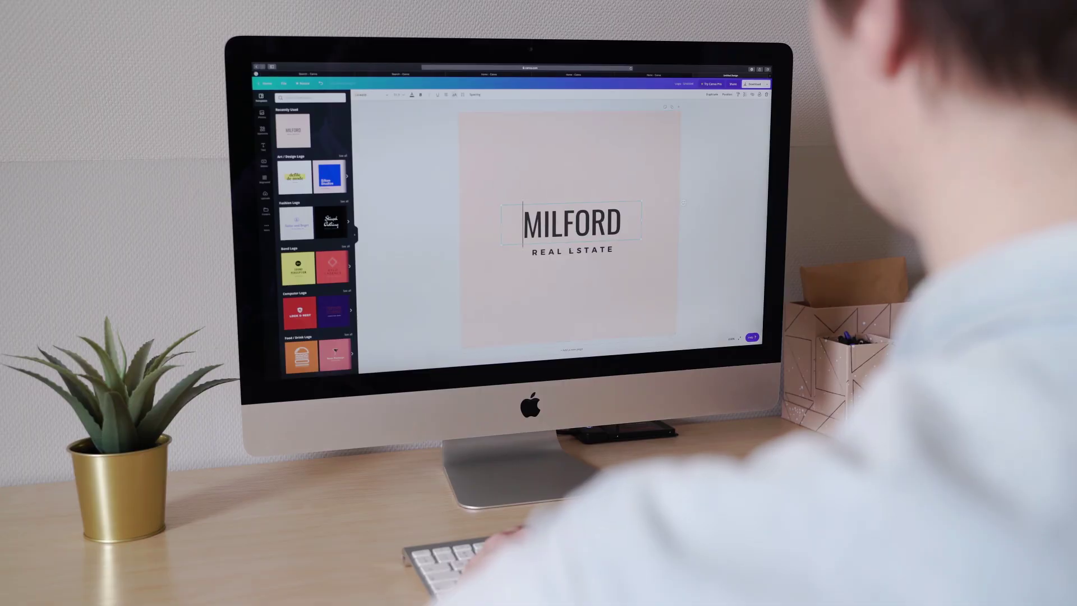
key("BackSpace")
key("BackSpace")
key("BackSpace")
key("BackSpace")
key("BackSpace")
key("BackSpace")
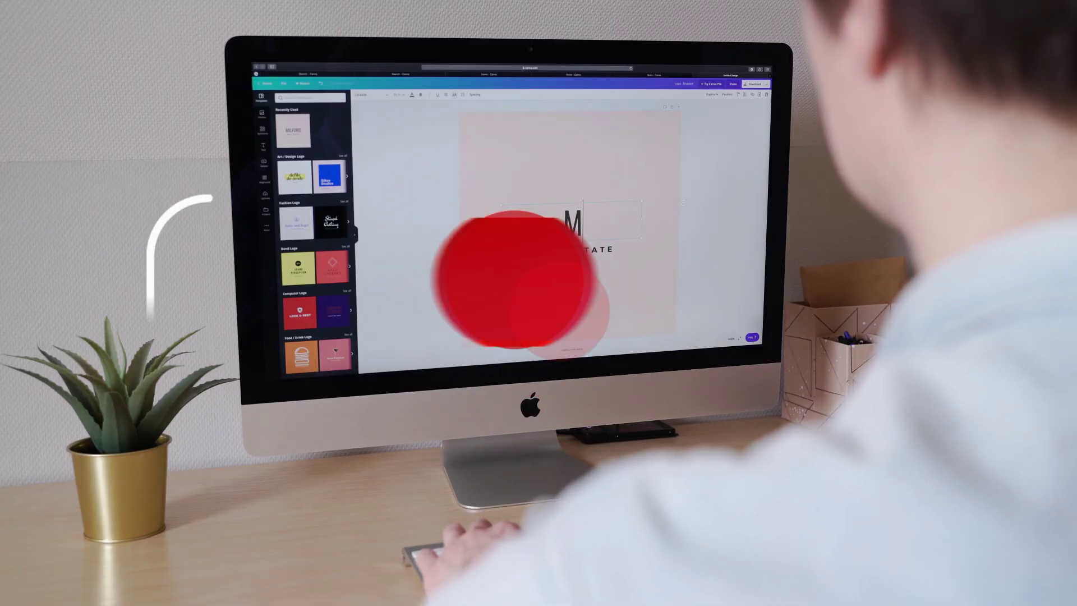